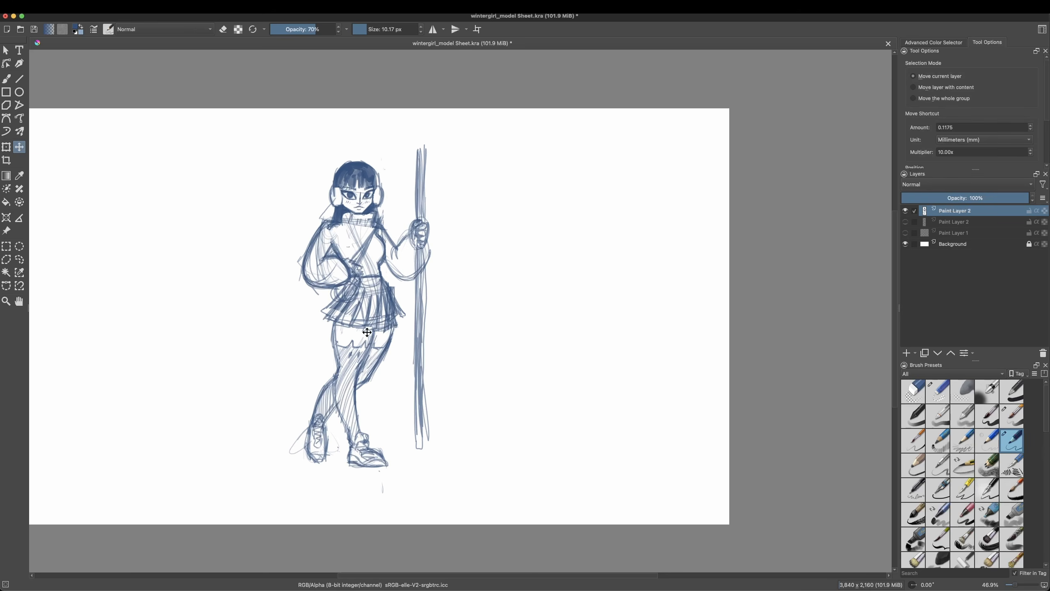
Step: Move the selected character sketch to the left edge of the canvas and clear the selection
drag(367, 332, 139, 326)
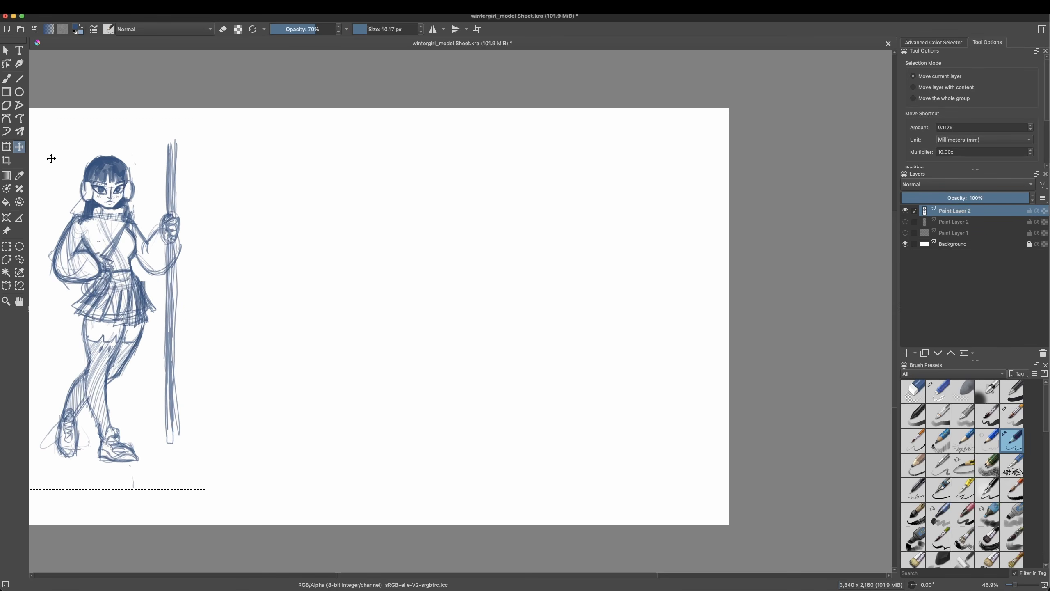
key(b)
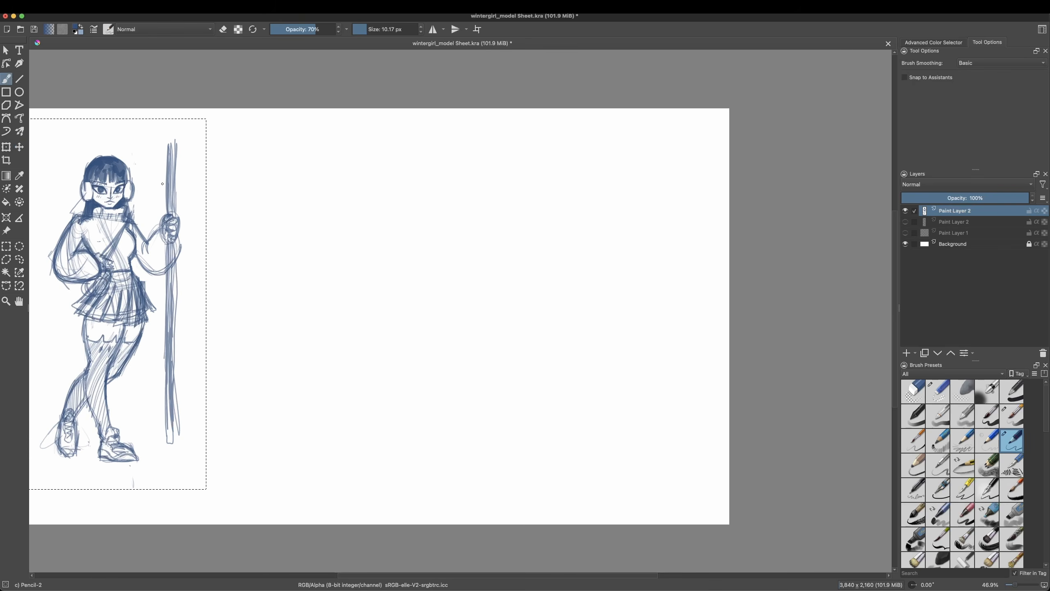
key(ctrl+r)
right_click(194, 274)
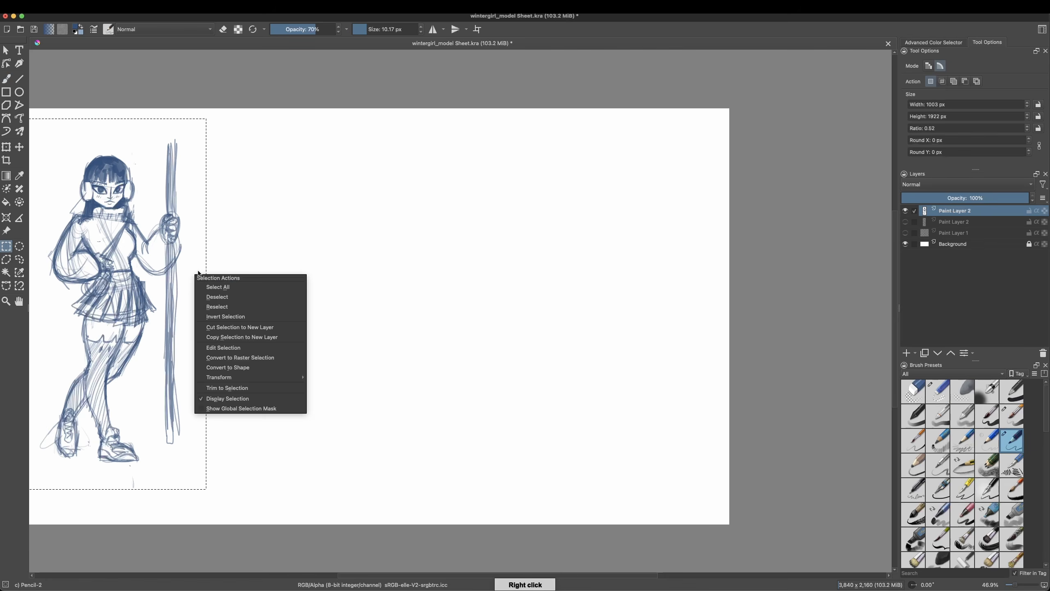
click(225, 296)
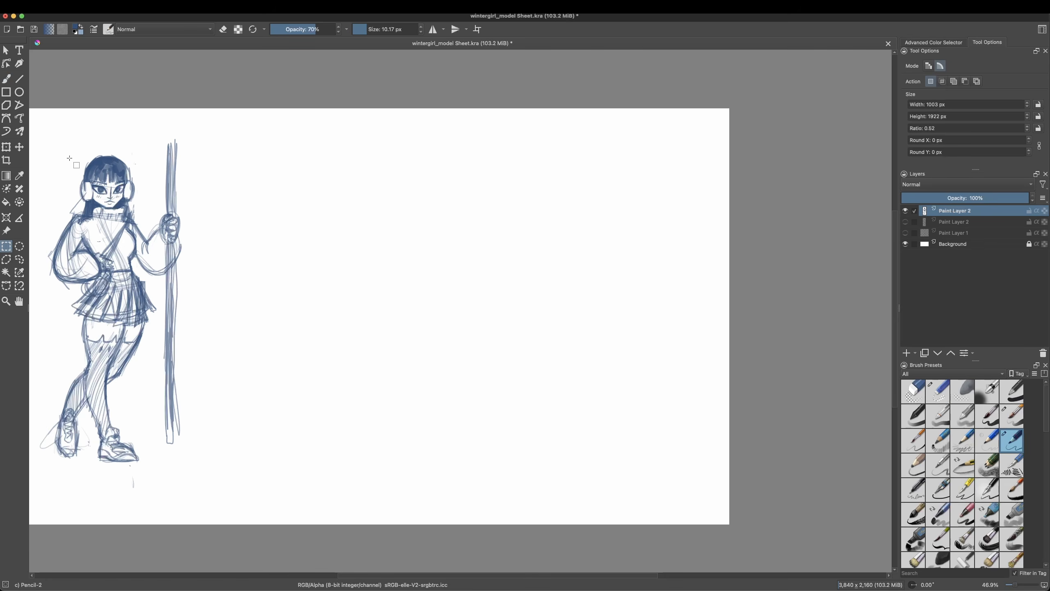
Step: Activate the brush with horizontal mirror drawing and add a new paint layer above the character sketch
click(12, 78)
click(434, 30)
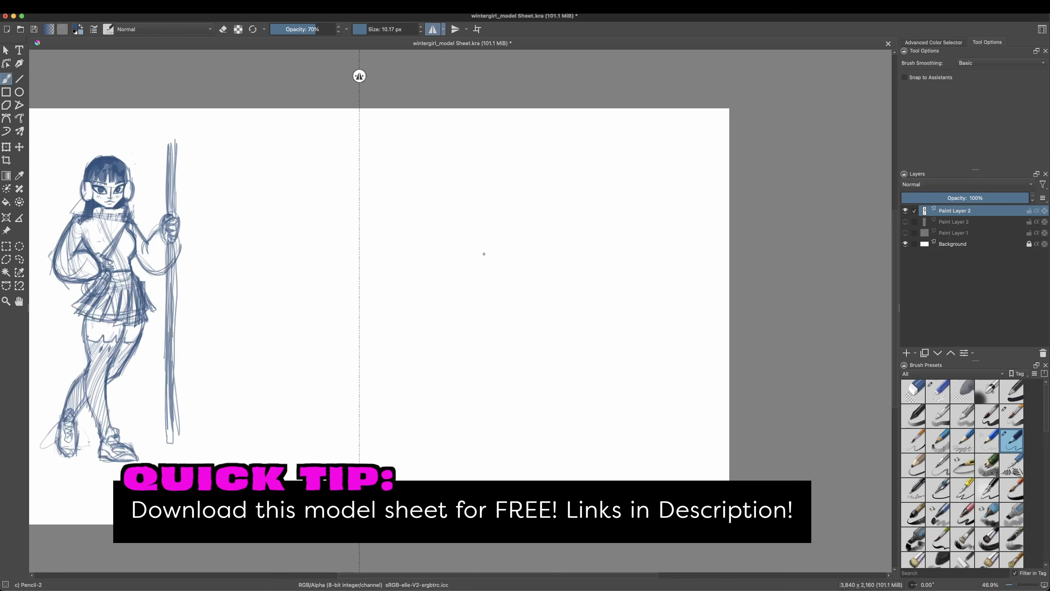
key(Insert)
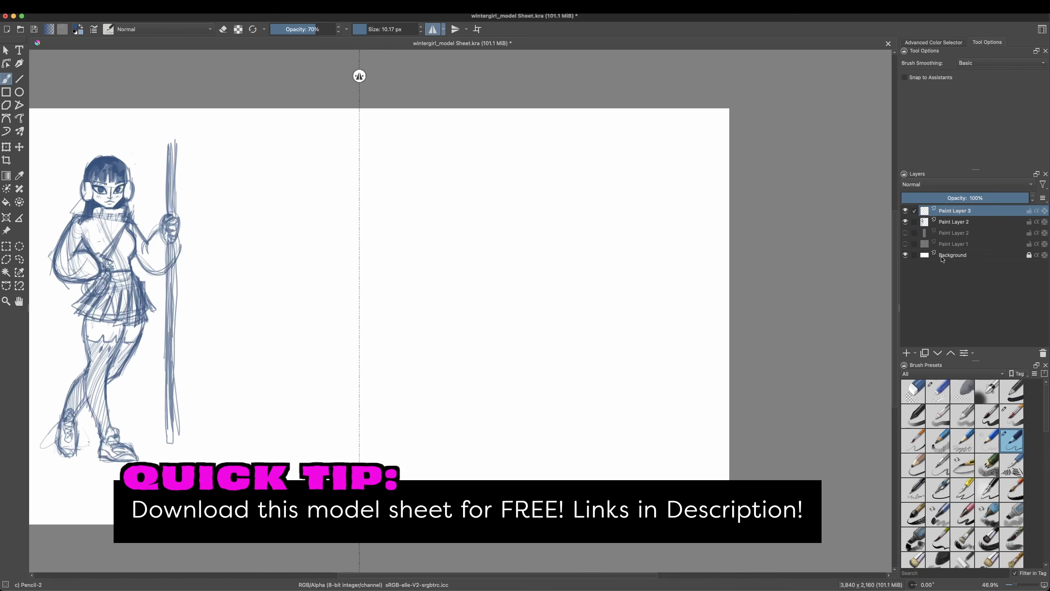
Step: Add a new paint layer directly above the Background layer
click(942, 256)
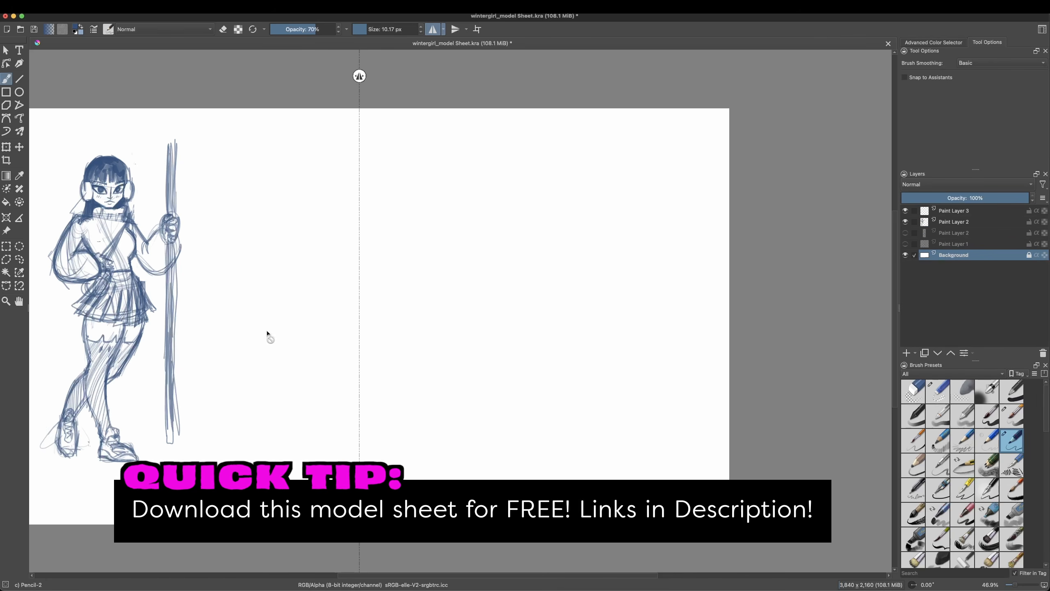
double_click(930, 254)
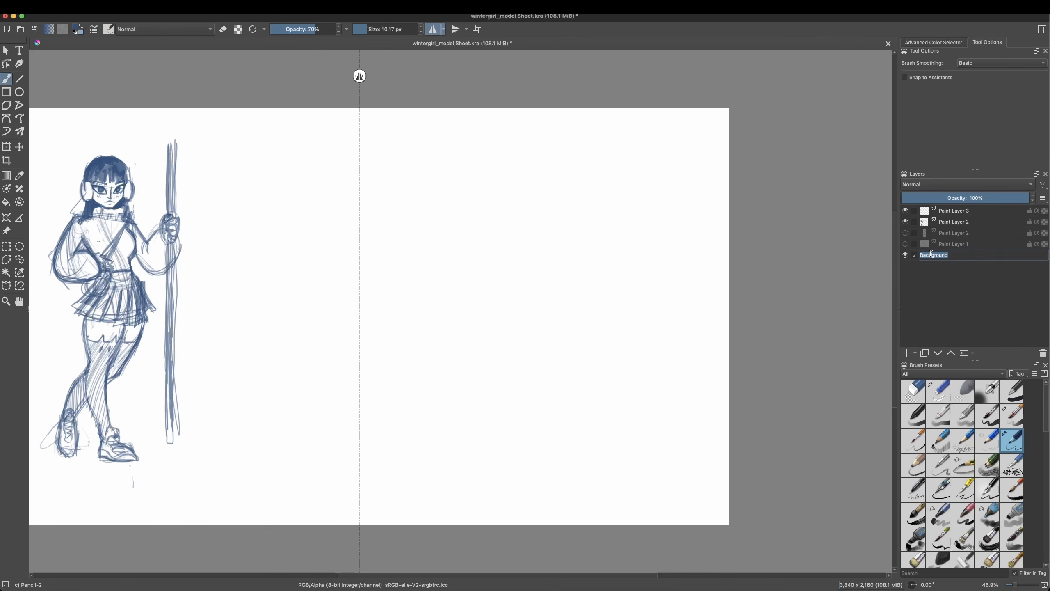
click(966, 268)
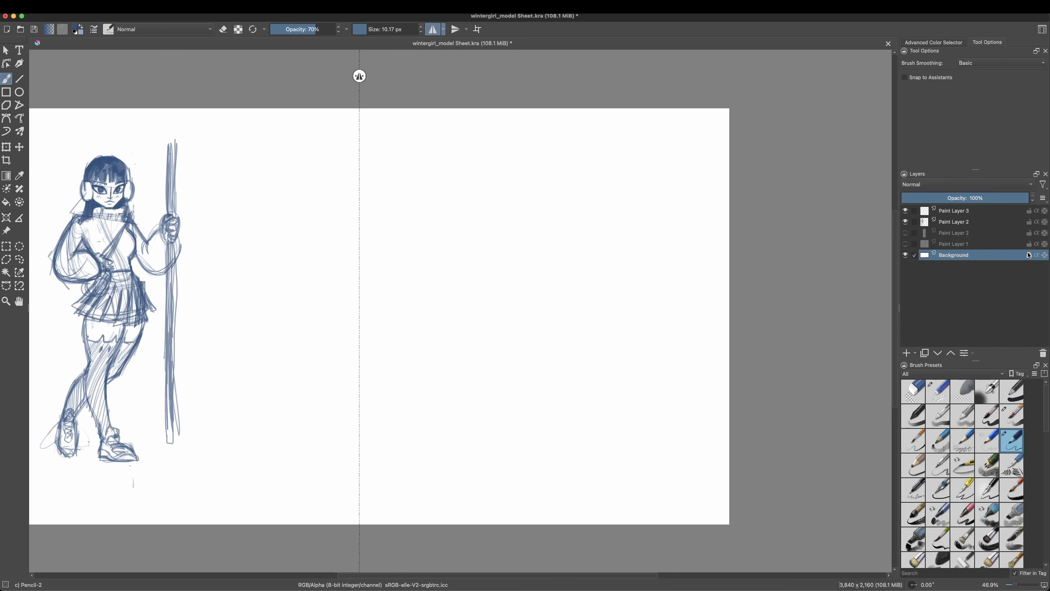
click(910, 351)
Step: Fill Paint Layer 4 with medium grey and set the fill tool's opacity to 100%
click(9, 204)
right_click(276, 276)
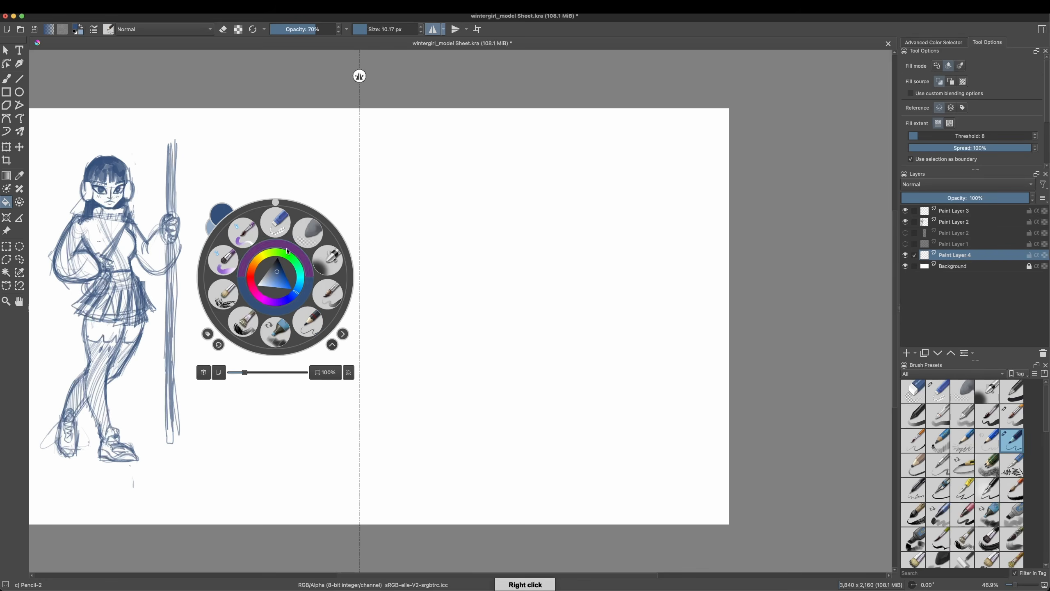
drag(274, 283, 259, 270)
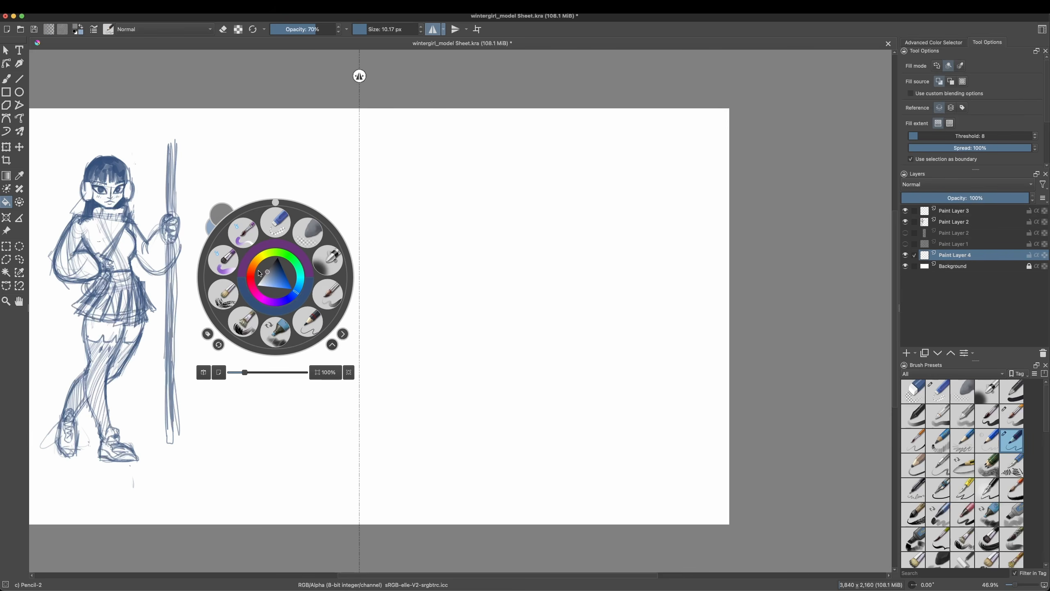
click(374, 253)
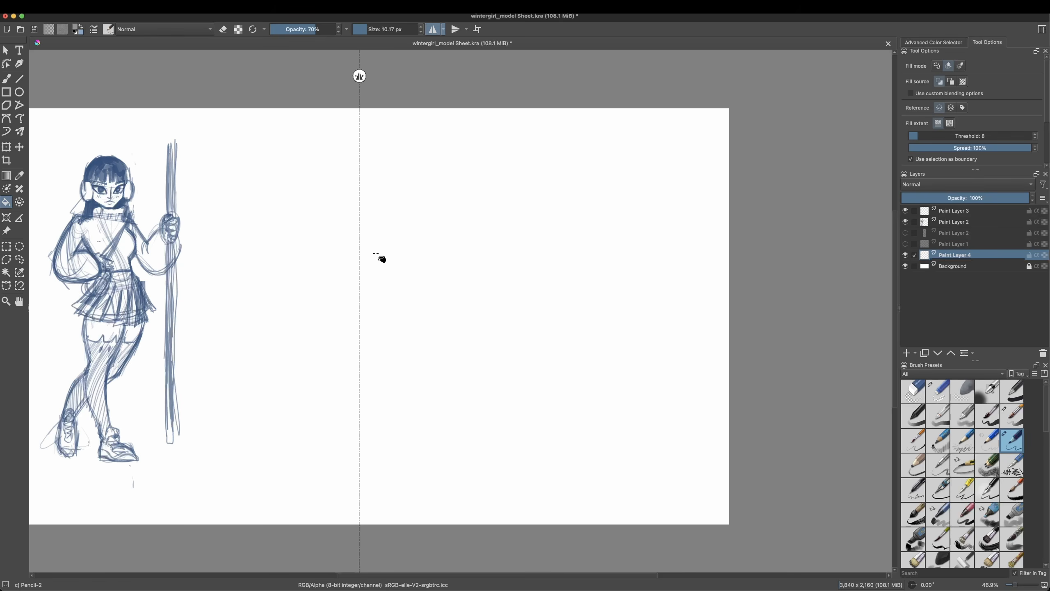
click(377, 254)
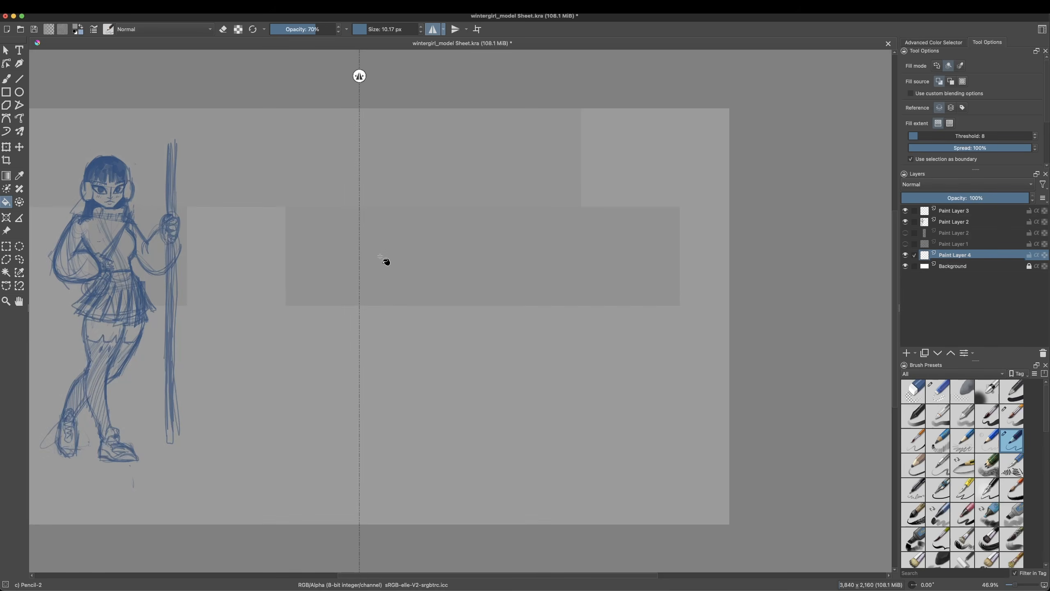
drag(306, 33, 347, 31)
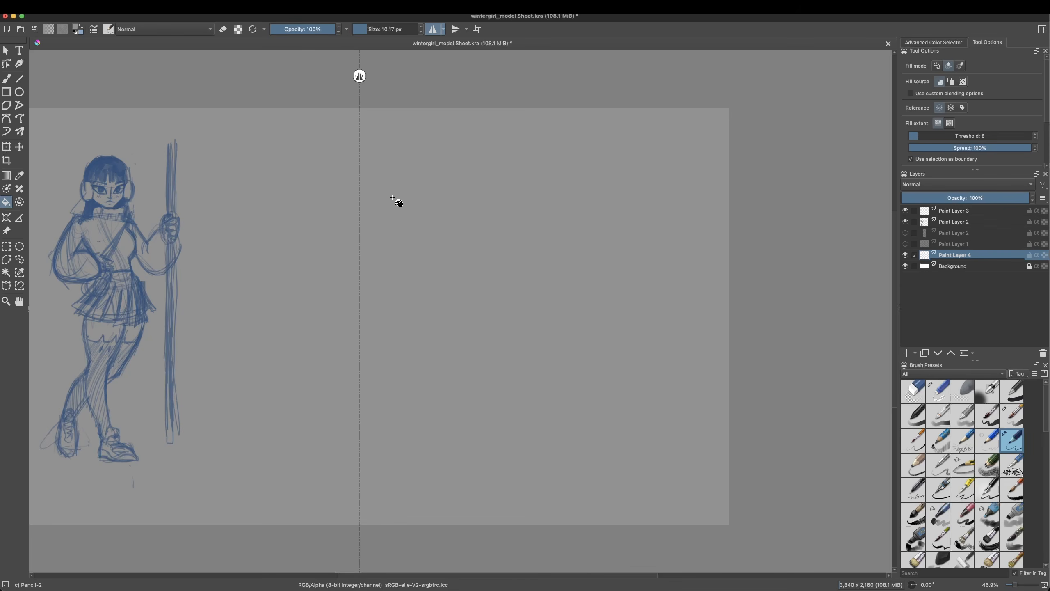
Step: Return to the brush on Paint Layer 3 and choose a dark navy blue as the drawing colour
click(9, 79)
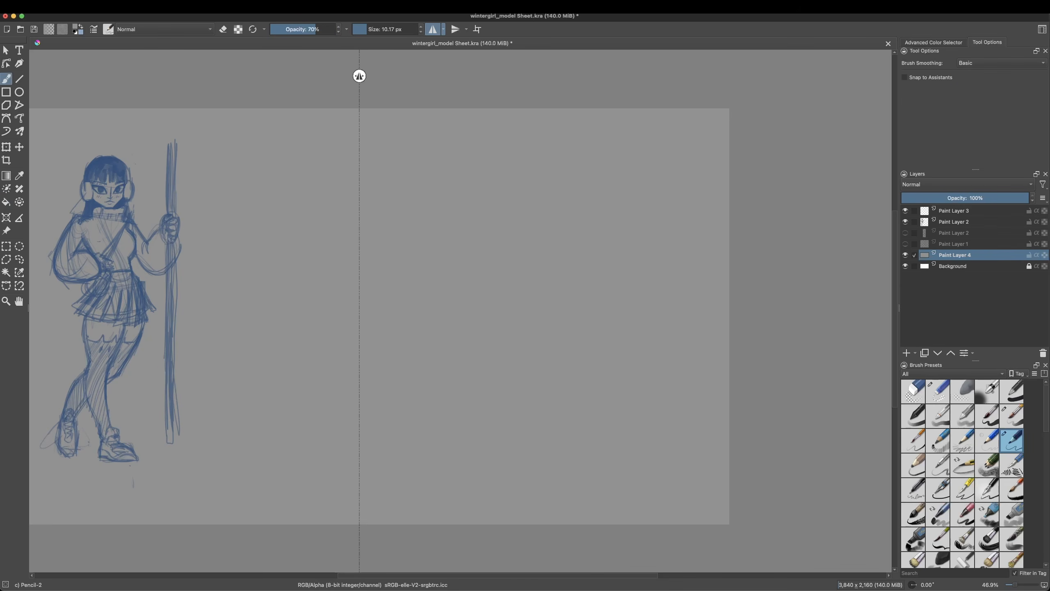
click(949, 212)
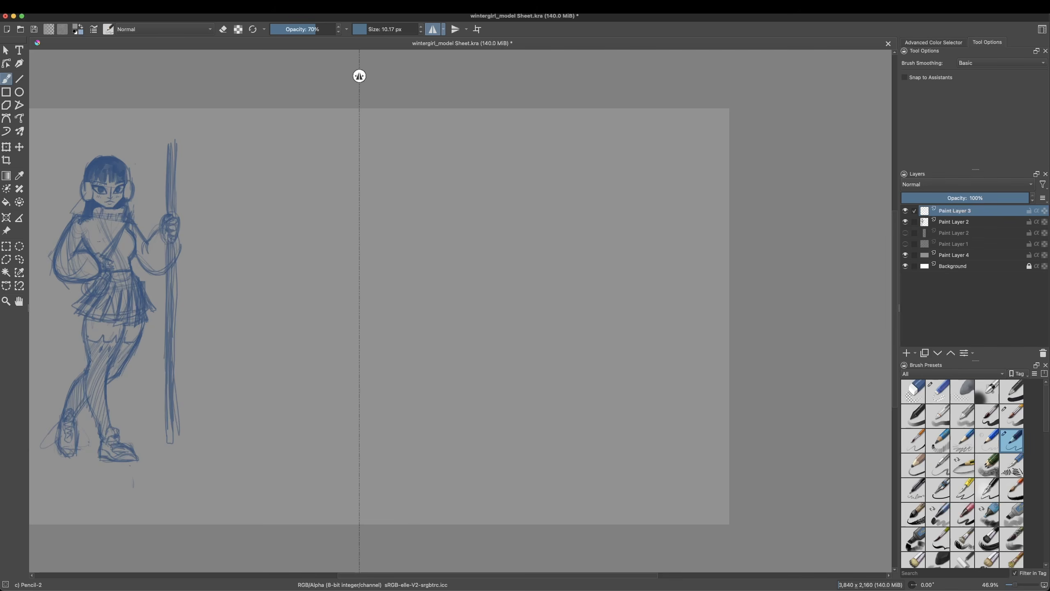
click(64, 30)
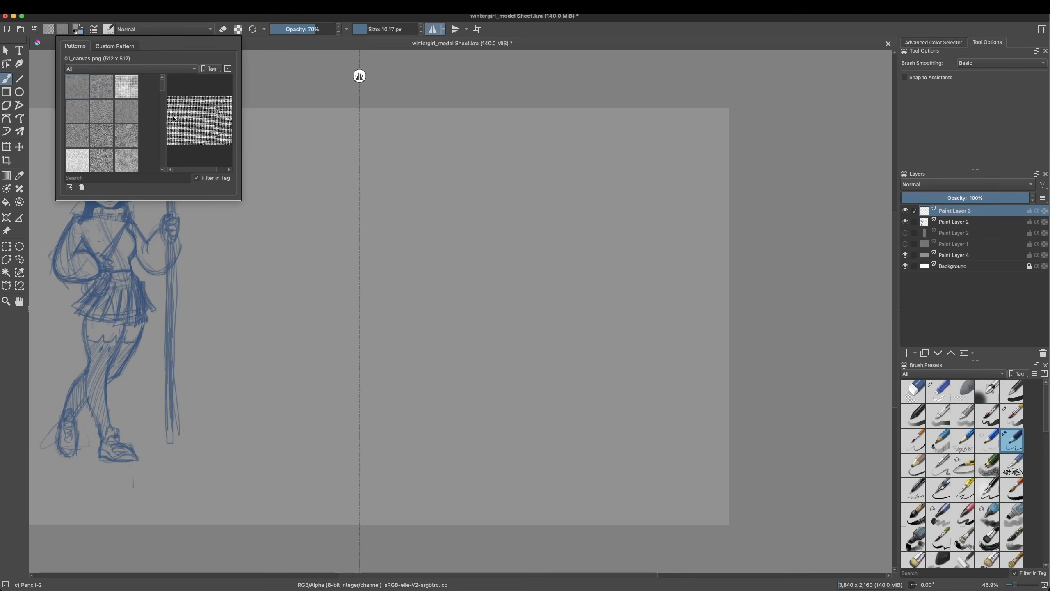
click(281, 100)
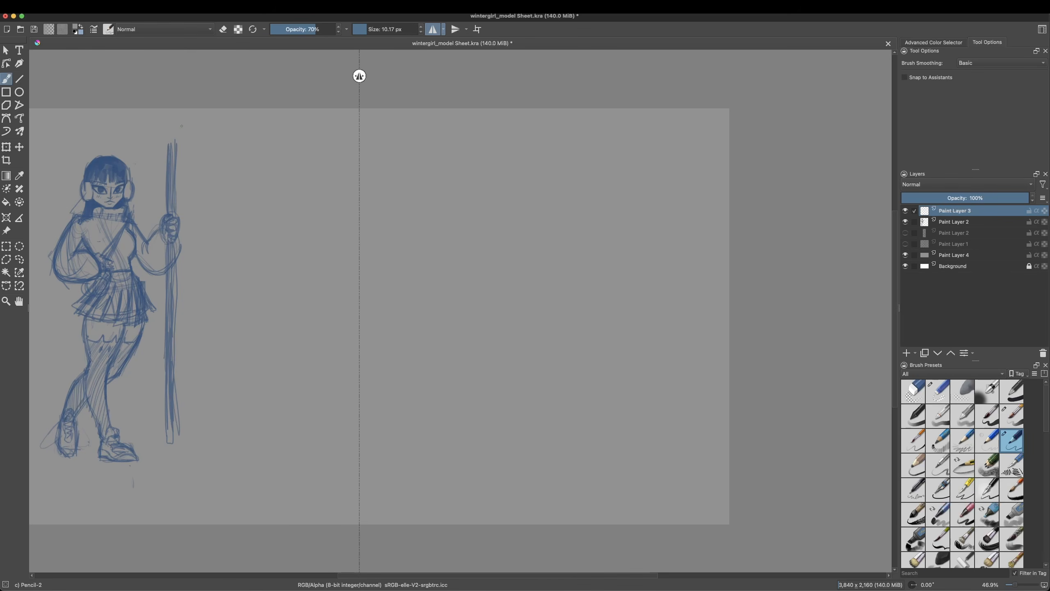
right_click(291, 226)
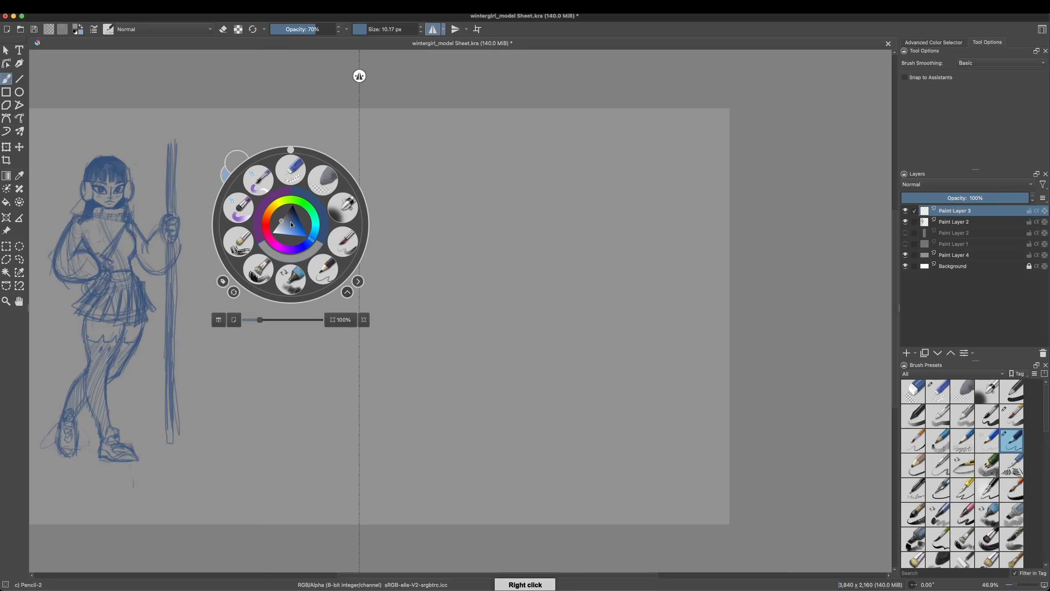
drag(292, 224, 301, 194)
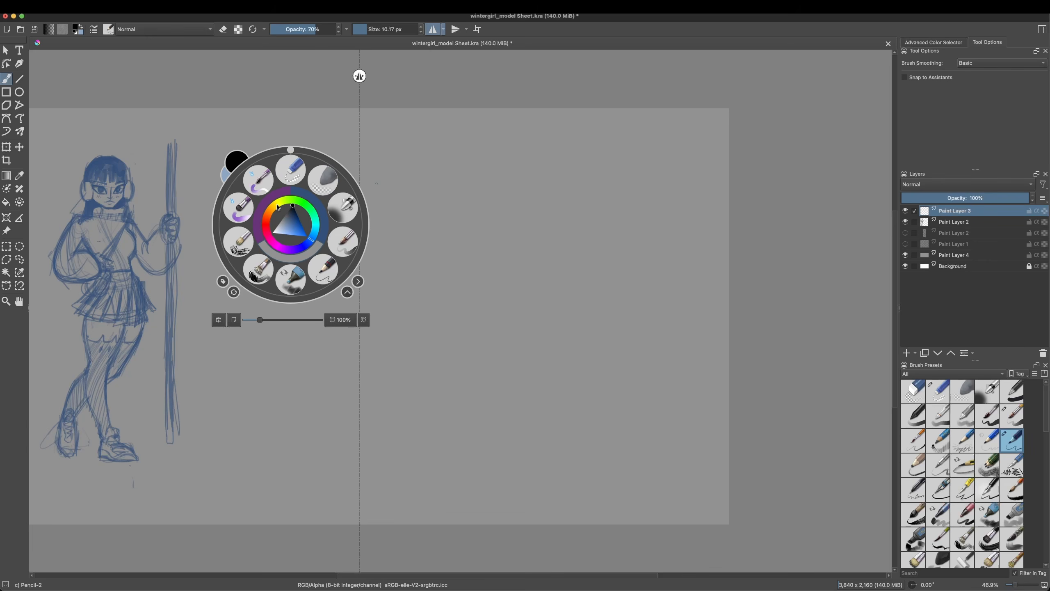
click(302, 195)
right_click(301, 199)
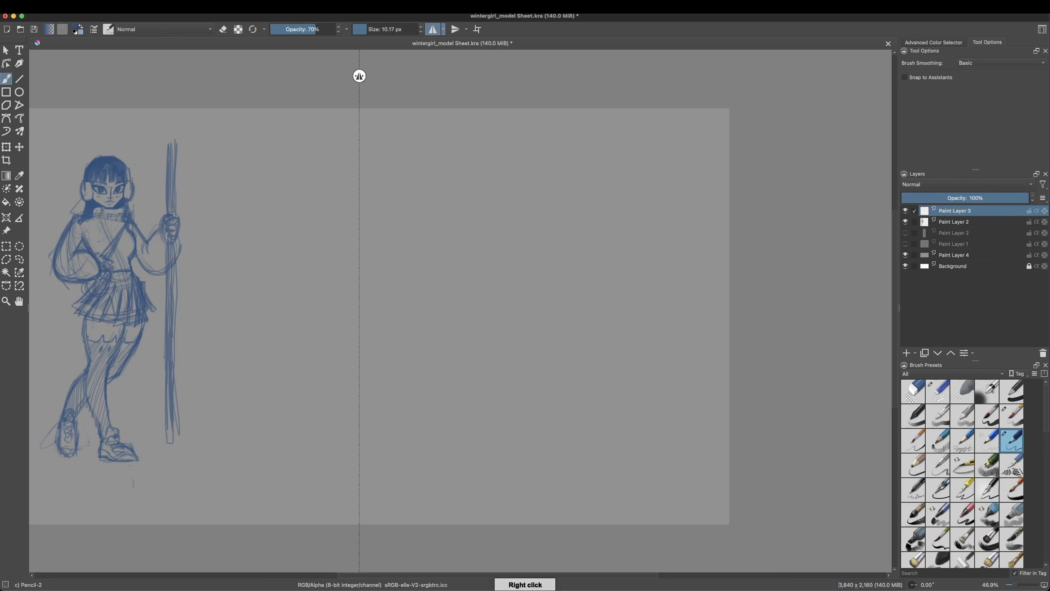
drag(309, 199, 316, 192)
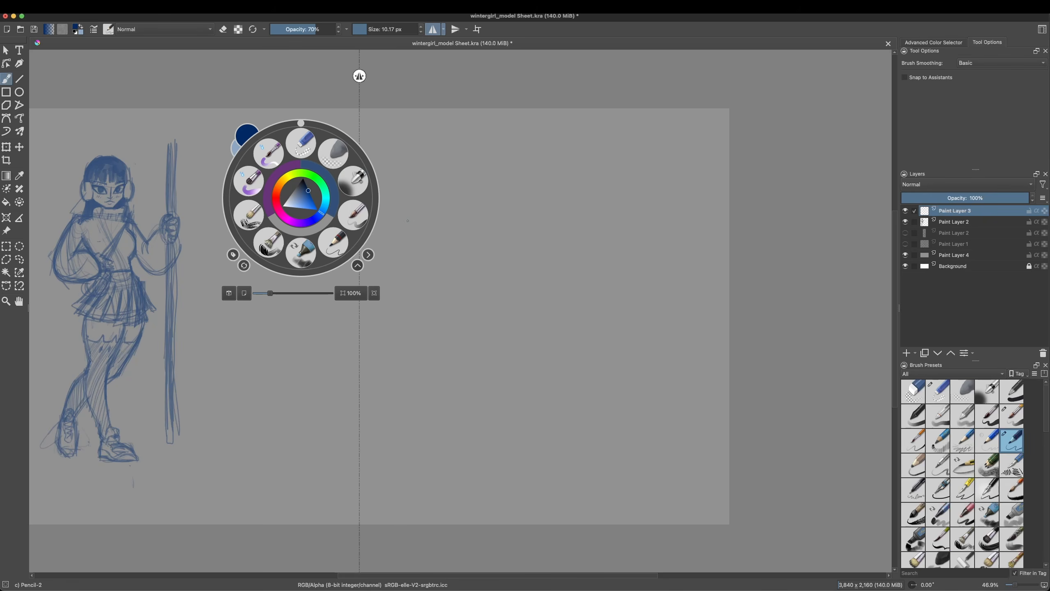
click(418, 207)
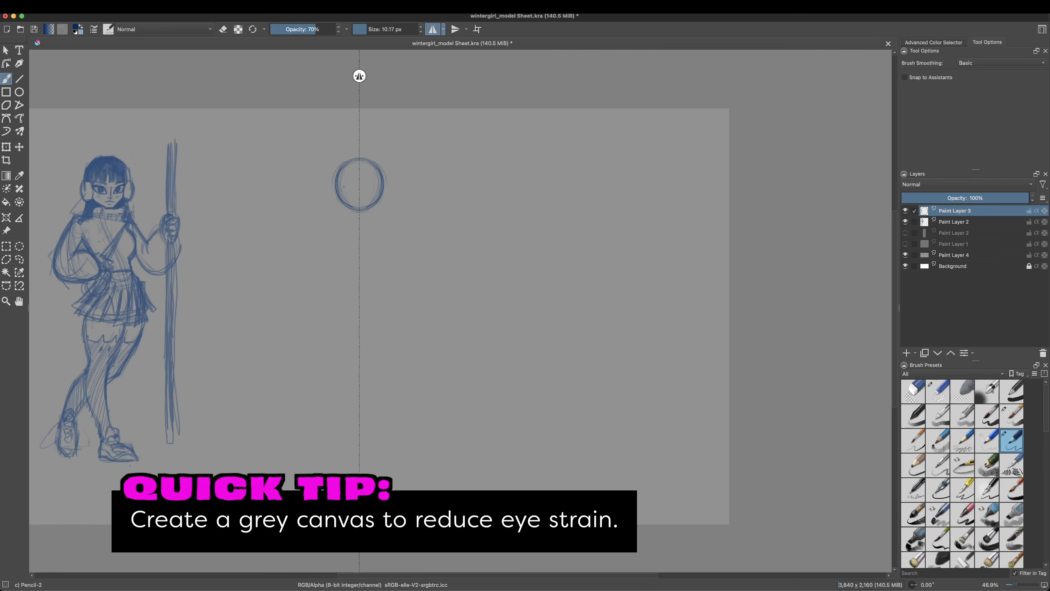
Step: Sketch the head circle's horizontal guideline and the mirrored torso from the collar down to the waistband
drag(339, 187, 359, 186)
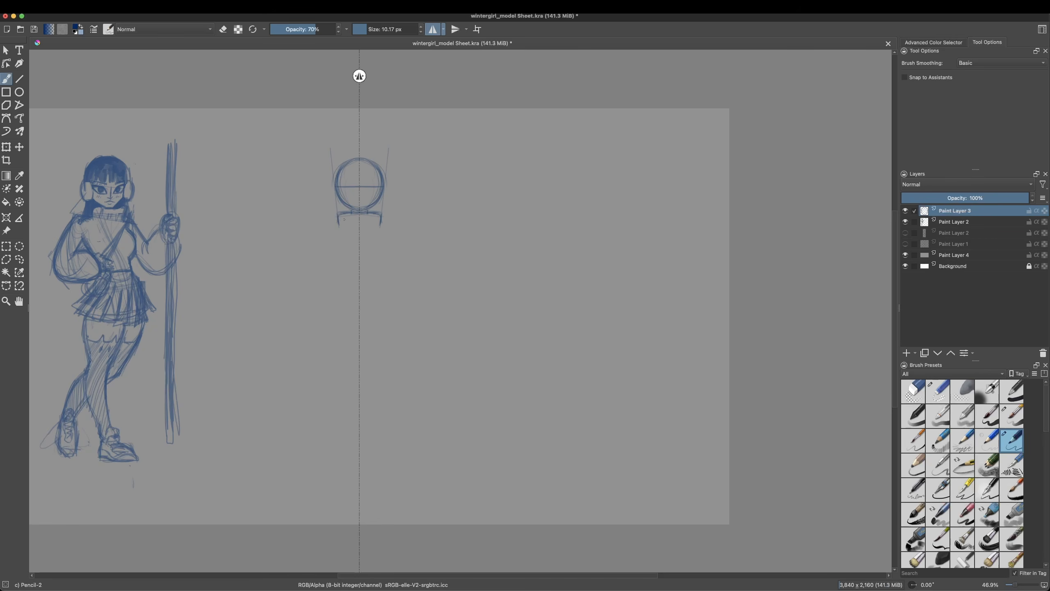
drag(326, 231, 335, 240)
drag(334, 241, 344, 285)
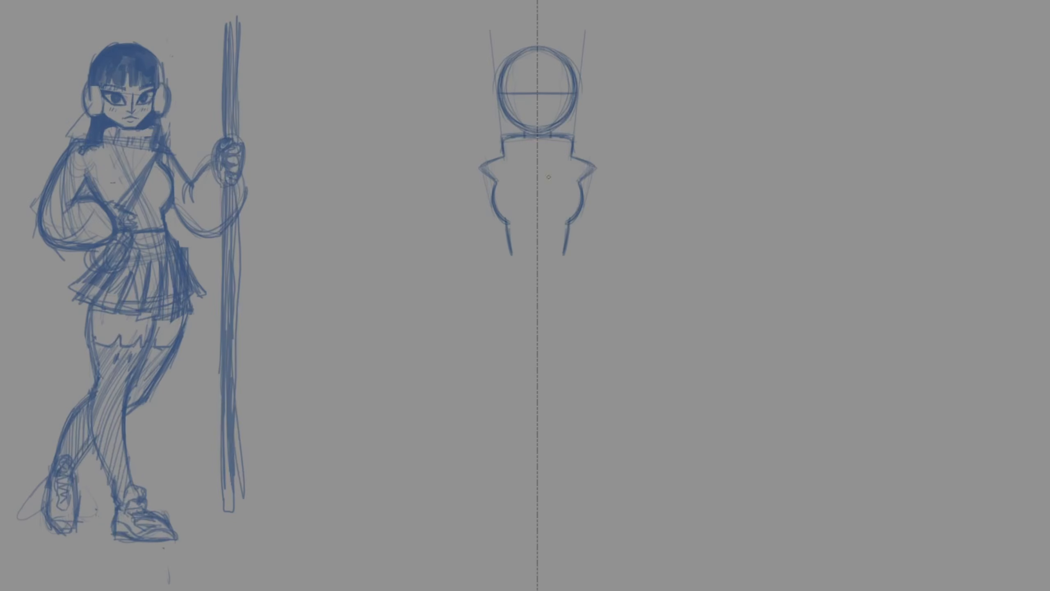
drag(508, 234, 512, 257)
mouse_move(513, 259)
mouse_down()
mouse_move(537, 259)
mouse_move(508, 268)
mouse_move(538, 276)
mouse_up()
Step: Sketch the mirrored flared skirt outline with a curved hem, plus the pelvis lines beneath it
mouse_move(511, 258)
mouse_down()
mouse_move(512, 273)
mouse_move(464, 330)
mouse_up()
drag(496, 293, 459, 343)
drag(460, 342, 512, 363)
drag(461, 341, 537, 359)
drag(515, 280, 536, 321)
drag(536, 320, 532, 328)
Step: Sketch the mirrored legs below the pelvis, outlining both thighs, knees and calves down to the ankles
drag(507, 271, 489, 323)
mouse_move(491, 299)
mouse_down()
mouse_move(492, 390)
mouse_move(485, 348)
mouse_up()
drag(532, 337, 526, 410)
drag(535, 359, 528, 410)
drag(532, 334, 530, 365)
mouse_move(501, 282)
mouse_down()
mouse_move(495, 401)
mouse_move(505, 424)
mouse_move(493, 506)
mouse_up()
drag(530, 451, 525, 524)
drag(496, 475, 507, 530)
mouse_move(531, 465)
mouse_down()
mouse_move(525, 534)
mouse_move(529, 502)
mouse_up()
drag(494, 438, 509, 542)
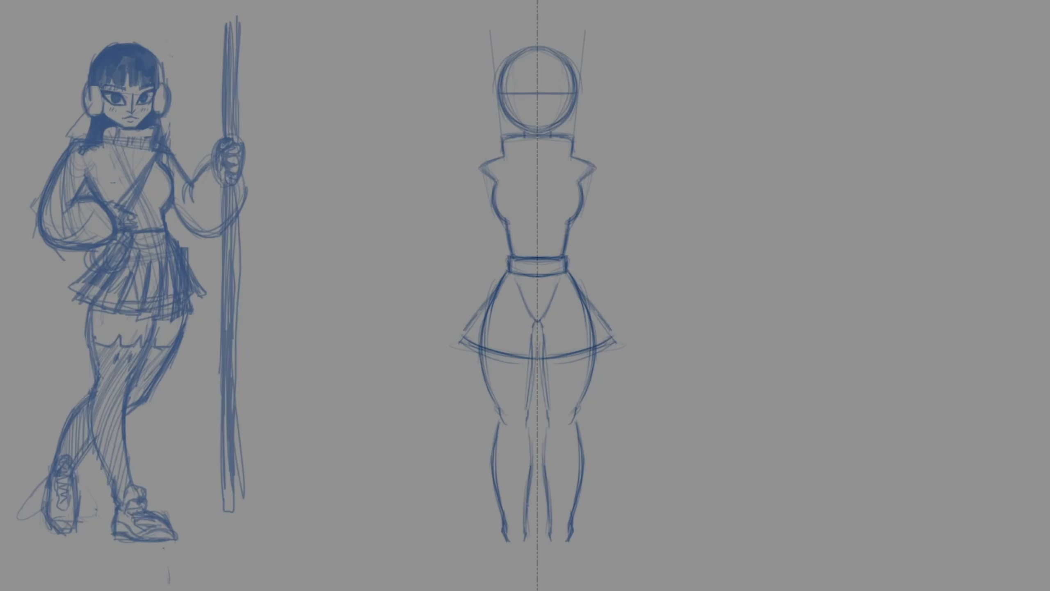
Step: Refine the waist and chest lines of the torso and add vertical ribs to the turtleneck collar
drag(565, 250, 580, 288)
drag(569, 226, 560, 256)
drag(556, 248, 572, 275)
drag(574, 199, 565, 238)
drag(543, 222, 562, 224)
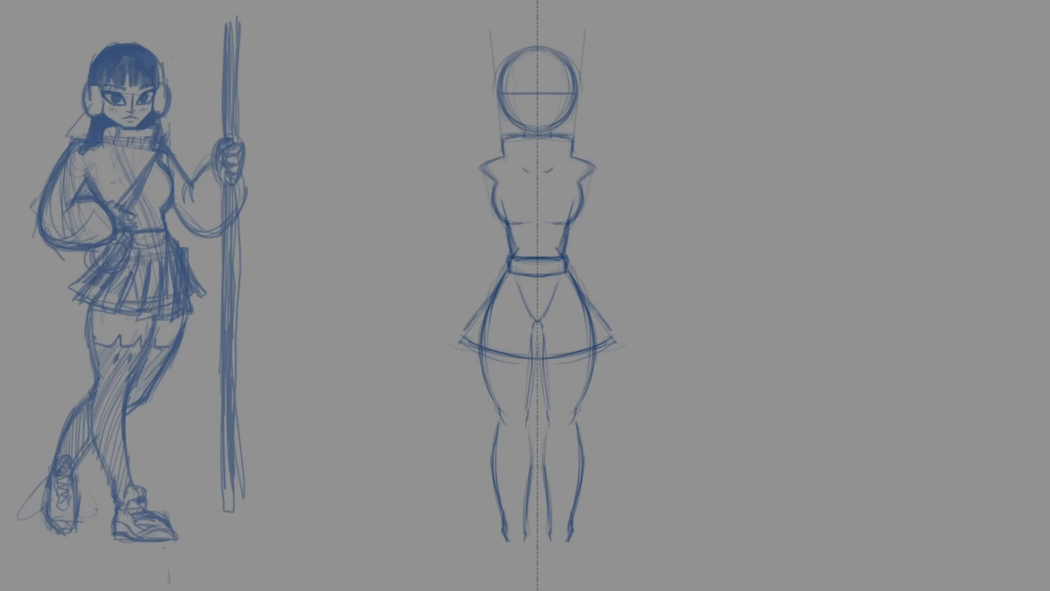
mouse_move(506, 155)
mouse_down()
mouse_move(537, 167)
mouse_move(515, 161)
mouse_up()
drag(528, 140, 537, 171)
drag(523, 138, 524, 165)
mouse_move(511, 137)
mouse_down()
mouse_move(515, 165)
mouse_move(537, 137)
mouse_move(525, 136)
mouse_up()
Step: Rough in the horizontally outstretched arms from the shoulders to the wrists in a T-pose
mouse_move(622, 174)
mouse_down()
mouse_move(584, 164)
mouse_move(621, 174)
mouse_move(620, 200)
mouse_up()
drag(595, 171, 645, 177)
drag(584, 200, 640, 200)
drag(644, 178, 649, 189)
drag(591, 174, 647, 179)
mouse_move(583, 202)
mouse_down()
mouse_move(644, 196)
mouse_move(643, 180)
mouse_up()
drag(643, 179, 719, 184)
drag(642, 198, 719, 196)
drag(657, 179, 725, 187)
Step: Rough in the ankle cuffs and the first lines of the feet below the legs
drag(570, 532, 570, 547)
drag(571, 528, 480, 555)
drag(504, 542, 468, 565)
mouse_move(473, 575)
mouse_down()
mouse_move(519, 565)
mouse_move(508, 559)
mouse_move(516, 569)
mouse_up()
key(e)
key(b)
Step: Sketch the puffy sleeve outline along the outstretched arms from shoulder to wrist
drag(583, 200, 578, 219)
drag(589, 179, 582, 206)
drag(587, 203, 687, 225)
drag(638, 207, 688, 229)
drag(584, 207, 698, 227)
drag(600, 170, 724, 179)
drag(658, 167, 726, 180)
Step: Sketch the underside of the sleeves and the extended hands with their fingers
mouse_move(661, 225)
mouse_down()
mouse_move(728, 205)
mouse_move(724, 197)
mouse_up()
mouse_move(630, 222)
mouse_down()
mouse_move(720, 208)
mouse_move(735, 181)
mouse_move(738, 206)
mouse_move(773, 186)
mouse_up()
drag(740, 201, 774, 209)
mouse_move(749, 204)
mouse_down()
mouse_move(783, 196)
mouse_move(783, 209)
mouse_up()
drag(765, 191, 796, 186)
drag(775, 200, 790, 194)
drag(770, 190, 806, 188)
mouse_move(579, 199)
mouse_down()
mouse_move(804, 168)
mouse_move(580, 216)
mouse_up()
Step: Transform the sketched arm to adjust its placement and delete the unwanted arm linework
key(ctrl+t)
drag(702, 215, 585, 185)
mouse_move(846, 144)
mouse_down()
mouse_move(695, 414)
mouse_move(671, 387)
mouse_move(773, 300)
mouse_move(715, 383)
mouse_move(670, 398)
mouse_move(803, 138)
mouse_up()
key(Return)
click(666, 195)
drag(674, 197, 677, 192)
key(Return)
mouse_move(496, 211)
mouse_down()
mouse_move(462, 159)
mouse_move(485, 229)
mouse_up()
key(Delete)
Step: Redraw the outstretched arm with a puffy sleeve, a wrist cuff and an extended hand
mouse_move(584, 203)
mouse_down()
mouse_move(617, 203)
mouse_move(630, 171)
mouse_up()
mouse_move(625, 170)
mouse_down()
mouse_move(684, 161)
mouse_move(718, 176)
mouse_up()
mouse_move(629, 202)
mouse_down()
mouse_move(699, 216)
mouse_move(714, 208)
mouse_up()
drag(708, 210, 715, 201)
drag(717, 173, 730, 198)
mouse_move(729, 178)
mouse_down()
mouse_move(754, 176)
mouse_move(765, 192)
mouse_up()
drag(730, 196, 772, 196)
drag(756, 180, 790, 182)
mouse_move(789, 182)
mouse_down()
mouse_move(758, 190)
mouse_move(751, 178)
mouse_up()
mouse_move(731, 177)
mouse_down()
mouse_move(790, 179)
mouse_move(758, 188)
mouse_up()
Step: Define the upper arm and add the inner seam and fold lines to the puffy sleeve
drag(584, 196, 635, 192)
drag(634, 174, 634, 193)
drag(635, 193, 667, 197)
drag(636, 175, 713, 178)
drag(655, 196, 715, 189)
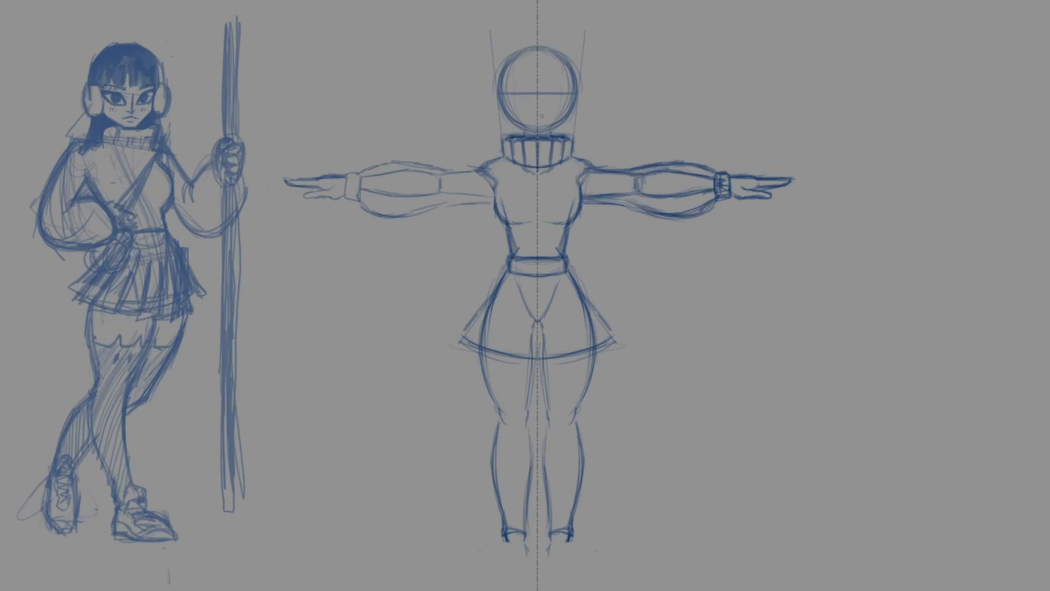
Step: Sketch the mirrored shoes below the ankles, outlining the sides, toes and soles
drag(505, 545, 489, 568)
drag(486, 585, 507, 587)
drag(505, 546, 496, 564)
mouse_move(497, 563)
mouse_down()
mouse_move(475, 582)
mouse_move(481, 590)
mouse_up()
drag(499, 565, 475, 590)
mouse_move(531, 567)
mouse_down()
mouse_move(497, 590)
mouse_move(478, 577)
mouse_move(521, 577)
mouse_move(526, 568)
mouse_up()
drag(493, 555, 476, 575)
drag(522, 542, 503, 582)
mouse_move(522, 544)
mouse_down()
mouse_move(506, 573)
mouse_move(512, 558)
mouse_move(523, 566)
mouse_move(484, 579)
mouse_up()
Step: Reinforce the shoes' upper, inner side and sole lines
right_click(523, 542)
click(524, 453)
right_click(583, 515)
click(637, 580)
mouse_move(497, 564)
mouse_down()
mouse_move(525, 570)
mouse_move(484, 580)
mouse_move(521, 584)
mouse_move(485, 569)
mouse_move(517, 569)
mouse_move(503, 555)
mouse_up()
mouse_move(525, 542)
mouse_down()
mouse_move(530, 561)
mouse_move(517, 578)
mouse_up()
drag(480, 585, 509, 587)
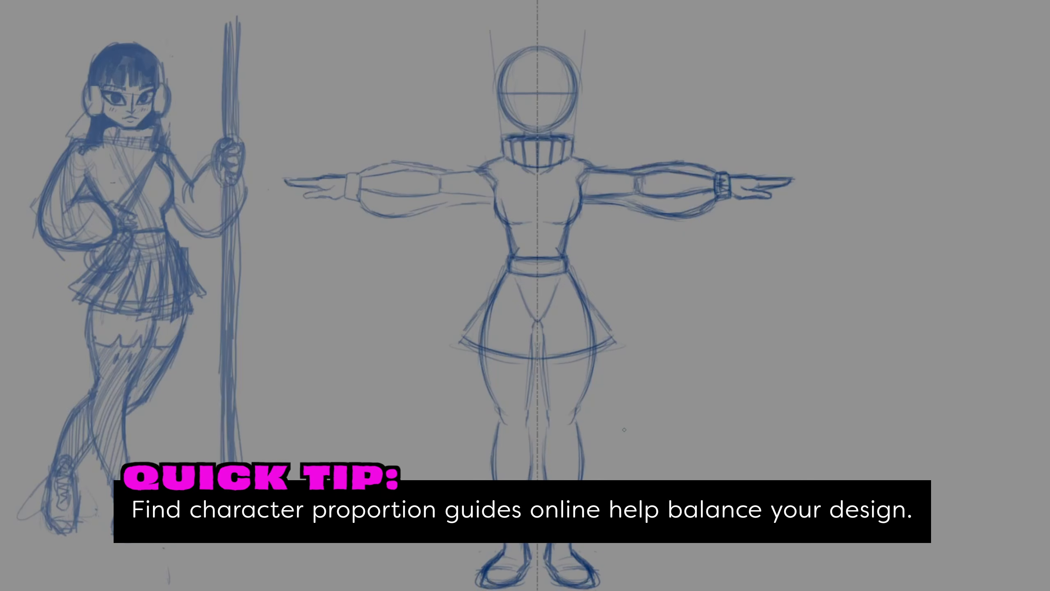
Step: Draw jagged stocking tops with small dot details on the thighs and strengthen the thigh contours
mouse_move(492, 372)
mouse_down()
mouse_move(510, 384)
mouse_move(517, 372)
mouse_move(524, 385)
mouse_up()
drag(524, 387, 529, 387)
drag(479, 355, 501, 424)
drag(534, 399, 531, 408)
drag(536, 360, 529, 412)
mouse_move(536, 364)
mouse_down()
mouse_move(527, 421)
mouse_move(543, 498)
mouse_up()
click(562, 396)
click(575, 395)
Step: Strengthen the calf lines and draw the folded ankle cuffs and thick soles of the shoes
mouse_move(532, 430)
mouse_down()
mouse_move(518, 544)
mouse_move(560, 548)
mouse_up()
mouse_move(556, 530)
mouse_down()
mouse_move(579, 530)
mouse_move(572, 550)
mouse_up()
mouse_move(556, 533)
mouse_down()
mouse_move(558, 543)
mouse_move(584, 533)
mouse_move(557, 577)
mouse_up()
drag(561, 583, 597, 578)
mouse_move(573, 588)
mouse_down()
mouse_move(591, 586)
mouse_move(590, 571)
mouse_up()
drag(594, 575, 598, 587)
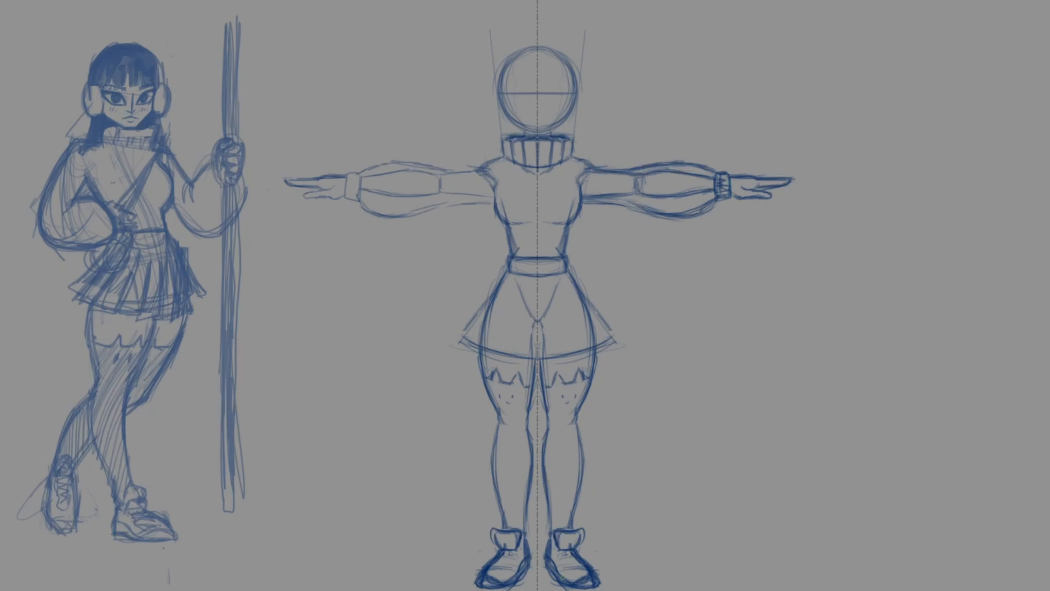
Step: Add the lacing and toe details to the shoes and darken the inner ankle lines
mouse_move(557, 557)
mouse_down()
mouse_move(570, 550)
mouse_move(580, 560)
mouse_up()
drag(565, 564, 581, 578)
drag(576, 572, 588, 577)
drag(543, 536, 550, 545)
drag(552, 534, 553, 547)
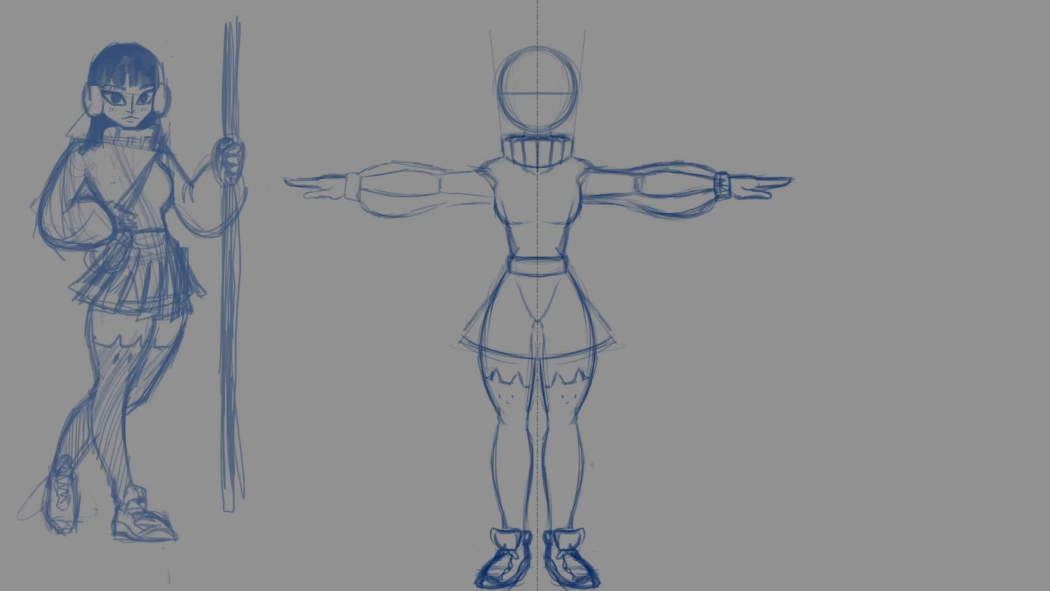
Step: Sketch pleats and a segmented hem on the skirt, and add a diagonal shoulder strap with a hip pouch
drag(516, 274, 475, 348)
drag(483, 352, 494, 358)
drag(505, 324, 495, 357)
drag(498, 358, 515, 362)
drag(520, 309, 518, 356)
key(ctrl+r)
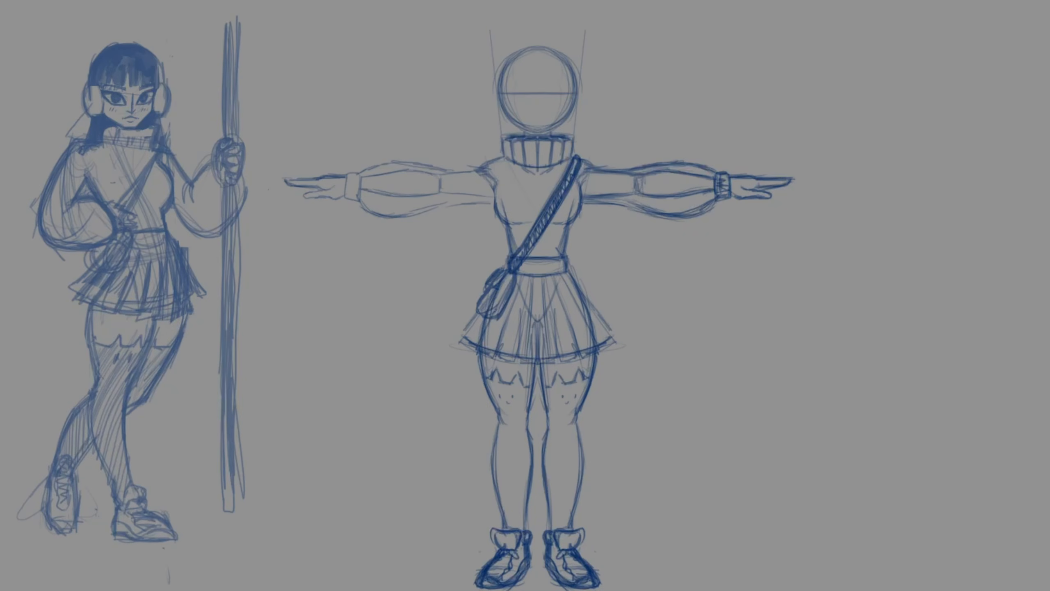
Step: Darken the skirt's pleats, side edges and hem, and shade the pleats with hatching
mouse_move(483, 330)
mouse_down()
mouse_move(552, 285)
mouse_move(608, 320)
mouse_up()
mouse_move(499, 356)
mouse_down()
mouse_move(520, 285)
mouse_move(525, 362)
mouse_up()
drag(521, 281, 497, 355)
mouse_move(513, 278)
mouse_down()
mouse_move(476, 346)
mouse_move(462, 335)
mouse_up()
drag(461, 334, 487, 354)
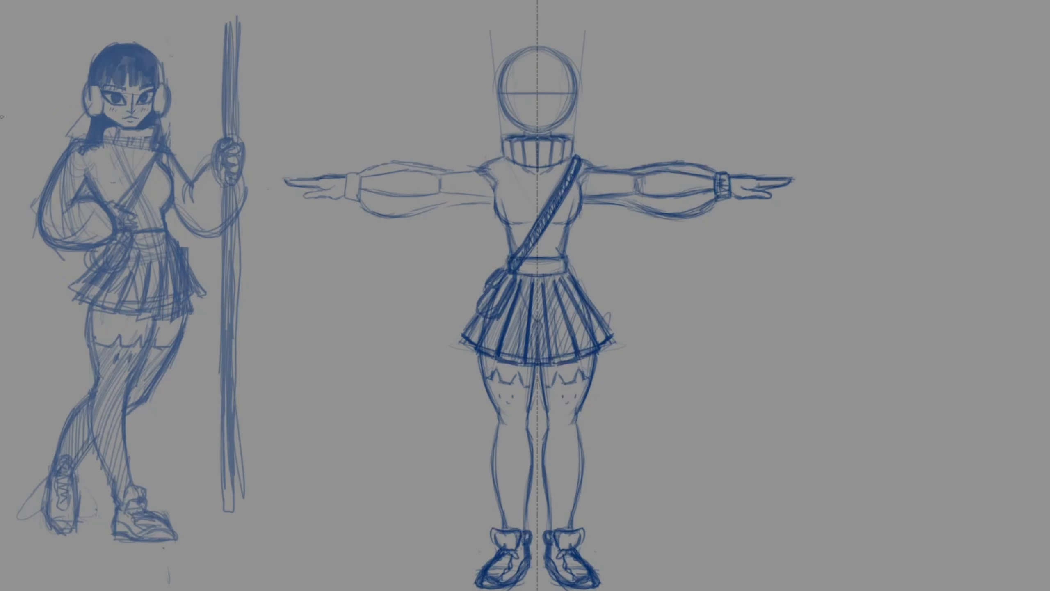
Step: Draw mirrored earmuffs on the sides of the front-view head and a tapering jaw down to the collar
drag(320, 170, 401, 407)
drag(401, 406, 615, 117)
drag(806, 477, 766, 405)
drag(608, 212, 606, 254)
drag(607, 209, 605, 258)
drag(596, 226, 628, 262)
drag(617, 206, 629, 262)
drag(626, 256, 654, 281)
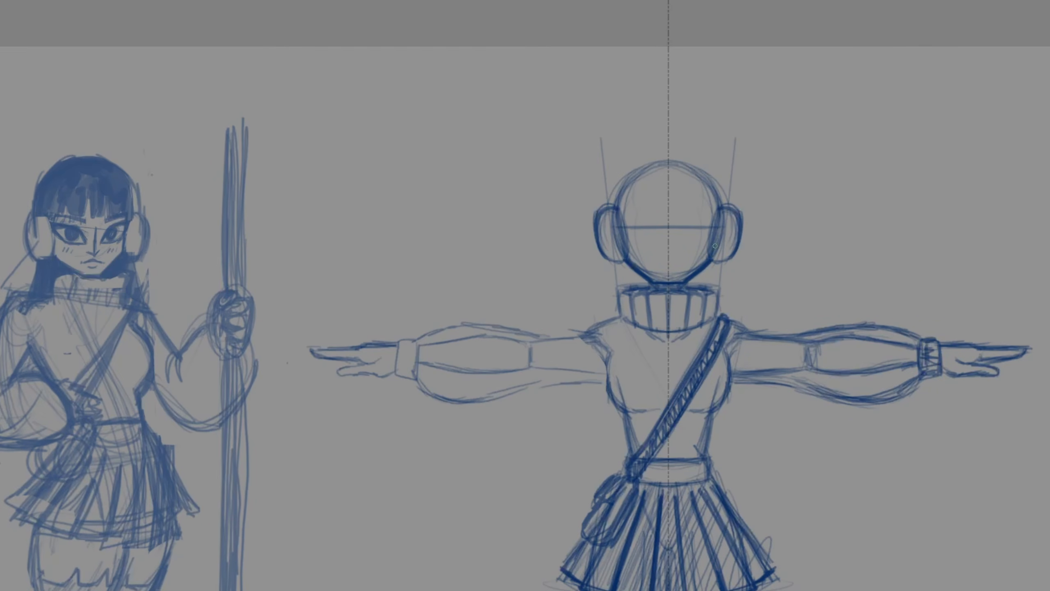
Step: Draw the eyes, eyebrows, nose and mouth on the front-view face and begin refining the chin
mouse_move(684, 229)
mouse_down()
mouse_move(677, 239)
mouse_move(706, 224)
mouse_up()
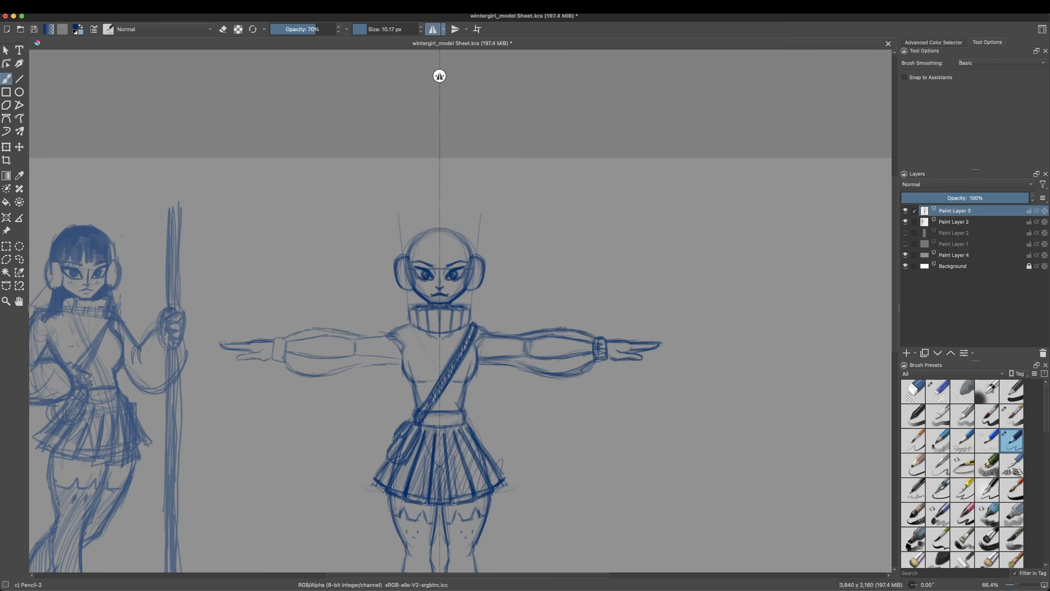
right_click(451, 293)
click(485, 245)
drag(440, 304, 446, 303)
Step: Erase the stray construction lines around the lips and chin with the small eraser, and restore the Pencil-2 brush
right_click(467, 296)
click(523, 314)
key(/)
right_click(445, 296)
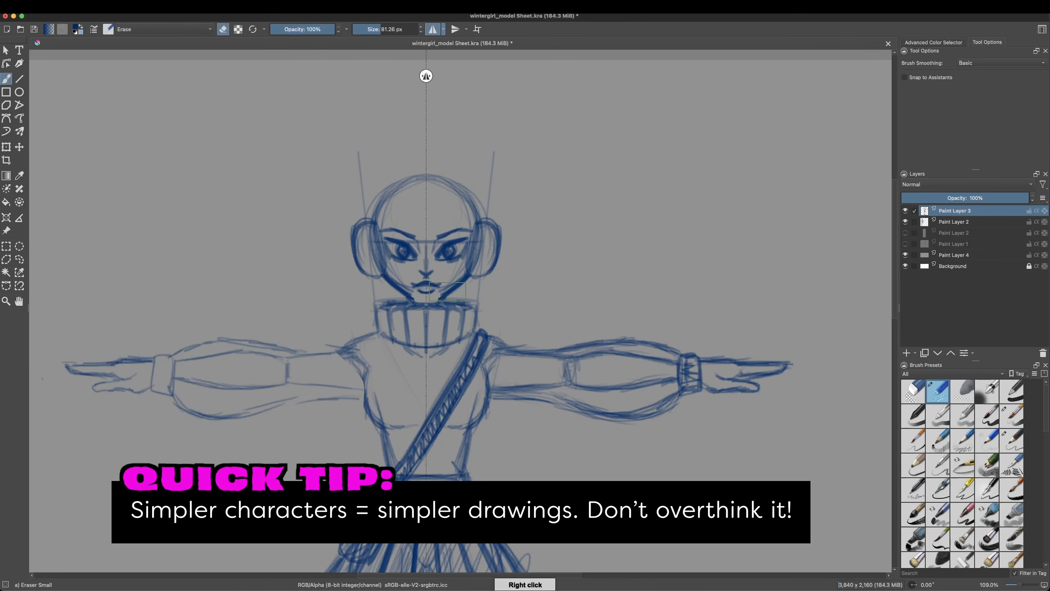
right_click(455, 286)
click(511, 304)
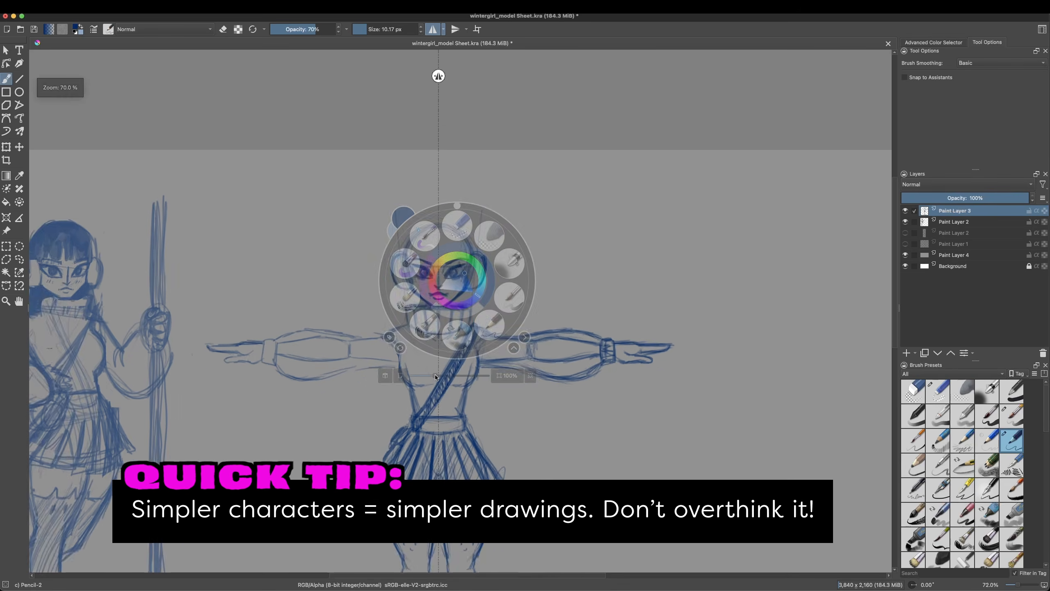
right_click(488, 328)
Step: Sketch the fringe over the forehead and the hair outline around the crown of the front-view head
mouse_move(426, 244)
mouse_down()
mouse_move(423, 265)
mouse_move(446, 263)
mouse_up()
click(432, 29)
right_click(436, 255)
click(454, 200)
right_click(447, 234)
click(400, 267)
drag(377, 278, 416, 270)
mouse_move(435, 249)
mouse_down()
mouse_move(436, 266)
mouse_move(453, 263)
mouse_move(428, 231)
mouse_up()
click(433, 30)
drag(406, 260, 432, 225)
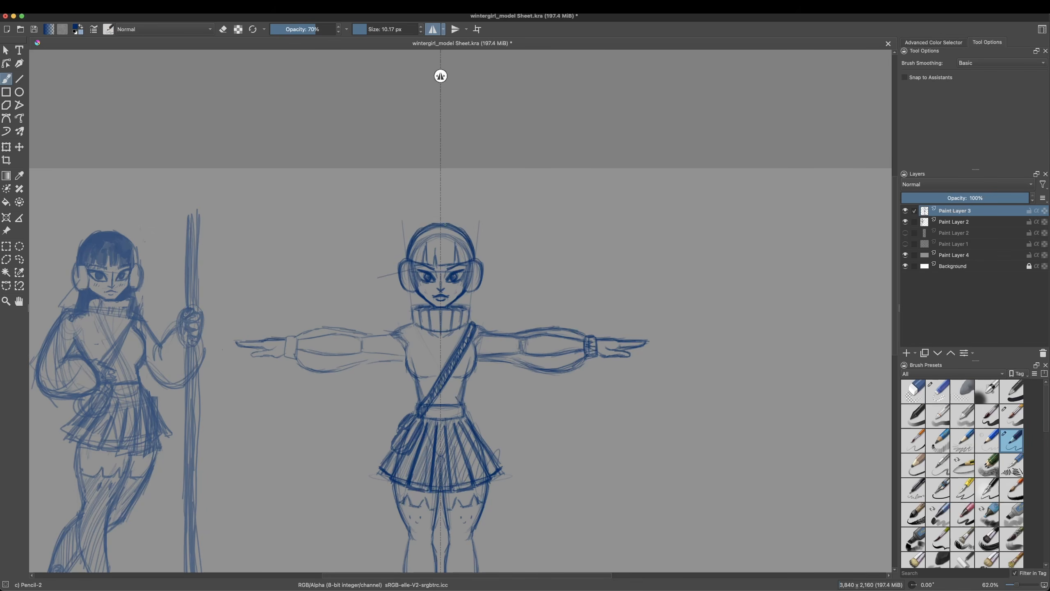
Step: Draw the long hair falling beside the neck and shade it together with the crown
drag(409, 302, 406, 324)
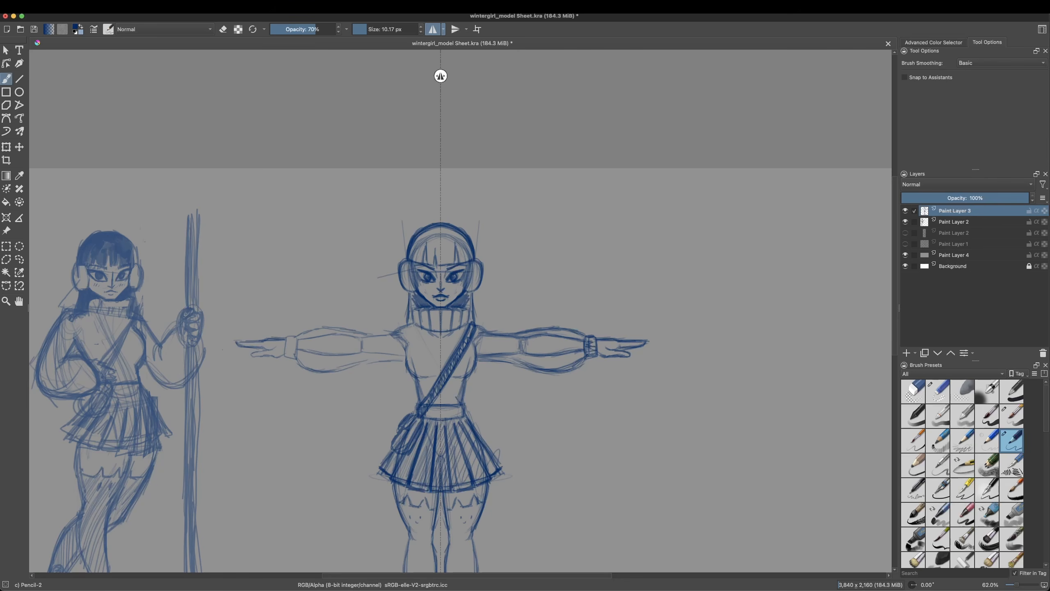
right_click(410, 275)
drag(413, 266, 408, 288)
click(428, 219)
right_click(442, 233)
click(396, 267)
mouse_move(430, 239)
mouse_down()
mouse_move(423, 259)
mouse_move(429, 251)
mouse_move(454, 264)
mouse_up()
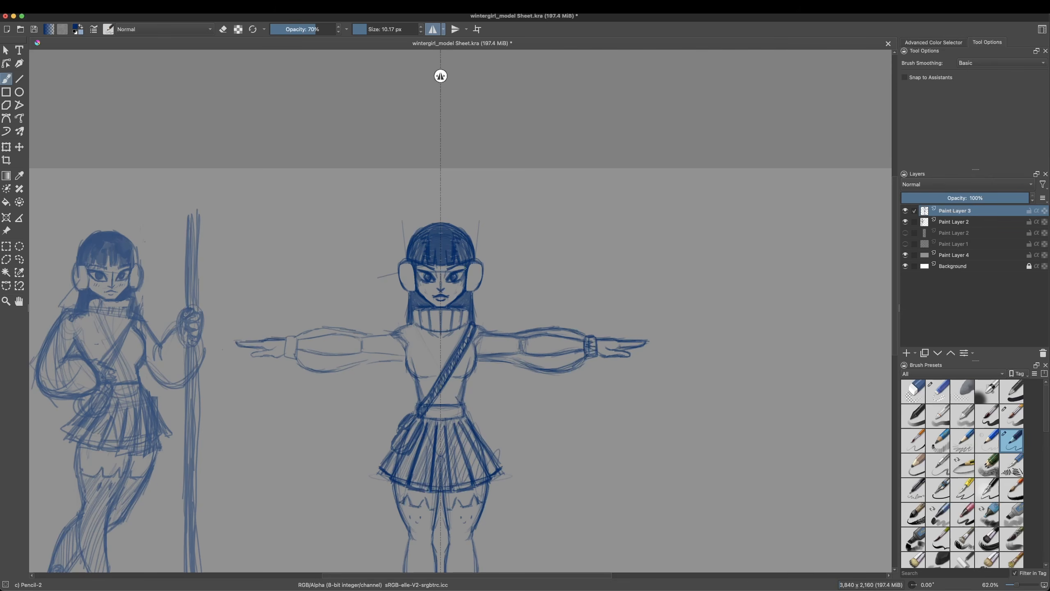
Step: Fill the crown, fringe and side hair with solid blue using the Basic-5 Size Opacity brush at 40 px
right_click(465, 256)
click(408, 255)
drag(464, 243, 443, 259)
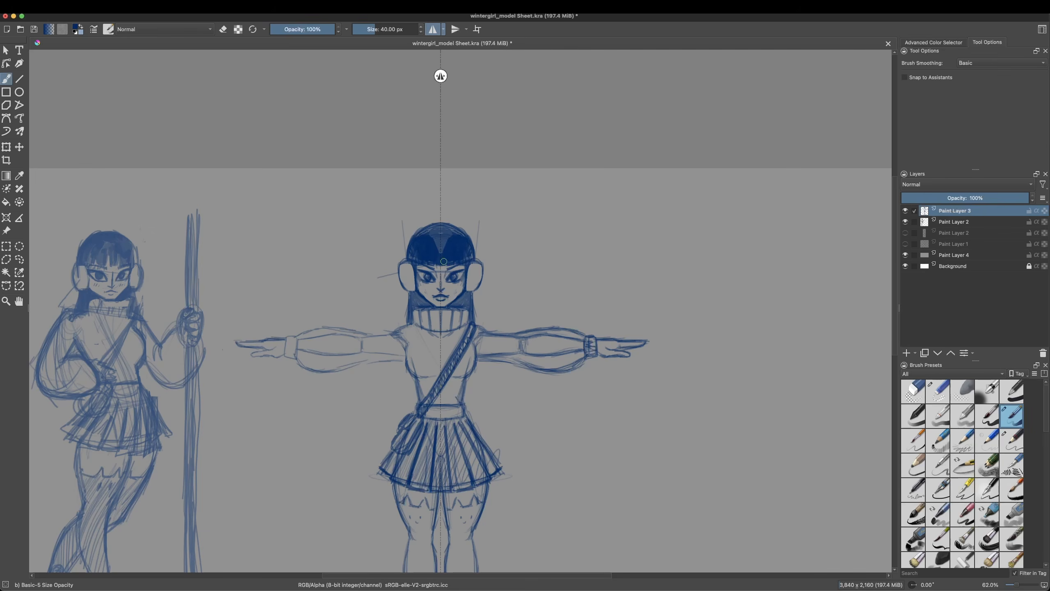
mouse_move(472, 300)
mouse_down()
mouse_move(476, 324)
mouse_move(462, 299)
mouse_up()
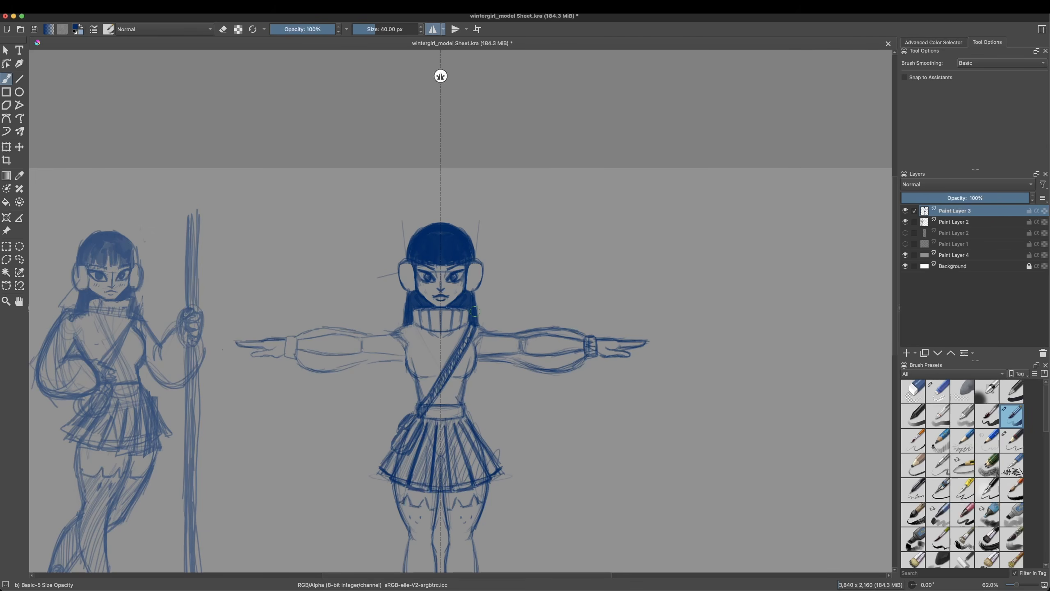
Step: Turn off mirroring, carve thin gaps into the fringe with the small eraser, and touch up its tips in pencil
click(432, 29)
right_click(430, 286)
click(430, 231)
right_click(442, 266)
drag(416, 360, 443, 361)
click(475, 179)
right_click(398, 201)
click(366, 31)
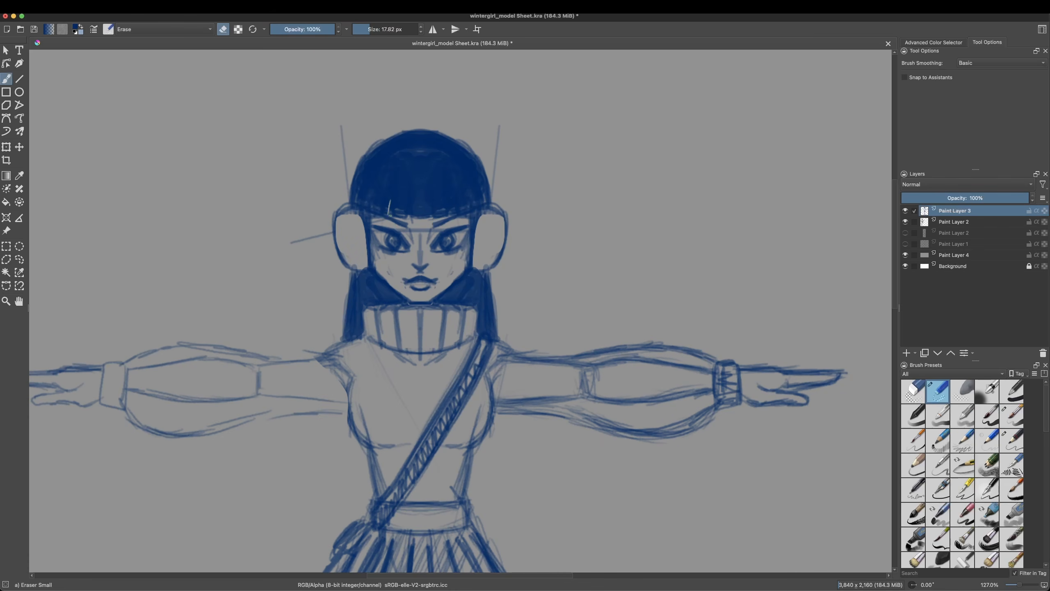
drag(449, 217, 454, 189)
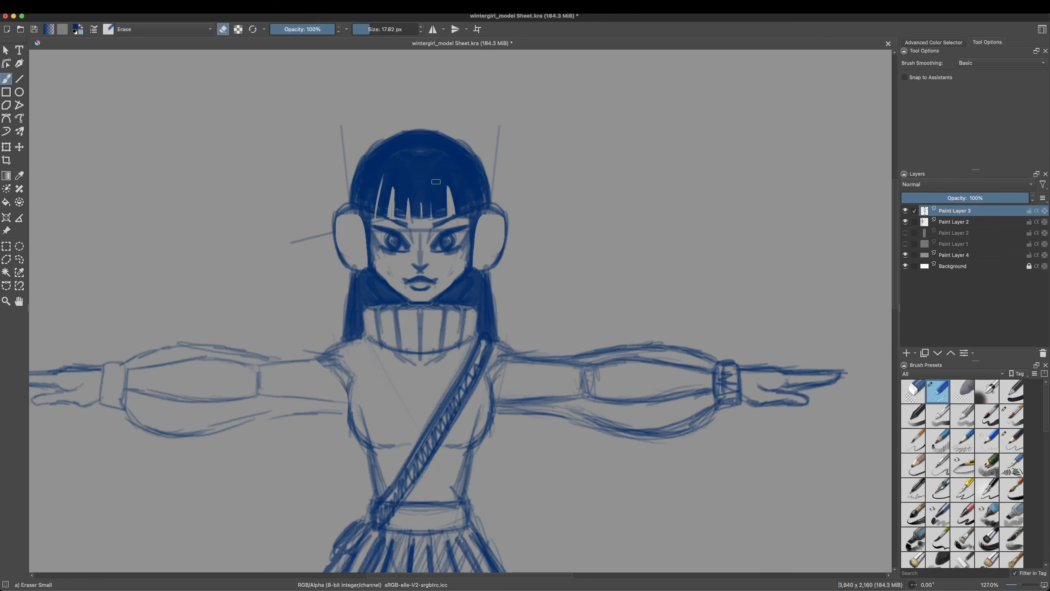
key(slash)
right_click(375, 212)
drag(374, 216, 398, 220)
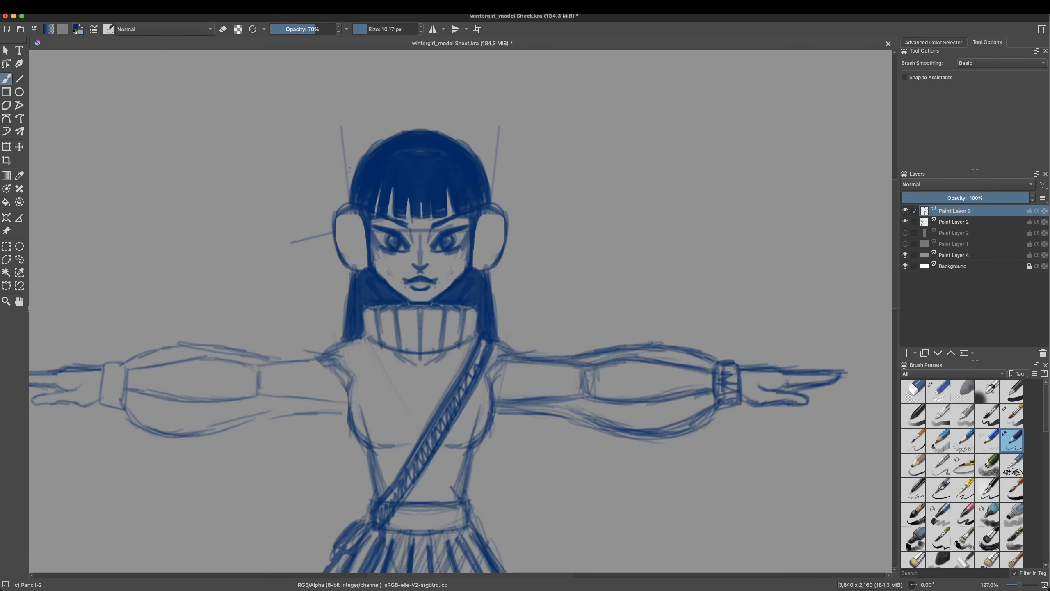
Step: Clean up the face and draw the earmuff headband arching over the hair
key(e)
mouse_move(462, 258)
mouse_down()
mouse_move(450, 274)
mouse_move(467, 237)
mouse_move(442, 264)
mouse_up()
key(slash)
mouse_move(334, 220)
mouse_down()
mouse_move(340, 263)
mouse_move(331, 182)
mouse_move(418, 127)
mouse_up()
drag(368, 154, 418, 130)
right_click(419, 274)
drag(420, 369, 388, 369)
click(533, 449)
scroll(509, 431, down, 1)
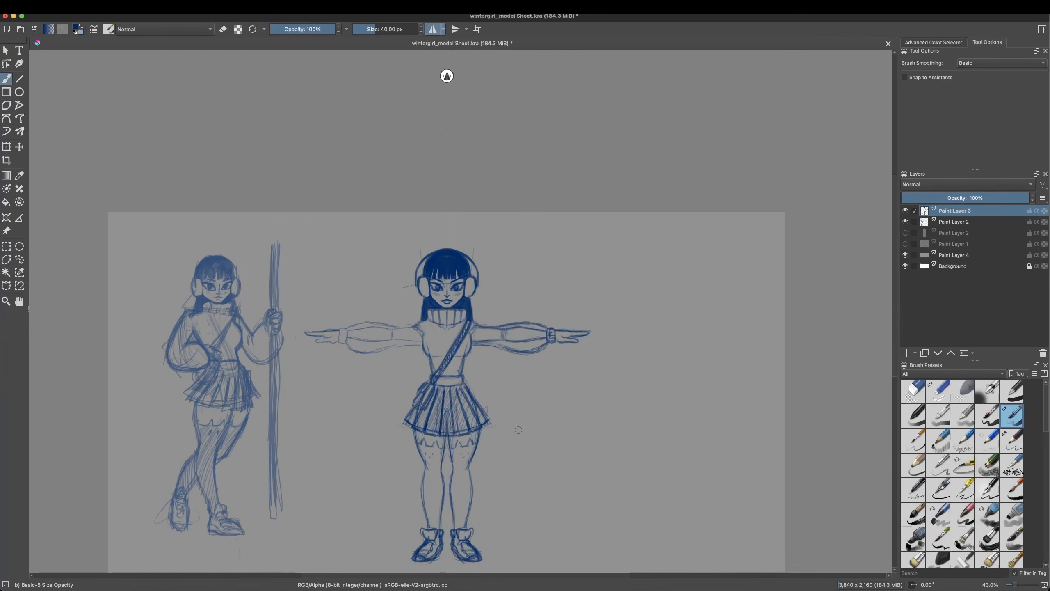
right_click(620, 395)
right_click(619, 396)
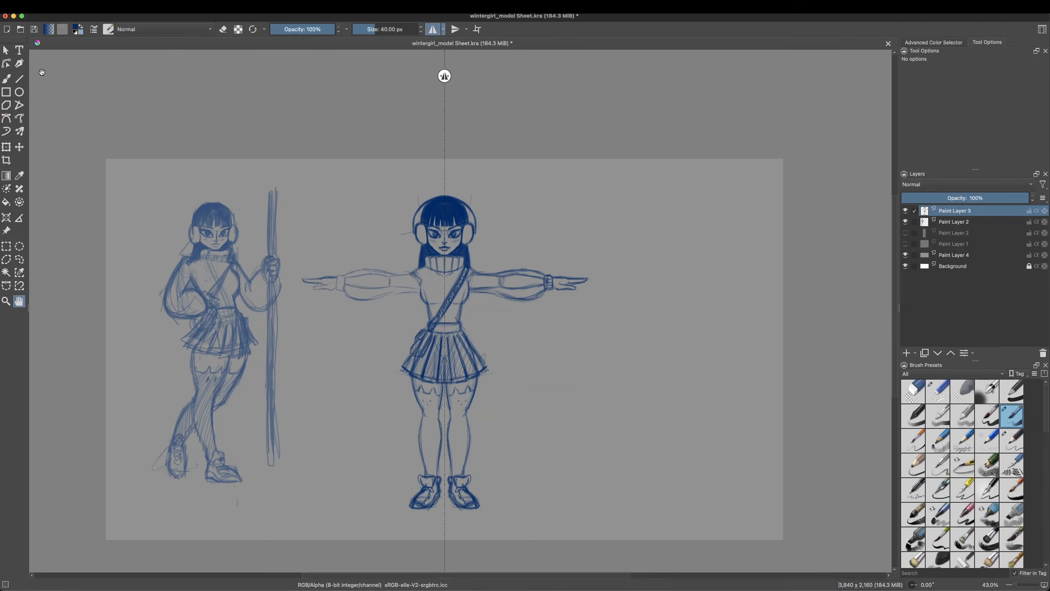
Step: Select the front-view figure from the waist down and move it up slightly with the Transform tool
click(6, 246)
drag(358, 318, 527, 521)
right_click(465, 357)
mouse_move(512, 458)
click(603, 460)
drag(452, 436, 452, 432)
right_click(480, 372)
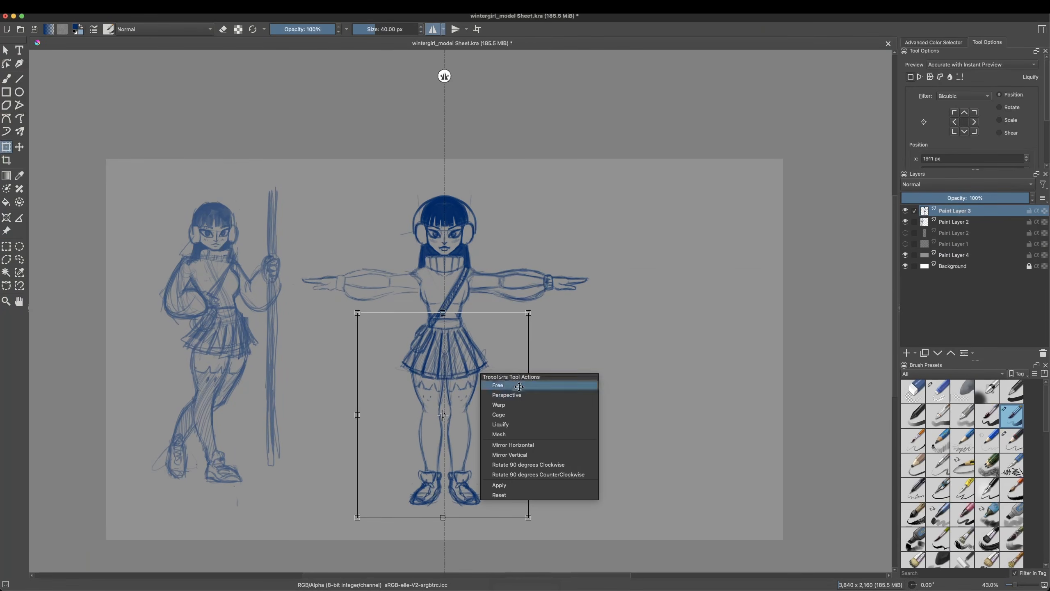
click(500, 482)
right_click(495, 450)
click(513, 462)
click(6, 50)
right_click(413, 367)
Step: Select the legs below the skirt, stretch them slightly downward, and clear the selection
click(7, 246)
right_click(452, 381)
click(471, 393)
drag(495, 520, 387, 374)
right_click(494, 528)
click(495, 531)
drag(443, 522, 445, 531)
drag(450, 451, 449, 453)
key(Return)
click(6, 247)
right_click(461, 382)
click(479, 394)
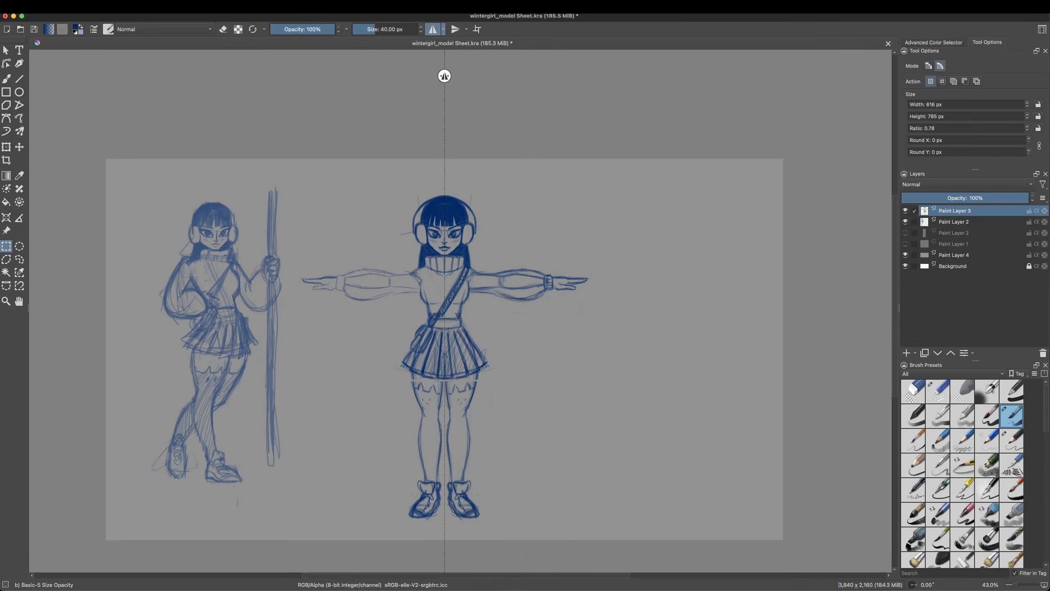
right_click(445, 384)
Step: Strengthen the leg outlines with the mirrored Pencil-2 brush and erase stray lines along the inner legs
click(6, 79)
right_click(447, 391)
click(393, 391)
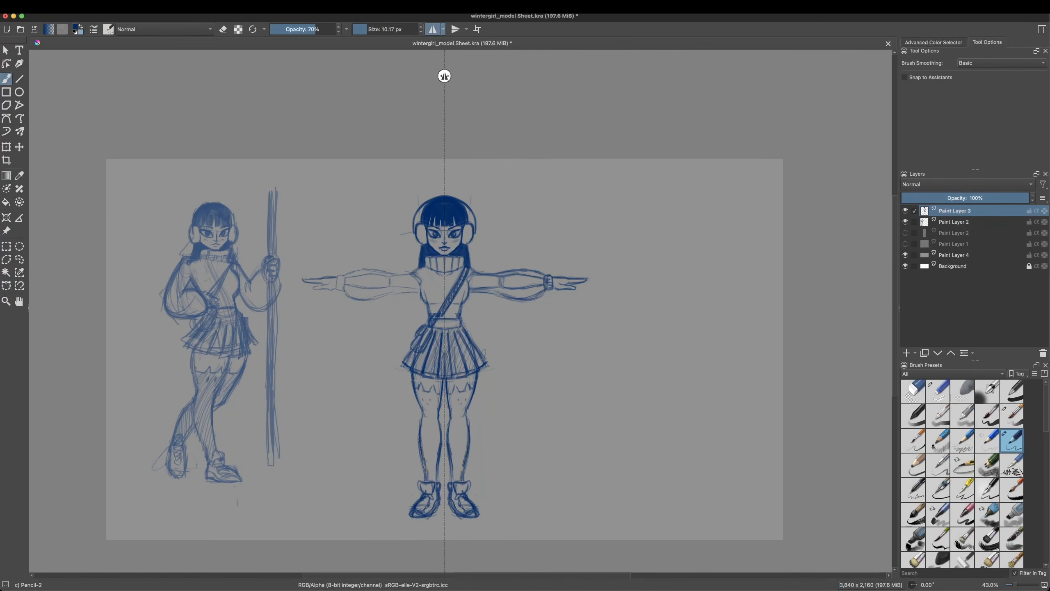
drag(424, 443, 422, 414)
right_click(493, 413)
click(492, 360)
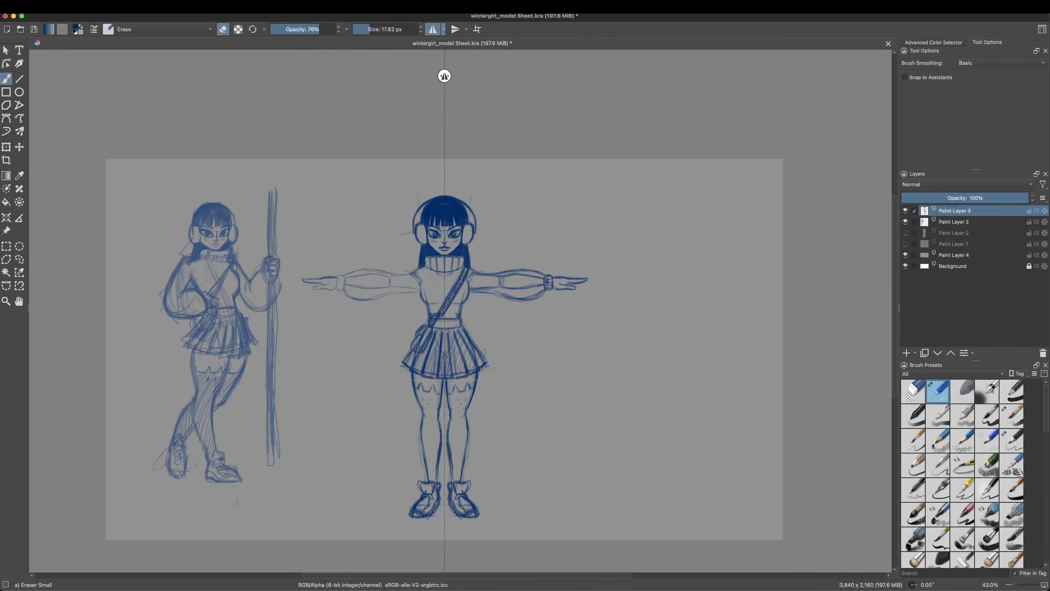
right_click(473, 427)
mouse_move(449, 475)
mouse_down()
mouse_move(452, 460)
mouse_move(452, 481)
mouse_up()
Step: Shade both stockings with diagonal pencil hatching
click(524, 411)
drag(451, 392, 453, 476)
right_click(489, 322)
click(370, 30)
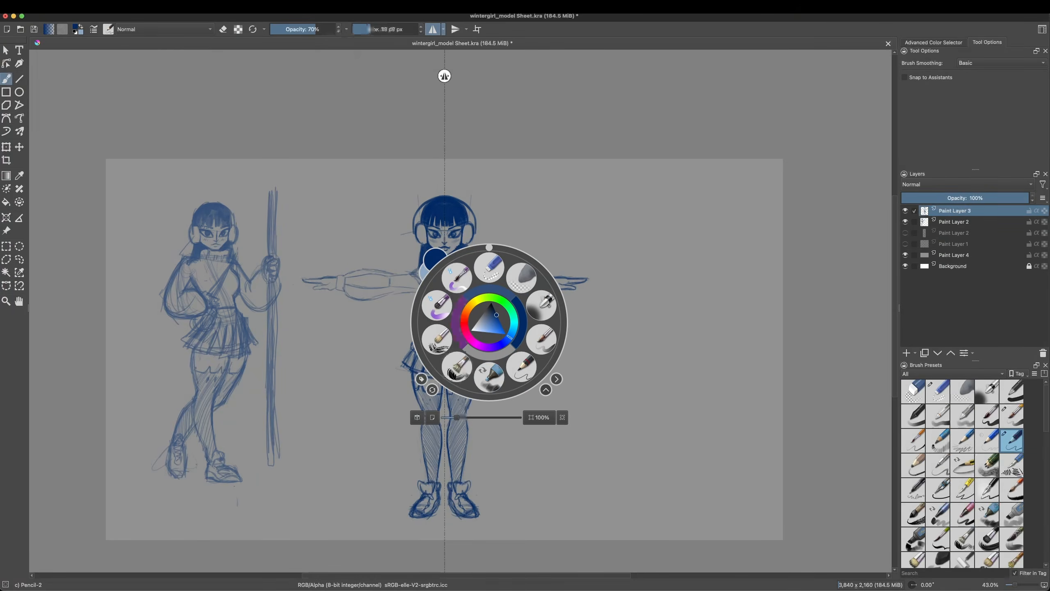
right_click(462, 342)
Step: Turn off mirroring and erase the overlapping lines around the shoulder strap and hip pouch
right_click(452, 267)
drag(419, 363, 431, 363)
click(537, 200)
click(41, 6)
click(53, 47)
click(937, 391)
click(432, 29)
drag(442, 304, 437, 311)
mouse_move(390, 357)
mouse_down()
mouse_move(402, 354)
mouse_move(390, 347)
mouse_up()
right_click(385, 354)
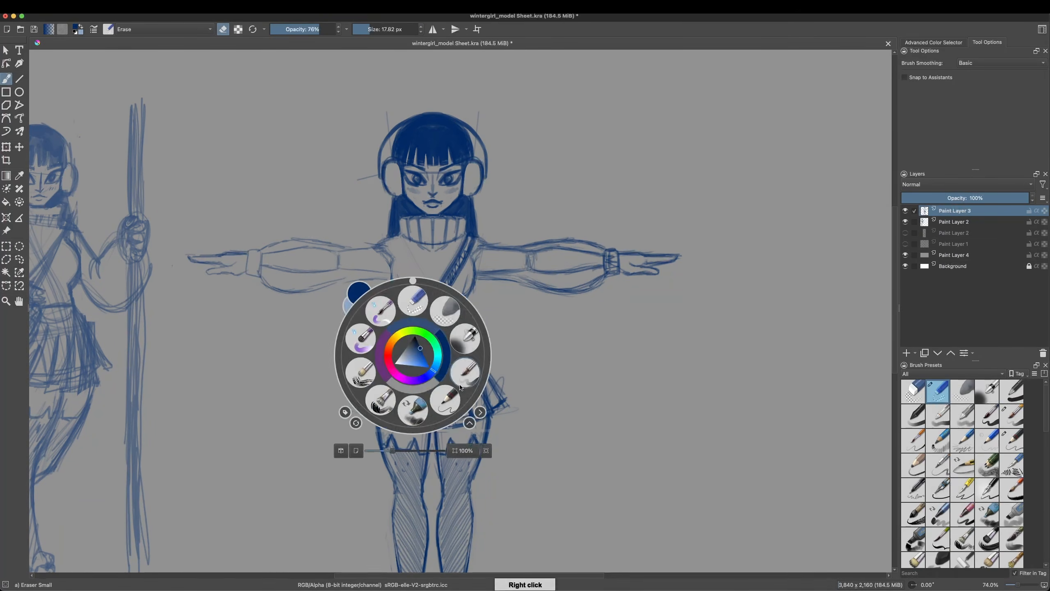
Step: Fill the diagonal shoulder strap with solid blue and redraw the hip pouch's outline in pencil
click(384, 348)
drag(440, 296, 412, 340)
right_click(412, 354)
drag(392, 448, 387, 448)
click(469, 349)
drag(407, 349, 415, 329)
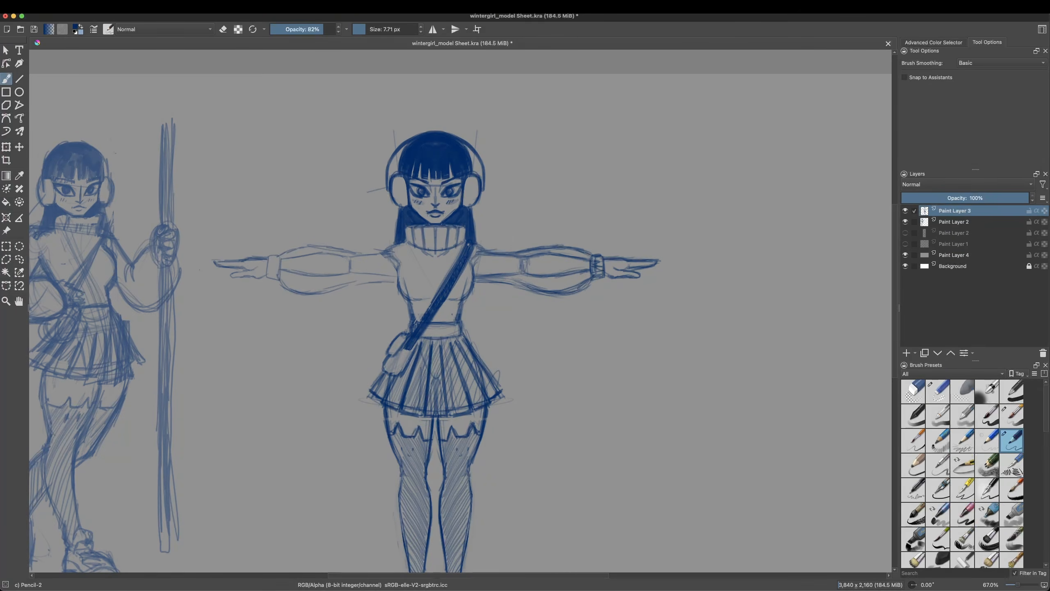
key(e)
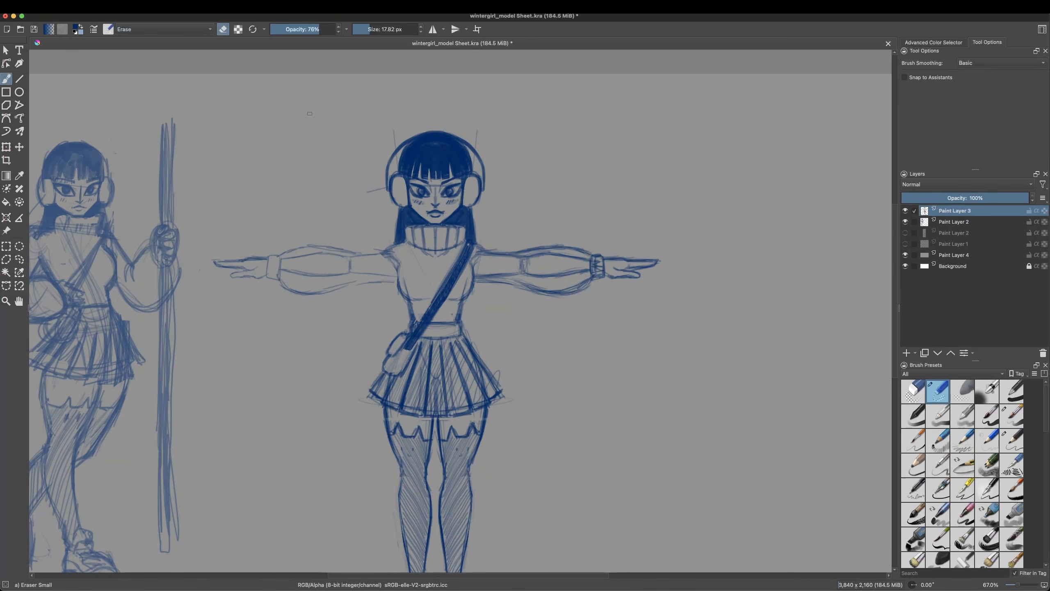
right_click(463, 192)
click(515, 209)
right_click(492, 196)
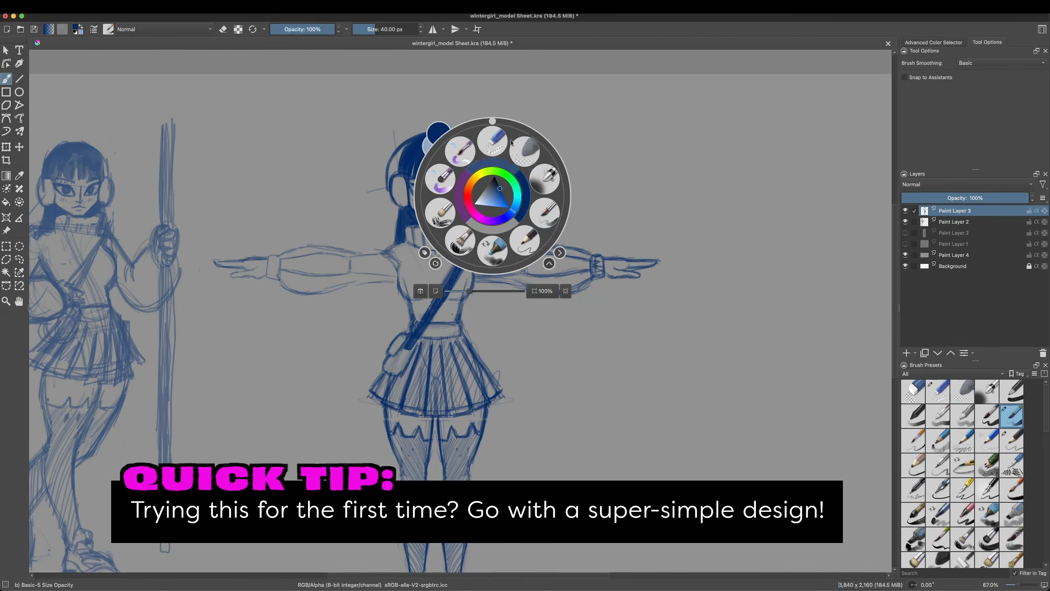
click(492, 141)
Step: Turn mirroring back on and redraw the upper and lower contours of the puffed sleeves in pencil
right_click(532, 337)
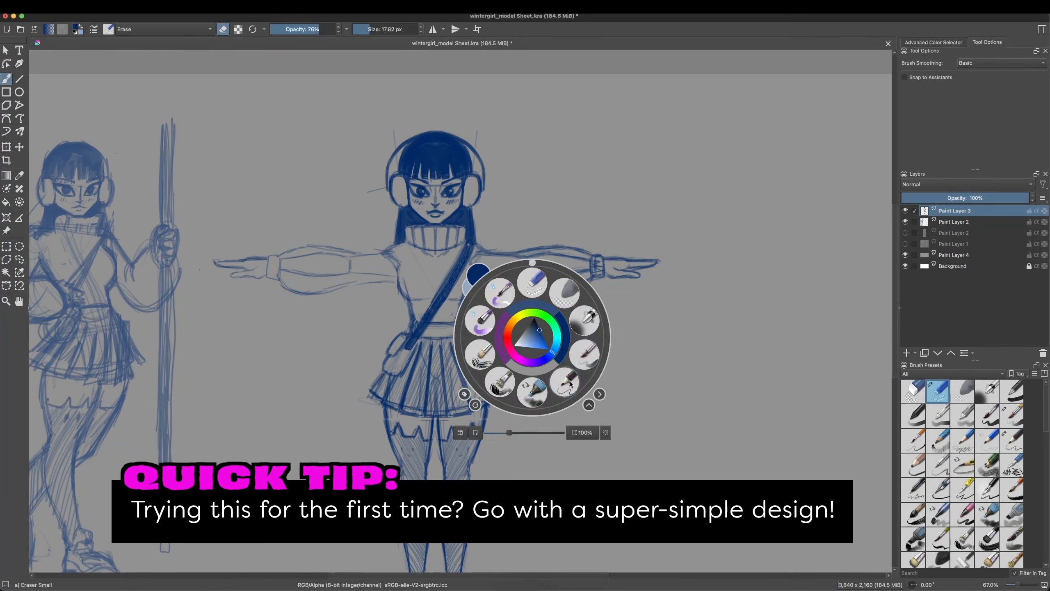
click(566, 380)
click(433, 30)
mouse_move(495, 283)
mouse_down()
mouse_move(473, 278)
mouse_move(550, 293)
mouse_up()
drag(480, 249, 582, 248)
drag(559, 247, 592, 256)
mouse_move(553, 294)
mouse_down()
mouse_move(600, 280)
mouse_move(605, 260)
mouse_up()
Step: Redraw the ribbed cuffs and the outstretched hands at the ends of the sleeves
drag(592, 265, 605, 271)
drag(605, 254, 605, 280)
drag(606, 272, 660, 260)
drag(639, 260, 634, 270)
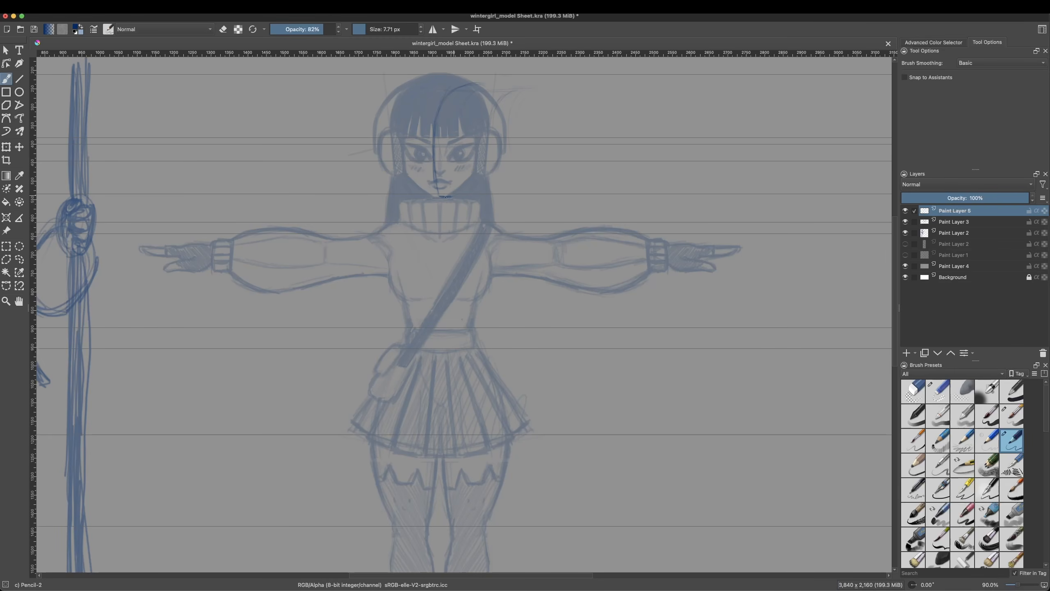
Step: Sketch the side-view head over the faded front view, with the back of the skull, earmuff, jaw, eye and nose
drag(522, 103, 527, 153)
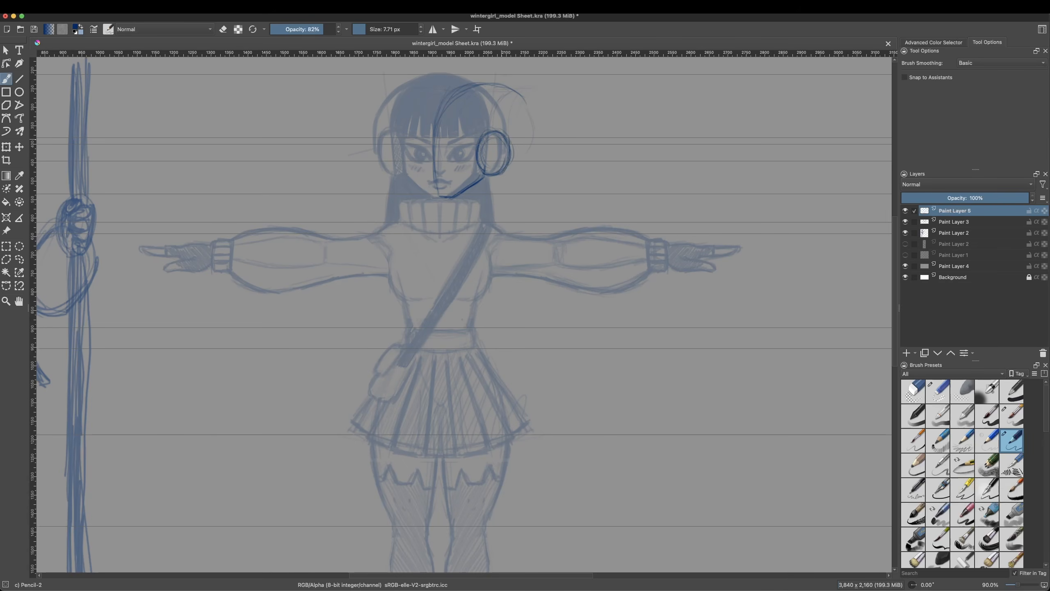
mouse_move(450, 147)
mouse_down()
mouse_move(451, 162)
mouse_move(462, 153)
mouse_up()
mouse_move(451, 147)
mouse_down()
mouse_move(461, 148)
mouse_move(441, 173)
mouse_up()
drag(439, 125, 450, 182)
right_click(450, 185)
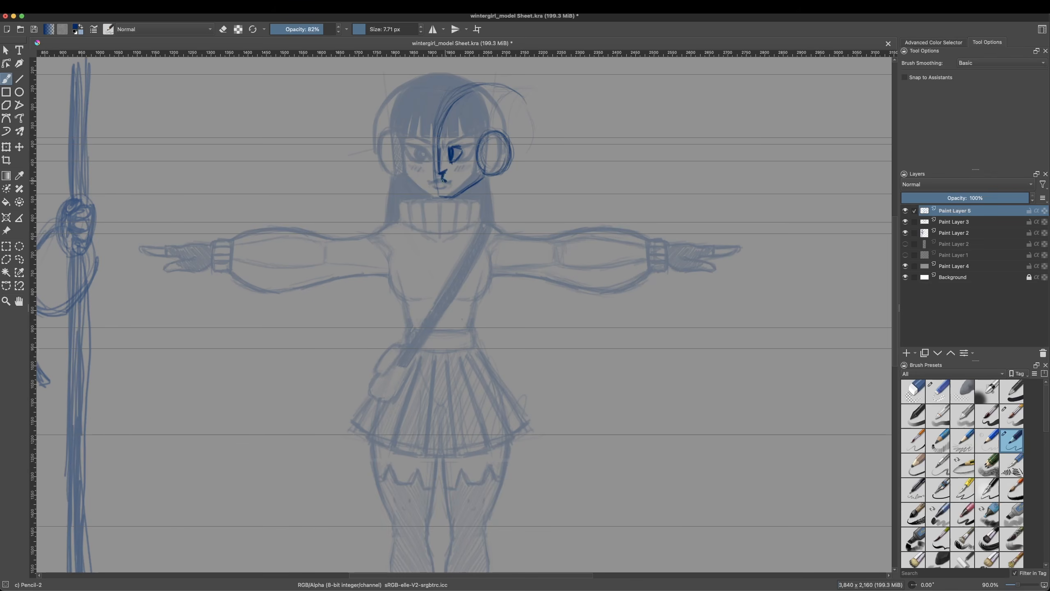
Step: Define the side-view face's contour through the nose, lips and chin, and add the eyebrow and cheek marks
right_click(447, 152)
drag(440, 169, 443, 145)
click(448, 99)
right_click(452, 149)
click(484, 106)
right_click(463, 193)
mouse_move(448, 190)
mouse_down()
mouse_move(450, 200)
mouse_move(476, 186)
mouse_move(451, 200)
mouse_up()
click(464, 139)
right_click(478, 196)
click(511, 153)
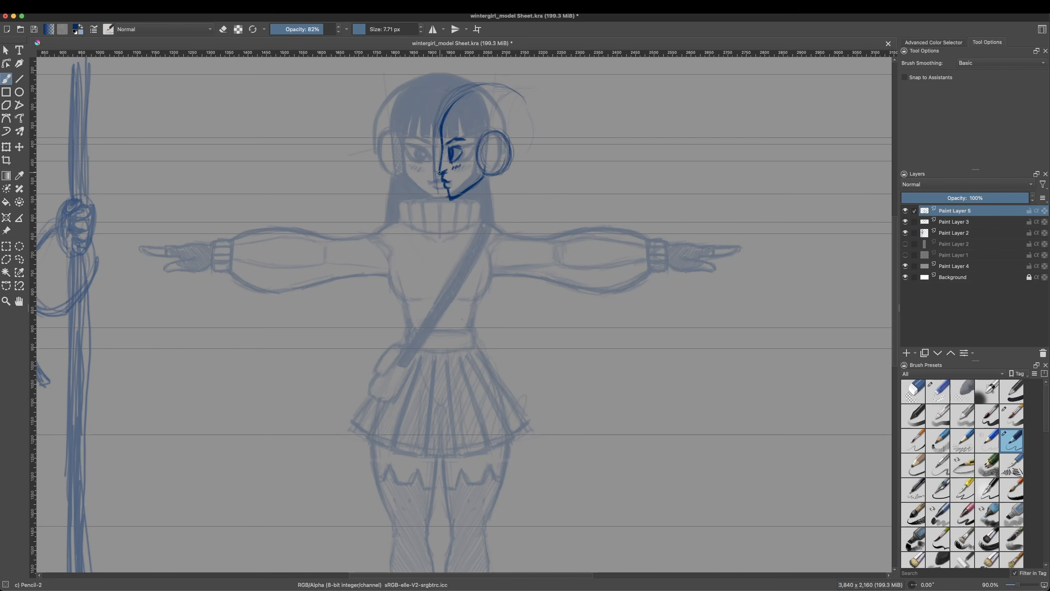
Step: Erase and redraw the side-view eye and eyebrow, and strengthen the curve from forehead to crown
right_click(449, 149)
click(450, 96)
mouse_move(448, 151)
mouse_down()
mouse_move(451, 162)
mouse_move(464, 147)
mouse_up()
right_click(467, 158)
click(499, 115)
right_click(462, 148)
click(462, 96)
right_click(465, 146)
click(498, 102)
drag(437, 136, 490, 80)
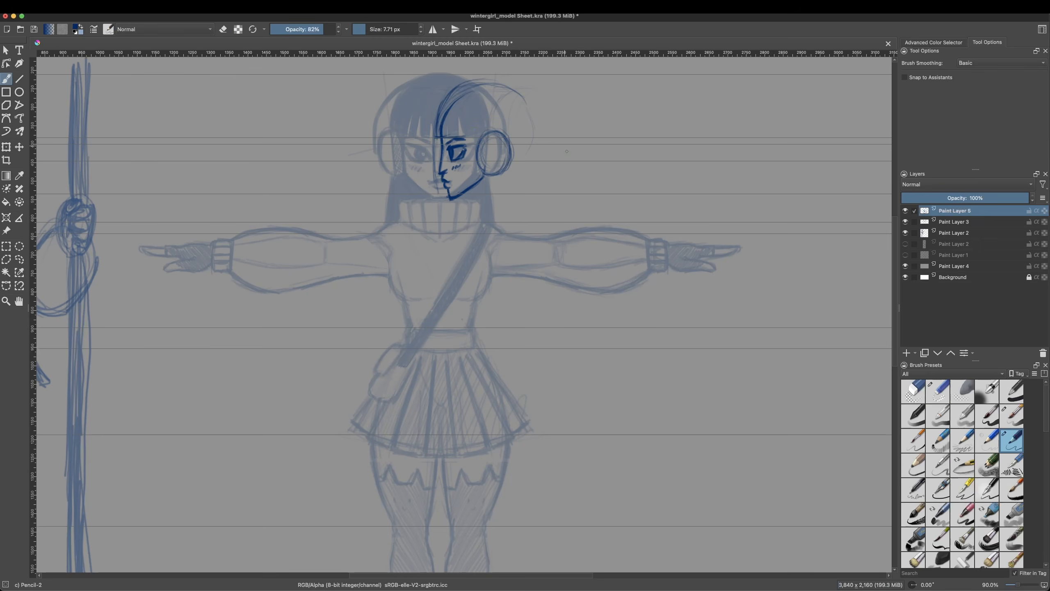
Step: Sketch the underside of the side-view jaw, the long hair behind the head, and the first strands of bangs
drag(463, 197, 478, 199)
drag(495, 84, 562, 237)
drag(513, 141, 486, 178)
drag(455, 112, 458, 139)
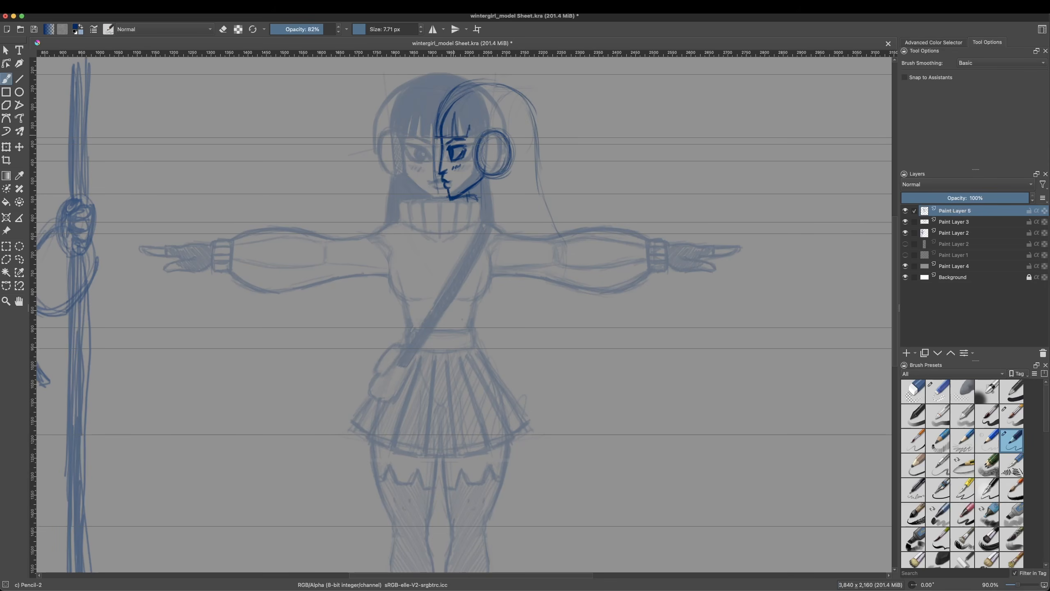
key(ctrl+z)
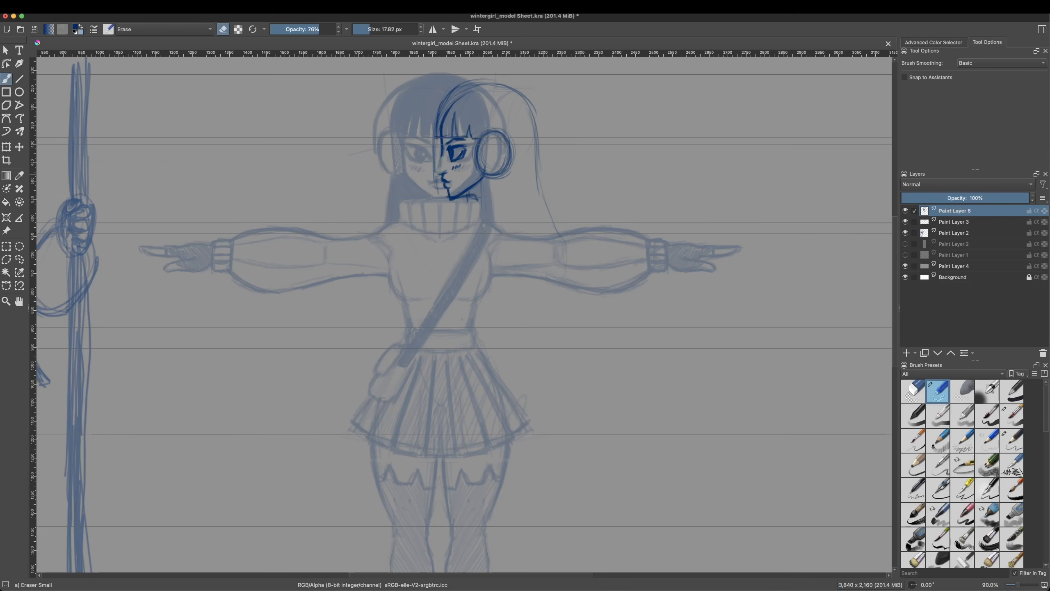
Step: Erase the stray forehead line and redraw the side-view crown as a higher curve running into the back hair
right_click(440, 134)
click(389, 118)
mouse_move(438, 135)
mouse_down()
mouse_move(442, 110)
mouse_move(435, 143)
mouse_move(483, 75)
mouse_move(539, 147)
mouse_up()
right_click(506, 143)
click(475, 101)
drag(443, 107, 545, 206)
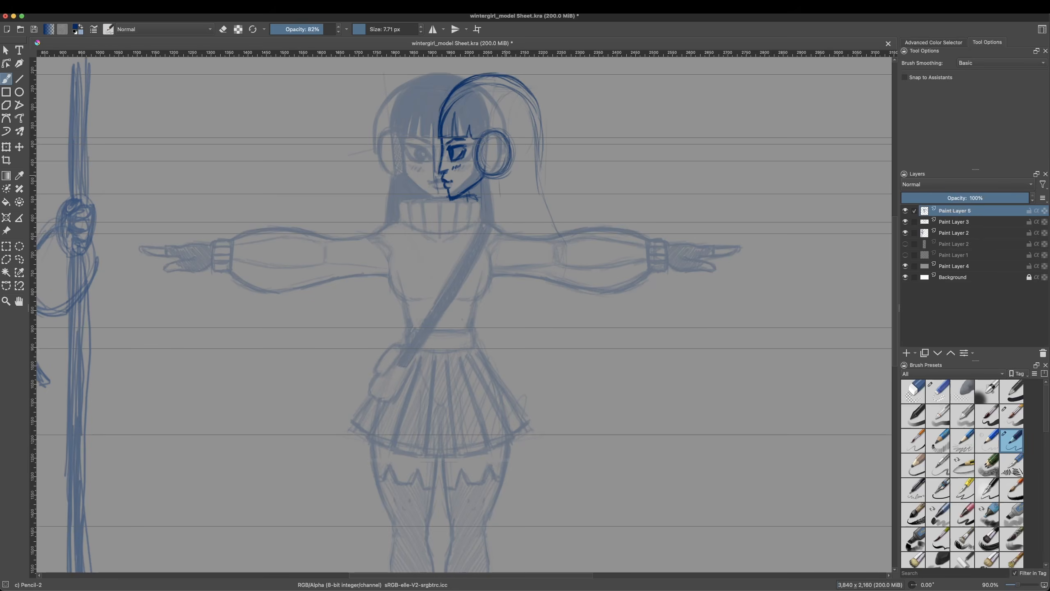
right_click(529, 143)
click(478, 120)
Step: Refine the side-view crown and back-of-head contour, erasing loose construction lines and redrawing the curve
mouse_move(452, 89)
mouse_down()
mouse_move(539, 108)
mouse_move(544, 203)
mouse_move(529, 161)
mouse_move(535, 119)
mouse_up()
right_click(462, 142)
click(430, 101)
drag(519, 86, 537, 184)
mouse_move(443, 113)
mouse_down()
mouse_move(518, 83)
mouse_move(536, 90)
mouse_up()
right_click(494, 143)
click(442, 127)
mouse_move(455, 90)
mouse_down()
mouse_move(513, 84)
mouse_move(530, 110)
mouse_move(475, 73)
mouse_up()
right_click(484, 144)
click(455, 102)
drag(439, 121, 483, 75)
mouse_move(449, 91)
mouse_down()
mouse_move(517, 87)
mouse_move(539, 109)
mouse_up()
Step: Clean up the top of the side-view head and redraw the front hairline with pointed bangs
key(slash)
drag(472, 128, 455, 114)
mouse_move(446, 125)
mouse_down()
mouse_move(475, 73)
mouse_move(509, 78)
mouse_up()
key(slash)
drag(442, 102, 512, 83)
mouse_move(452, 90)
mouse_down()
mouse_move(528, 87)
mouse_move(457, 78)
mouse_move(439, 108)
mouse_move(462, 83)
mouse_up()
key(slash)
Step: Erase the excess lines beneath the side-view jaw and redraw the jaw's lower edge
key(slash)
mouse_move(438, 111)
mouse_down()
mouse_move(509, 79)
mouse_move(444, 132)
mouse_up()
drag(460, 107, 453, 137)
mouse_move(457, 109)
mouse_down()
mouse_move(457, 132)
mouse_move(505, 207)
mouse_move(492, 180)
mouse_move(467, 196)
mouse_move(502, 204)
mouse_move(476, 186)
mouse_move(480, 200)
mouse_up()
right_click(480, 195)
click(477, 198)
key(slash)
right_click(493, 202)
click(490, 206)
right_click(500, 185)
key(slash)
key(ctrl+z)
key(slash)
key(slash)
drag(472, 193, 456, 198)
Step: Sketch the side-view back hair, neck, chest and upper back, with the bag strap crossing the shoulder
mouse_move(514, 82)
mouse_down()
mouse_move(539, 197)
mouse_move(532, 186)
mouse_up()
drag(529, 190, 536, 207)
drag(470, 229, 444, 256)
drag(463, 202, 468, 231)
mouse_move(468, 231)
mouse_down()
mouse_move(436, 269)
mouse_move(544, 239)
mouse_move(457, 248)
mouse_move(525, 265)
mouse_move(496, 269)
mouse_up()
drag(528, 191, 545, 290)
mouse_move(467, 230)
mouse_down()
mouse_move(437, 275)
mouse_move(455, 295)
mouse_up()
mouse_move(476, 229)
mouse_down()
mouse_move(436, 281)
mouse_move(525, 226)
mouse_move(544, 244)
mouse_up()
mouse_move(437, 279)
mouse_down()
mouse_move(541, 237)
mouse_move(545, 244)
mouse_move(498, 233)
mouse_move(540, 224)
mouse_up()
Step: Add the earmuff's headband and inner rings, the turtleneck collar, and the loose ends of the back hair
mouse_move(536, 171)
mouse_down()
mouse_move(572, 248)
mouse_move(494, 219)
mouse_move(542, 194)
mouse_up()
drag(488, 131, 487, 180)
mouse_move(475, 174)
mouse_down()
mouse_move(514, 137)
mouse_move(514, 146)
mouse_move(500, 162)
mouse_move(496, 78)
mouse_move(496, 154)
mouse_up()
drag(476, 117, 468, 137)
drag(491, 179, 528, 219)
drag(570, 245, 573, 263)
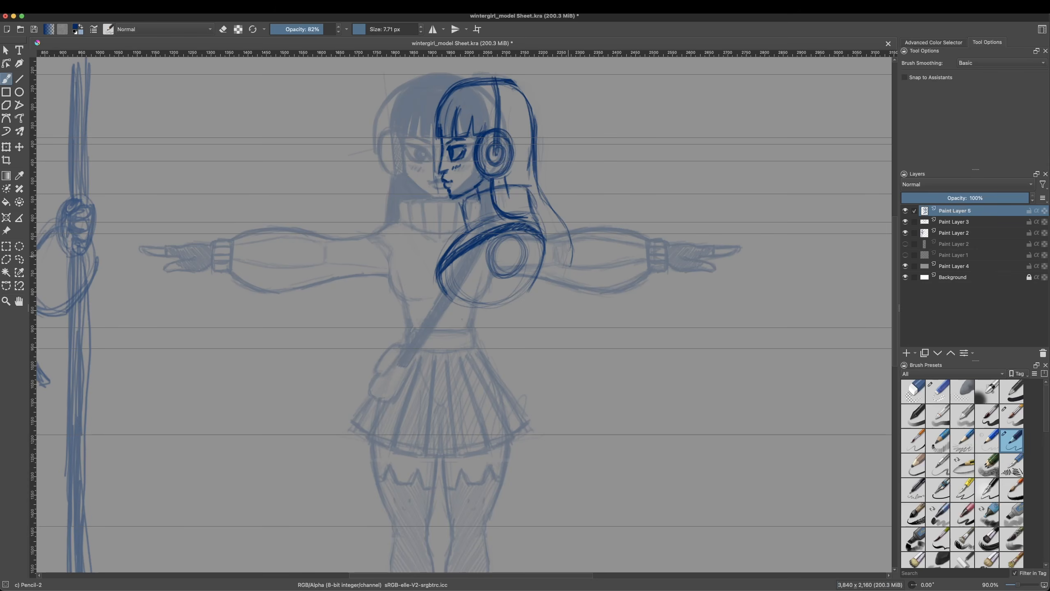
Step: Draw the side-view torso down to the waist, the waistband, and a rough rounded hip form
drag(534, 217, 519, 324)
mouse_move(454, 305)
mouse_down()
mouse_move(456, 329)
mouse_move(542, 237)
mouse_up()
drag(455, 328, 517, 329)
drag(475, 389, 495, 390)
drag(521, 331, 550, 392)
mouse_move(454, 345)
mouse_down()
mouse_move(475, 405)
mouse_move(536, 378)
mouse_up()
drag(519, 331, 533, 403)
drag(535, 234, 519, 305)
mouse_move(528, 211)
mouse_down()
mouse_move(520, 313)
mouse_move(541, 294)
mouse_up()
Step: Clean up the side-view collar and neck and strengthen the waistband lines
key(slash)
key(slash)
mouse_move(525, 190)
mouse_down()
mouse_move(525, 213)
mouse_move(526, 192)
mouse_up()
drag(463, 202, 467, 225)
mouse_move(455, 349)
mouse_down()
mouse_move(521, 342)
mouse_move(516, 324)
mouse_up()
Step: Draw the flared side-view skirt outline from the waistband down to a curved hem
key(space)
drag(535, 400, 531, 350)
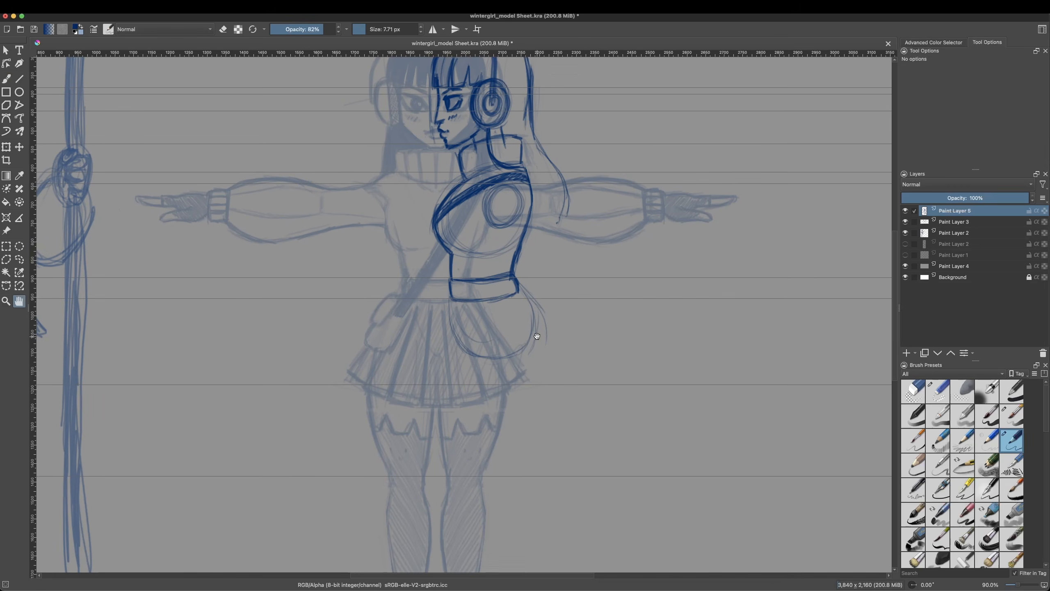
drag(518, 290, 571, 340)
mouse_move(450, 302)
mouse_down()
mouse_move(432, 407)
mouse_move(565, 364)
mouse_up()
drag(433, 400, 583, 350)
drag(519, 293, 573, 365)
mouse_move(457, 407)
mouse_down()
mouse_move(546, 395)
mouse_move(582, 351)
mouse_up()
drag(451, 300, 422, 383)
drag(446, 319, 418, 395)
drag(418, 387, 432, 393)
drag(516, 292, 576, 366)
drag(452, 306, 505, 362)
Step: Fade the front-view drawing on Paint Layer 3 further and return to Paint Layer 5
click(7, 301)
click(6, 79)
key(super+minus)
key(super+minus)
click(954, 222)
drag(913, 196, 924, 194)
key(Page_Up)
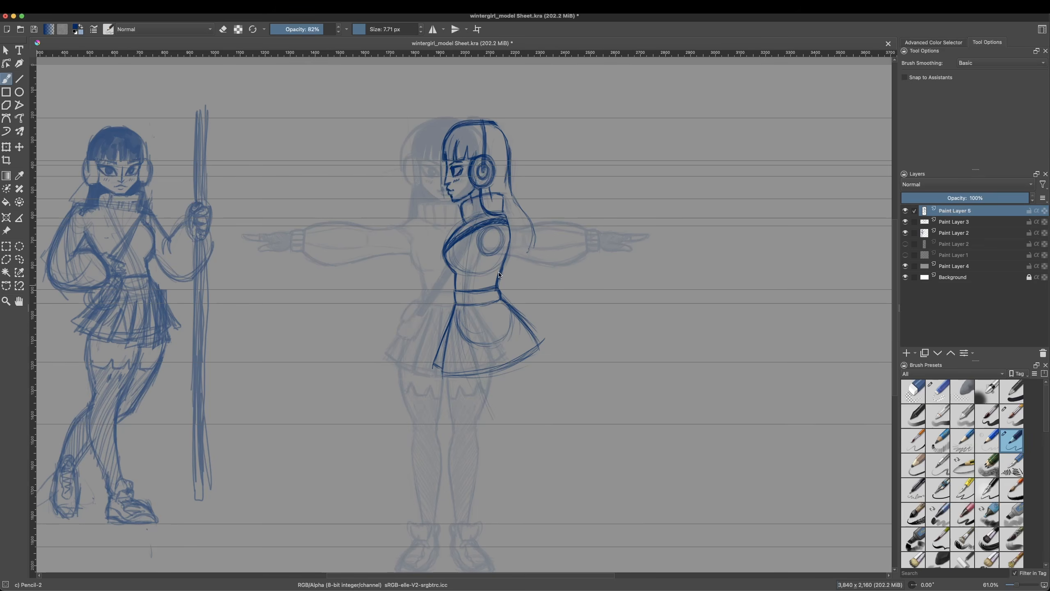
Step: Place a vertical guide through the centre of the side-view earmuff as a balance line for the figure
click(81, 6)
click(93, 143)
drag(33, 174, 484, 189)
click(938, 391)
click(124, 5)
mouse_move(81, 6)
click(94, 144)
Step: Erase the side-view shoulder circle and redraw it centred on the vertical guide
mouse_move(484, 235)
mouse_down()
mouse_move(492, 231)
mouse_move(491, 255)
mouse_move(498, 236)
mouse_up()
right_click(496, 242)
click(443, 207)
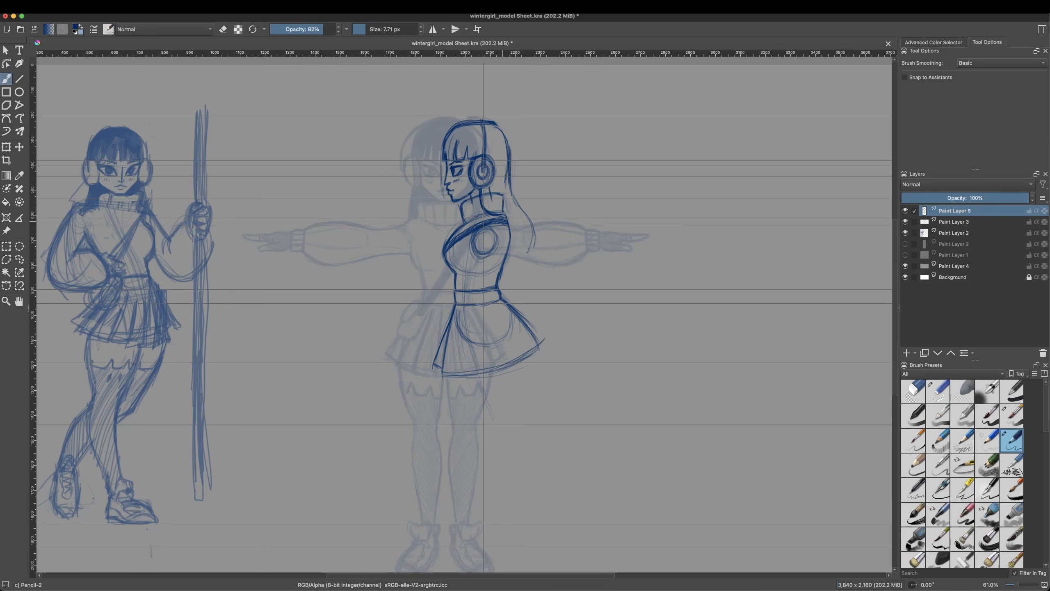
Step: Draw the side-view leg from skirt to ankle, with the jagged stocking top and the laced shoe
drag(457, 306, 462, 364)
drag(455, 318, 499, 550)
drag(501, 381, 502, 495)
drag(506, 351, 503, 386)
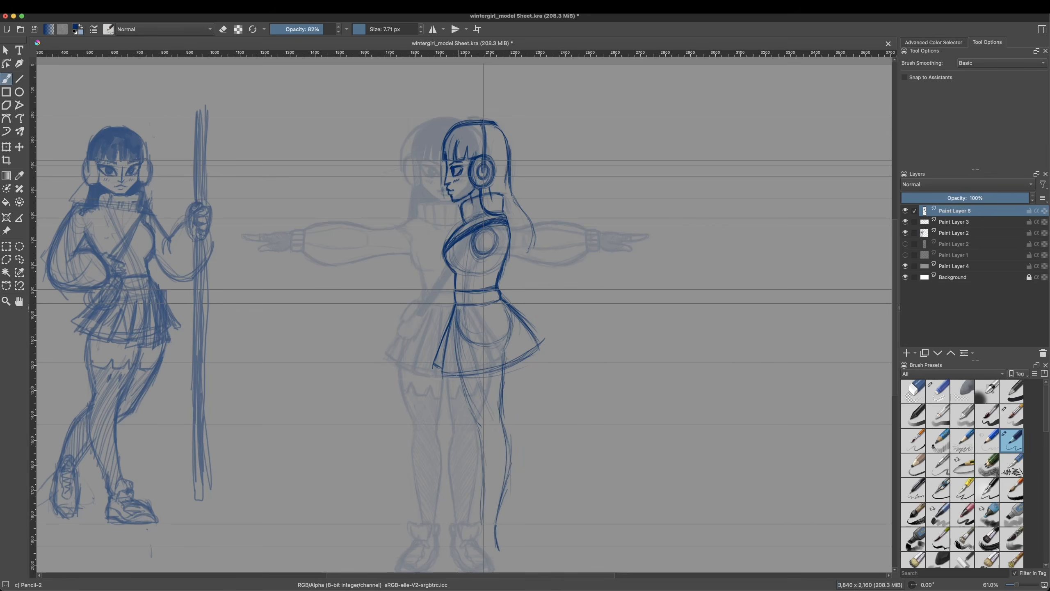
drag(410, 557, 498, 549)
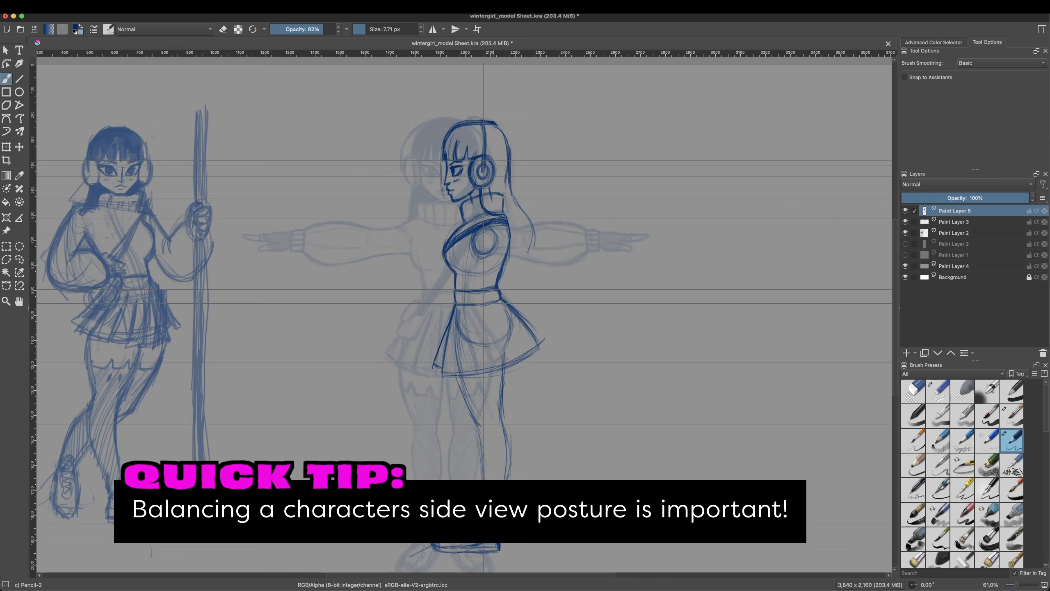
mouse_move(455, 378)
mouse_down()
mouse_move(479, 430)
mouse_move(481, 530)
mouse_up()
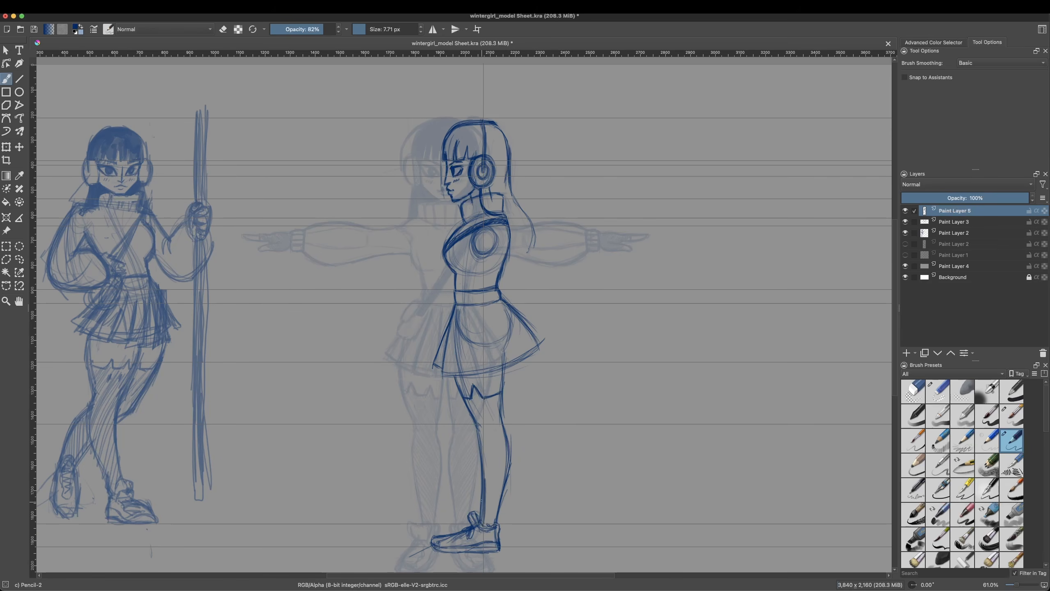
Step: Clean up the side-view shin line and shade the stocking with diagonal hatching down to the ankle
right_click(483, 472)
click(483, 417)
drag(482, 455, 482, 516)
right_click(493, 439)
drag(479, 434, 484, 523)
click(493, 385)
mouse_move(466, 402)
mouse_down()
mouse_move(496, 444)
mouse_move(500, 525)
mouse_up()
Step: Add pleats to the side-view skirt, then erase and redraw its rear edge with a narrower flare
mouse_move(463, 305)
mouse_down()
mouse_move(456, 376)
mouse_move(471, 375)
mouse_up()
drag(474, 331, 477, 378)
drag(484, 309, 494, 376)
mouse_move(513, 323)
mouse_down()
mouse_move(524, 354)
mouse_move(539, 346)
mouse_up()
right_click(523, 323)
click(523, 269)
right_click(527, 332)
click(527, 278)
drag(505, 304, 532, 345)
drag(532, 346, 524, 363)
drag(498, 311, 514, 367)
drag(500, 316, 525, 365)
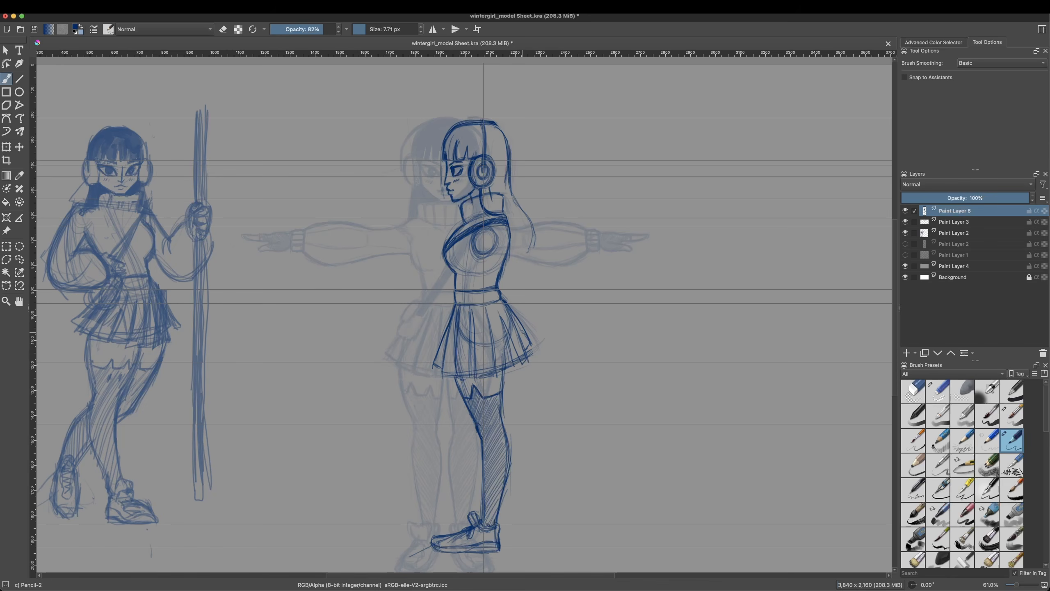
Step: Thicken the side-view back hair into long tapering locks and shade the hair from bangs to collar
drag(512, 184, 511, 266)
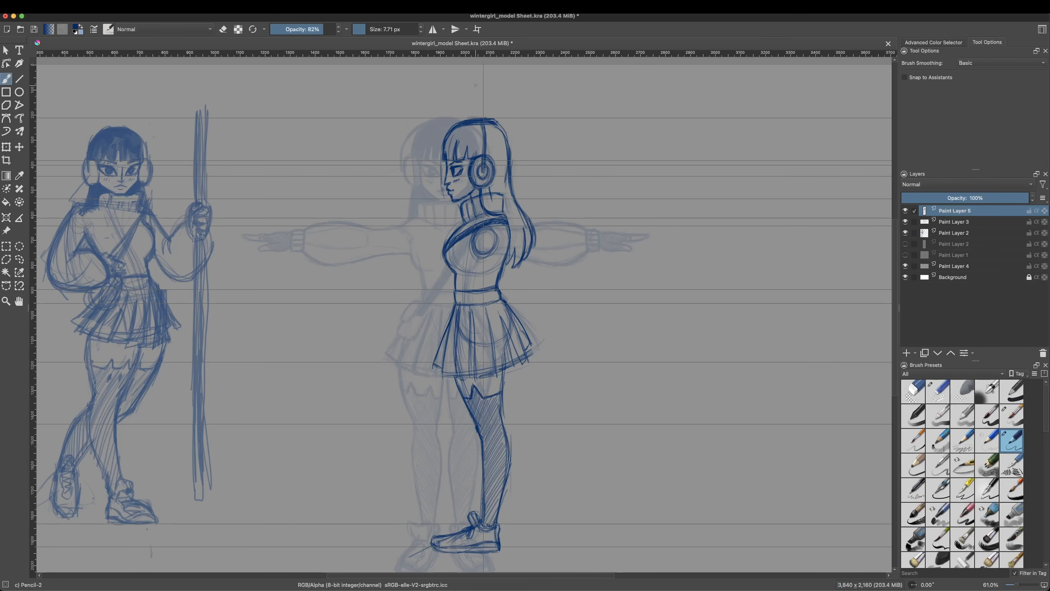
click(475, 85)
drag(479, 192, 490, 209)
drag(498, 159, 513, 260)
mouse_move(514, 215)
mouse_down()
mouse_move(518, 231)
mouse_move(521, 194)
mouse_up()
drag(507, 147, 501, 209)
drag(489, 124, 496, 161)
drag(502, 127, 508, 150)
drag(452, 132, 449, 159)
mouse_move(462, 127)
mouse_down()
mouse_move(465, 163)
mouse_move(480, 128)
mouse_move(483, 160)
mouse_up()
right_click(497, 144)
click(465, 104)
Step: Move the finished side-view figure horizontally clear of the front view, beside its outstretched hand
click(6, 50)
click(519, 352)
click(519, 351)
key(t)
mouse_move(520, 351)
mouse_down()
mouse_move(576, 350)
mouse_move(533, 346)
mouse_move(566, 338)
mouse_move(544, 343)
mouse_move(661, 344)
mouse_move(525, 349)
mouse_up()
Step: Restore the front-view drawing on Paint Layer 3 to full opacity and return to Paint Layer 5
click(953, 221)
drag(938, 198, 1027, 198)
click(954, 210)
Step: Erase the stray lines in front of the side-view face with the small eraser
right_click(357, 238)
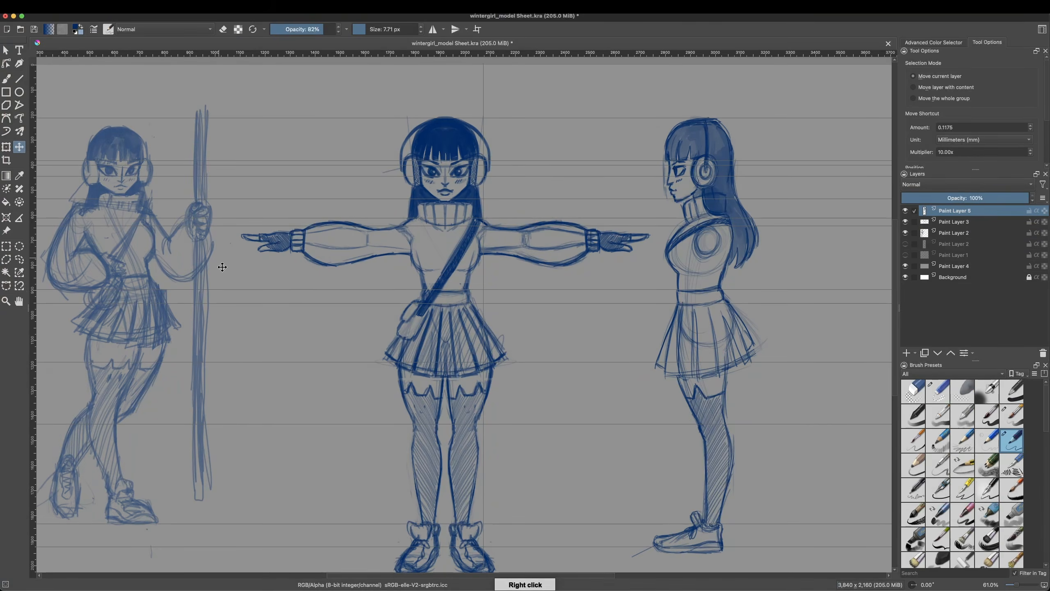
click(6, 79)
right_click(703, 227)
click(664, 197)
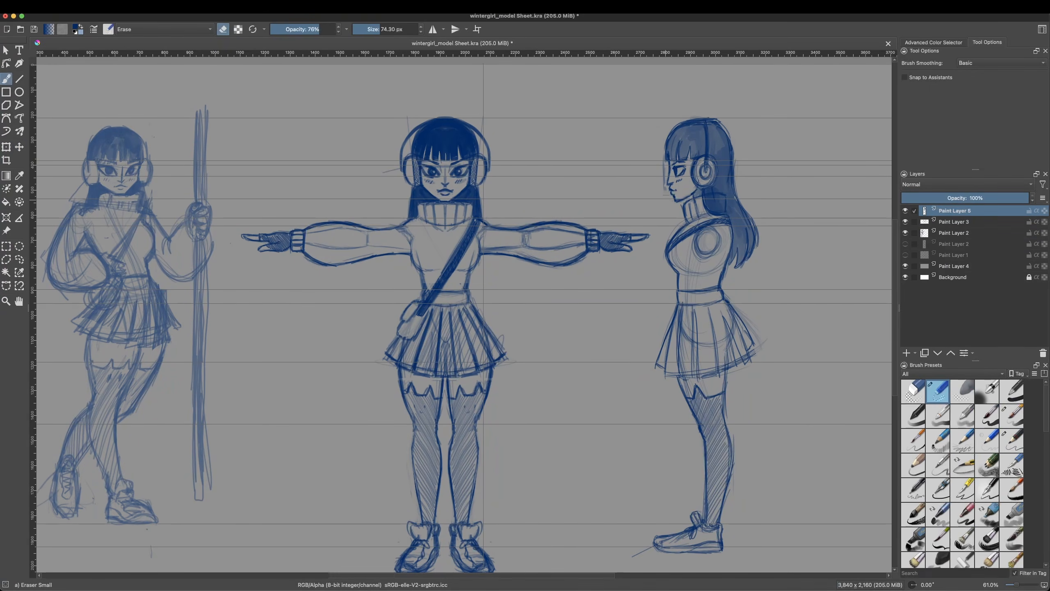
right_click(696, 171)
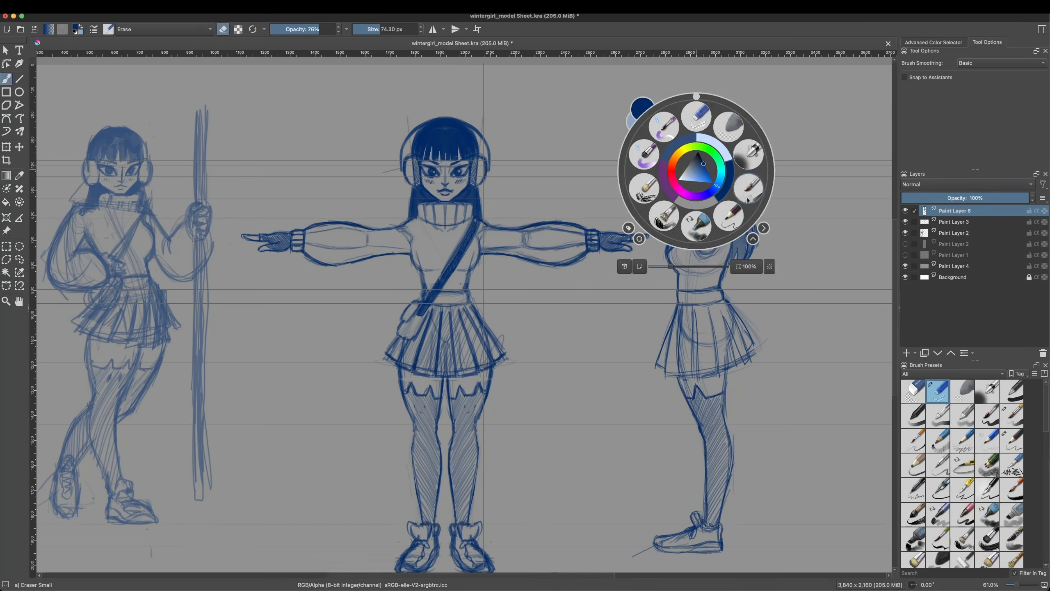
click(663, 126)
right_click(719, 162)
drag(703, 252, 713, 251)
click(19, 300)
drag(565, 104, 166, 362)
right_click(167, 193)
click(127, 162)
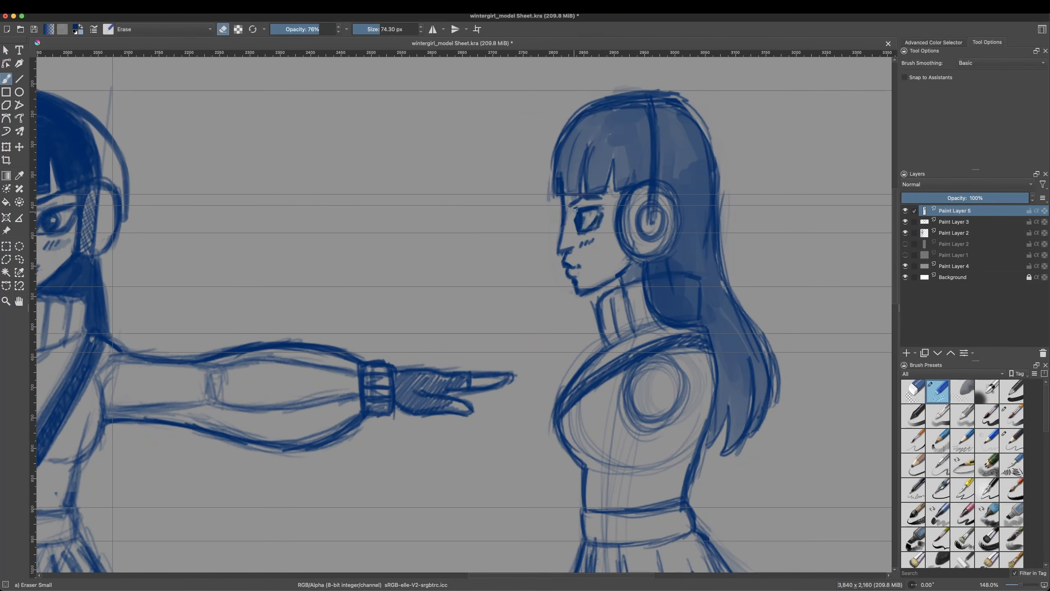
Step: Alternate the pencil and small eraser to redraw the side-view eye, forehead and nose bridge
key(slash)
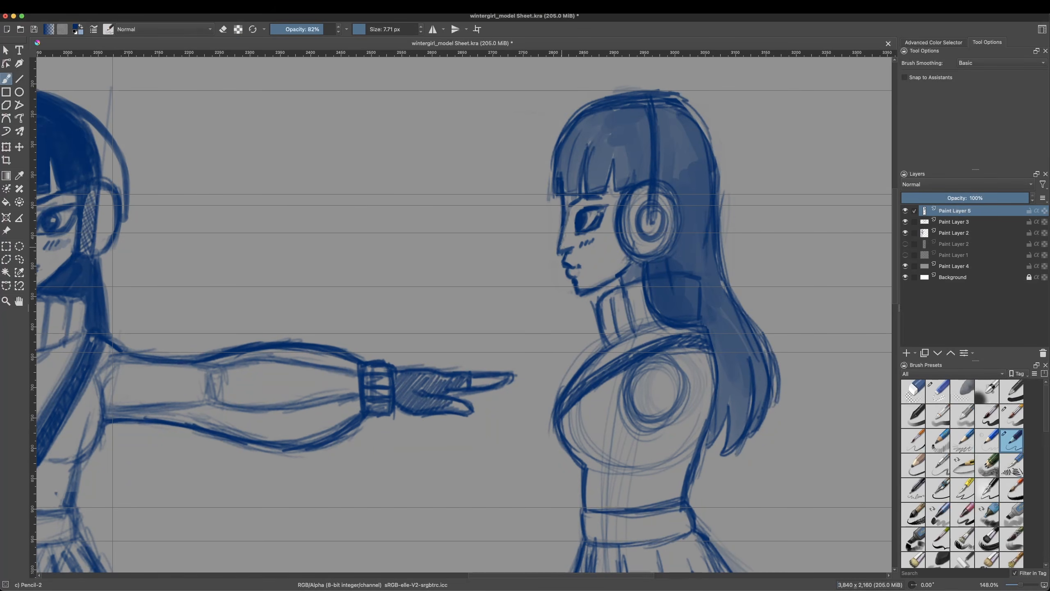
right_click(574, 219)
click(573, 170)
drag(560, 206, 558, 238)
right_click(574, 216)
click(606, 261)
right_click(572, 207)
click(572, 153)
drag(558, 238, 559, 253)
right_click(574, 228)
click(606, 271)
right_click(577, 232)
click(577, 177)
right_click(570, 223)
click(606, 267)
right_click(566, 238)
click(566, 183)
drag(567, 208, 560, 246)
right_click(569, 232)
click(601, 276)
Step: Reinforce the side-view bangs and crown outline with curved pencil strokes
drag(564, 190, 615, 122)
drag(565, 171, 614, 117)
mouse_move(562, 177)
mouse_down()
mouse_move(648, 124)
mouse_move(672, 227)
mouse_move(644, 126)
mouse_up()
mouse_move(570, 214)
mouse_down()
mouse_move(559, 250)
mouse_move(614, 265)
mouse_up()
Step: Hide the canvas guides and frame the front-view and side-view heads together
click(6, 300)
click(6, 79)
right_click(491, 273)
drag(565, 368, 525, 368)
click(525, 405)
click(102, 6)
mouse_move(78, 7)
click(136, 135)
click(6, 301)
drag(464, 278, 484, 314)
ctrl+click(421, 334)
ctrl+click(422, 334)
ctrl+click(428, 333)
ctrl+click(428, 333)
ctrl+click(428, 333)
click(511, 269)
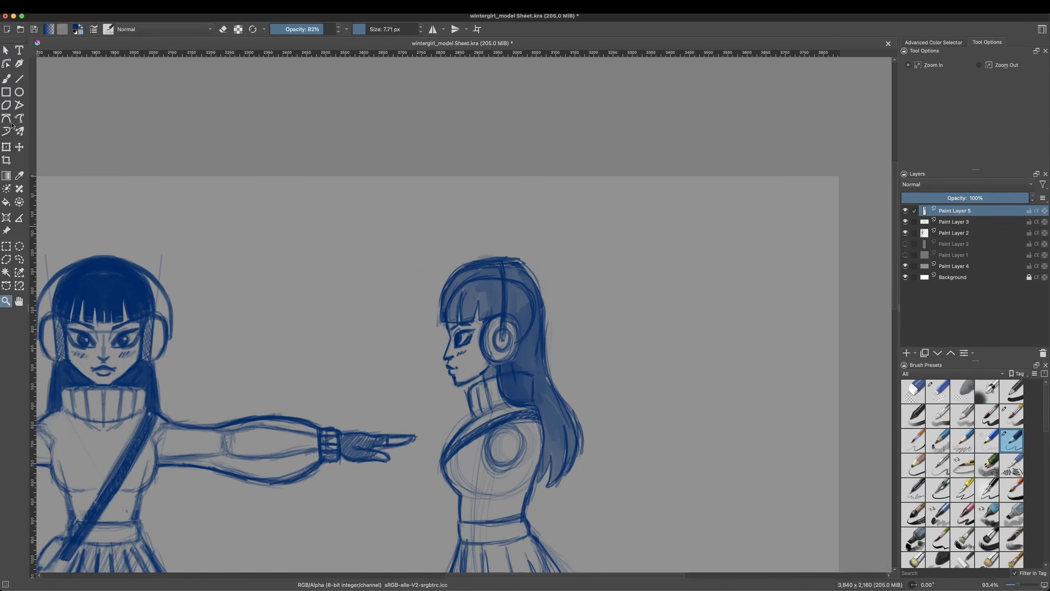
Step: Set the small eraser to 19.15 px and erase the brow and upper eye of the side view
click(6, 79)
right_click(494, 284)
click(429, 287)
click(370, 30)
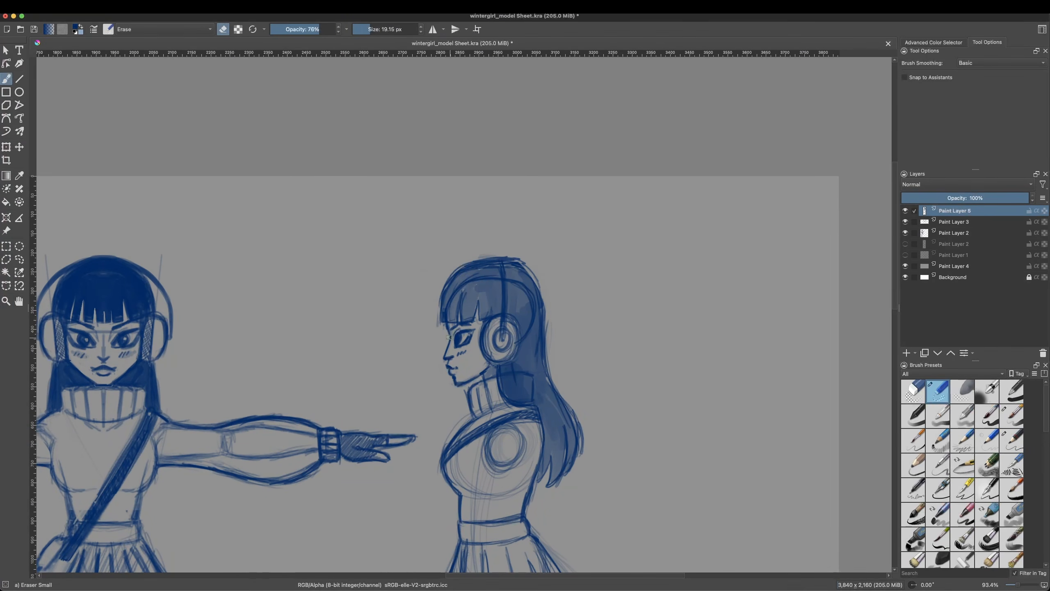
drag(453, 333, 472, 330)
Step: Show the guides again and redraw the side-view eye with Pencil-2, level with the front-view eyes
click(75, 6)
click(99, 133)
key(slash)
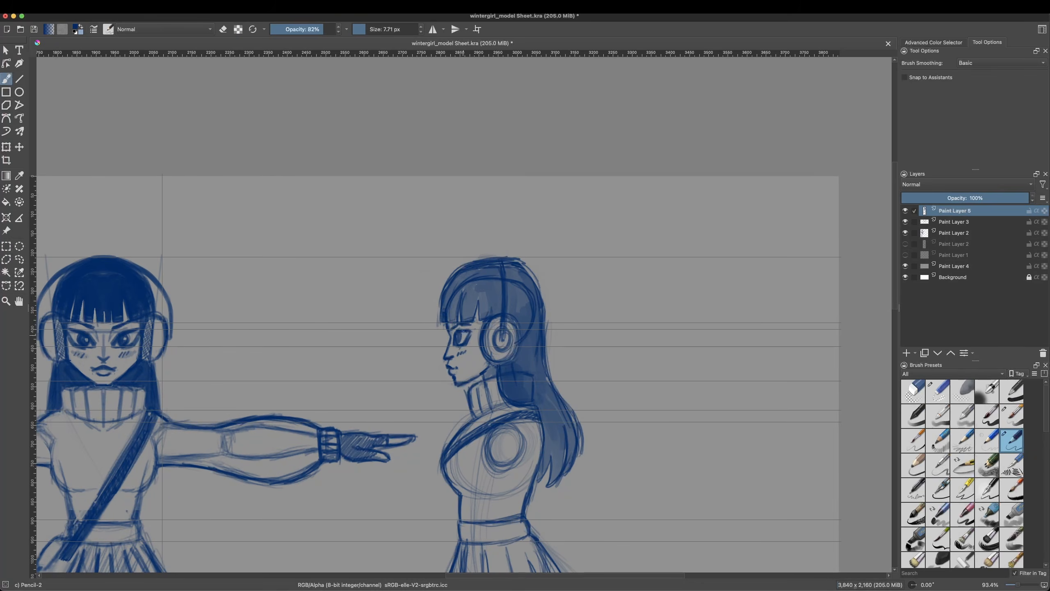
Step: Trim the bangs' edge and the top outline of the side-view hair with the small eraser
key(slash)
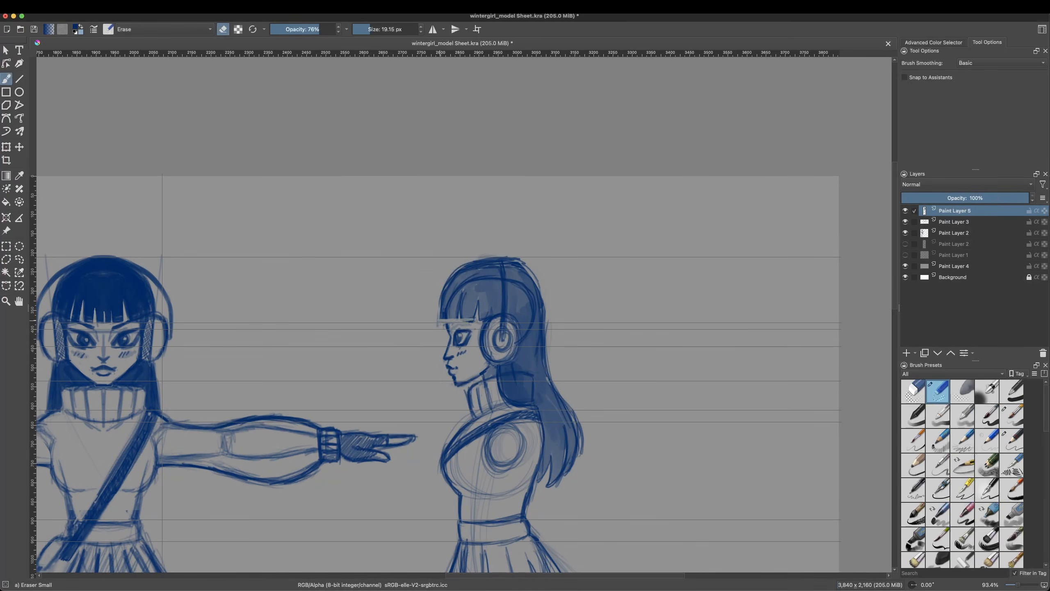
mouse_move(437, 327)
mouse_down()
mouse_move(508, 259)
mouse_move(524, 268)
mouse_up()
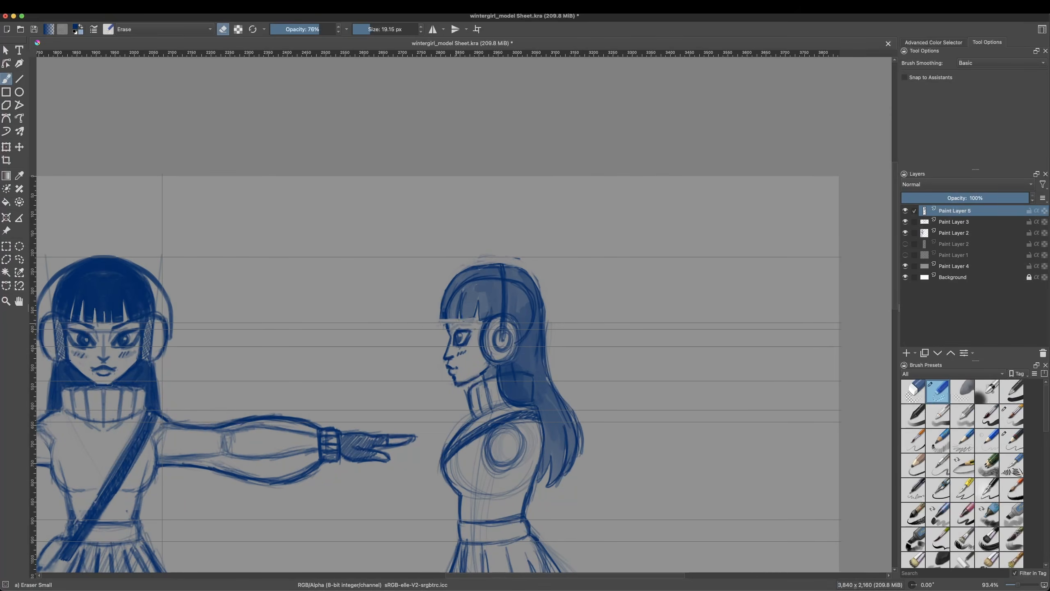
key(slash)
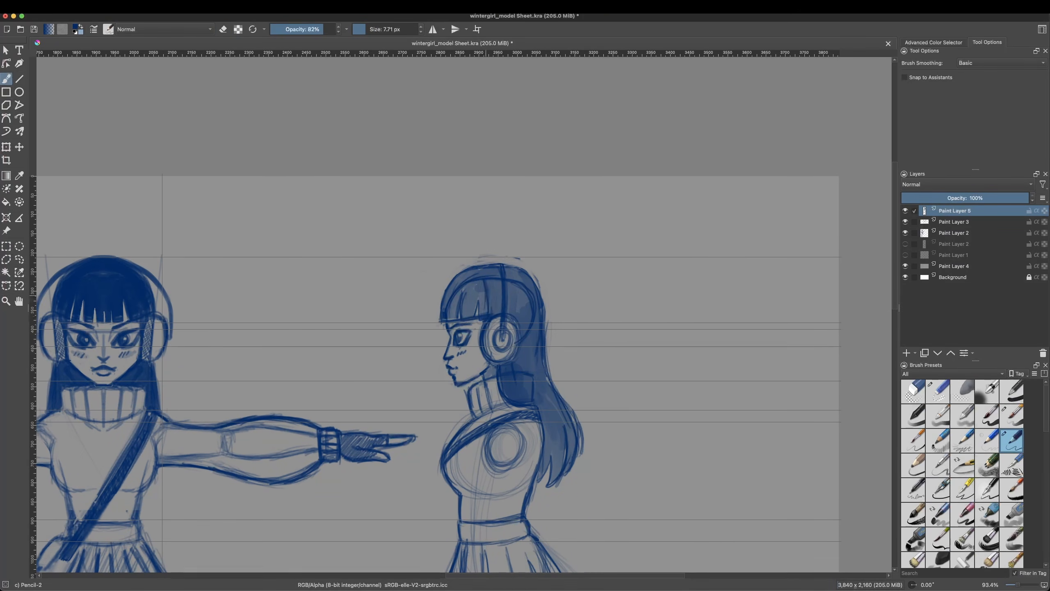
key(slash)
Step: Fill the side-view hair with solid dark blue using Basic-5 Size Opacity at 40 px, and hide the guides
mouse_move(473, 294)
mouse_down()
mouse_move(501, 264)
mouse_move(519, 366)
mouse_move(537, 340)
mouse_move(507, 389)
mouse_move(536, 341)
mouse_move(568, 417)
mouse_up()
right_click(530, 368)
drag(519, 461, 505, 462)
click(626, 343)
click(75, 7)
click(99, 134)
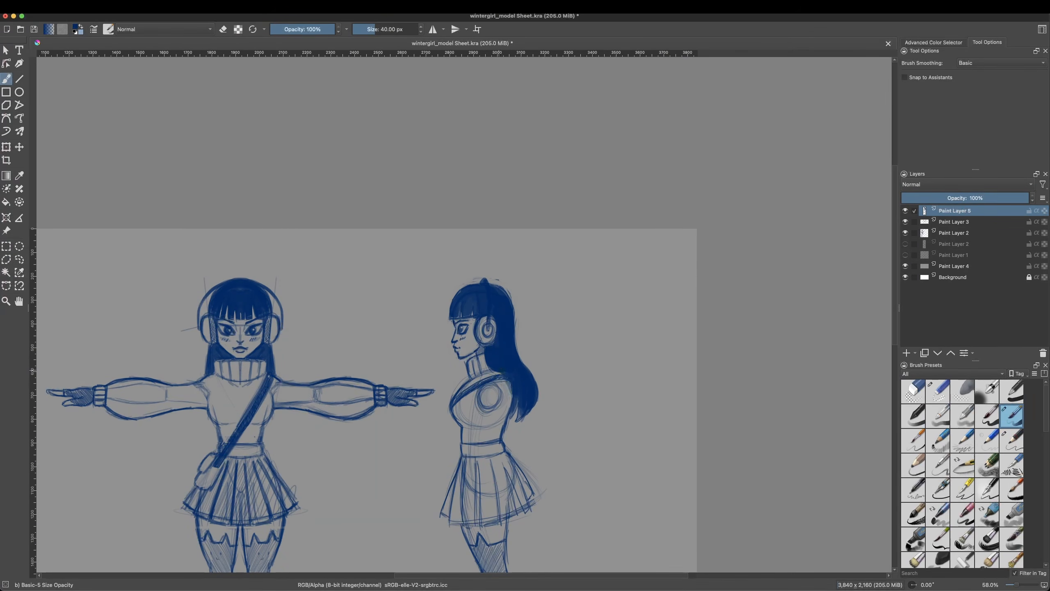
drag(502, 413, 505, 386)
right_click(507, 380)
click(459, 363)
Step: Fade out the side-view eye with the small eraser at 19.15 px and 76% opacity
click(6, 301)
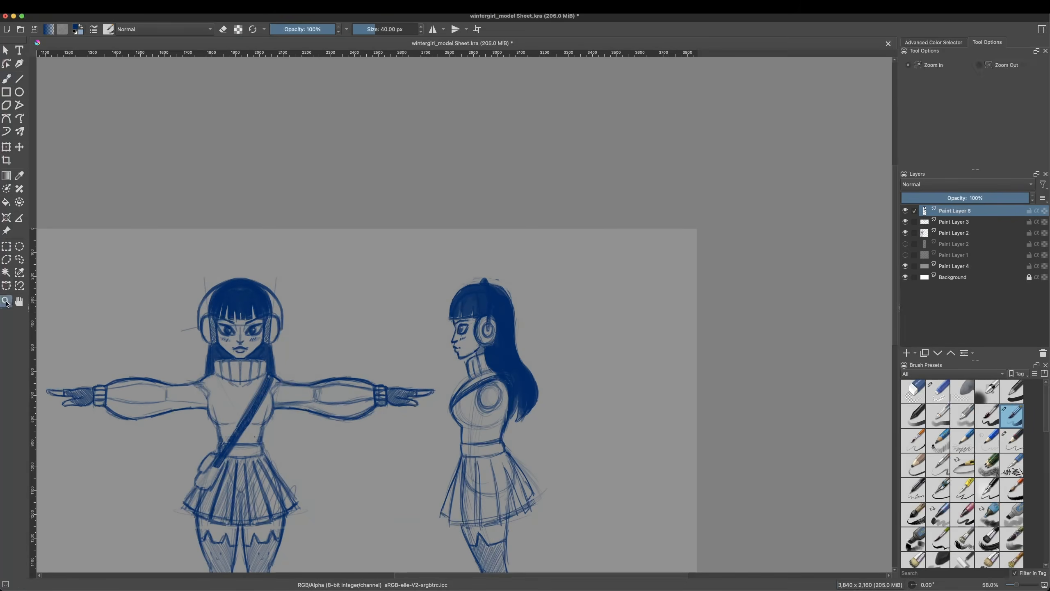
click(466, 336)
click(466, 337)
click(466, 337)
click(5, 79)
right_click(457, 309)
click(363, 29)
click(319, 28)
drag(318, 28, 318, 28)
click(408, 224)
mouse_move(458, 307)
mouse_down()
mouse_move(451, 314)
mouse_move(474, 305)
mouse_move(450, 320)
mouse_up()
right_click(472, 312)
click(501, 273)
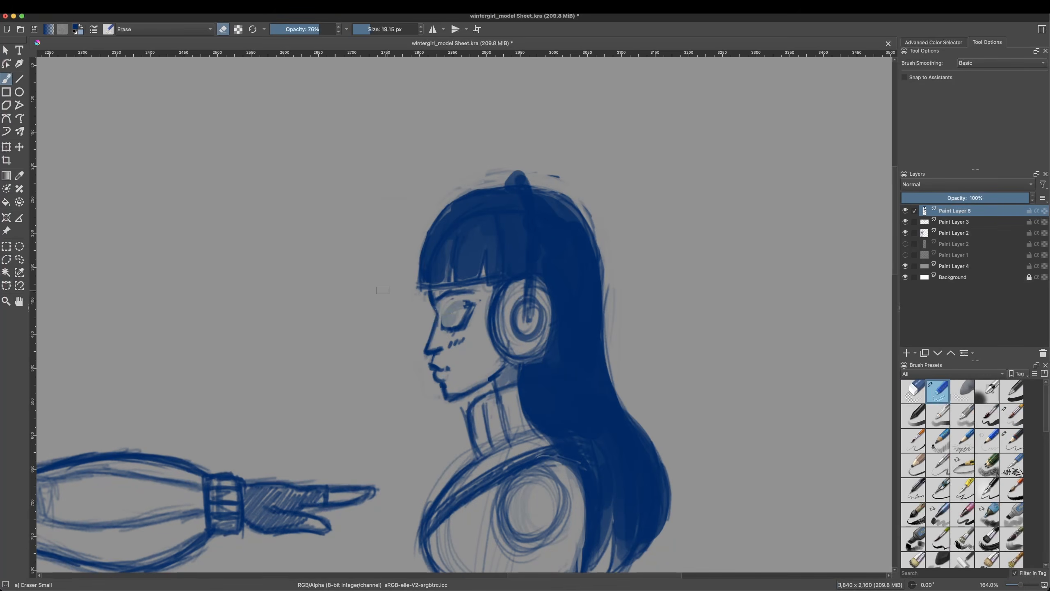
Step: Redraw the side-view eye and brow with Pencil-2, touching up the surrounding lines with the eraser
right_click(477, 316)
drag(477, 411, 463, 412)
click(527, 253)
right_click(467, 317)
click(519, 336)
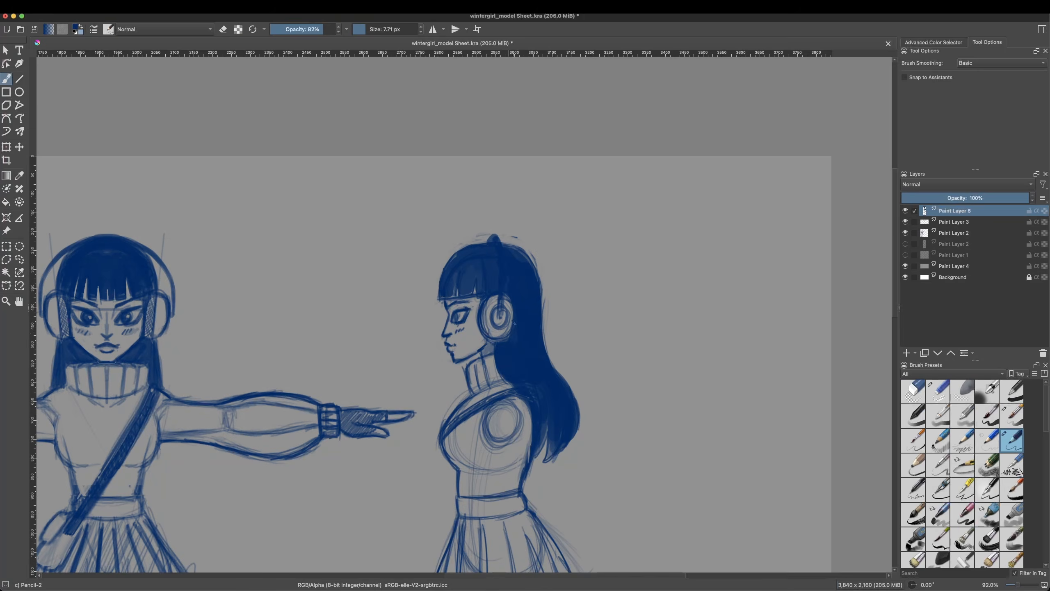
key(/)
right_click(485, 330)
click(535, 349)
key(/)
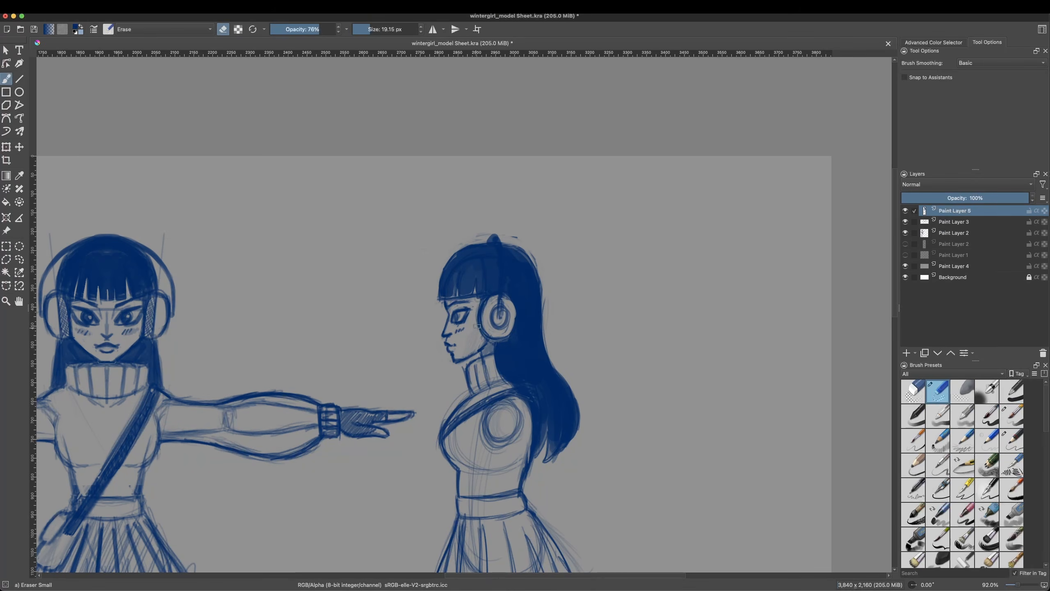
Step: Liquify the side-view figure on Paint Layer 5, nudging the face, torso, skirt and foot
click(6, 301)
right_click(581, 408)
right_click(541, 436)
click(6, 147)
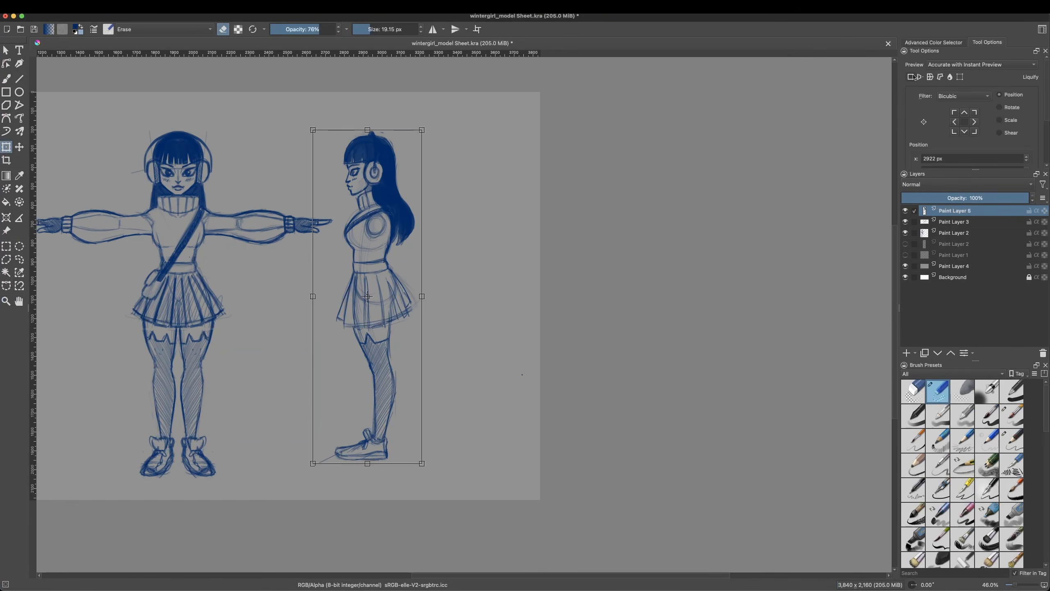
click(950, 78)
mouse_move(369, 162)
mouse_down()
mouse_move(355, 158)
mouse_move(350, 180)
mouse_move(358, 178)
mouse_up()
drag(1002, 108, 1004, 108)
mouse_move(384, 277)
mouse_down()
mouse_move(370, 265)
mouse_move(381, 269)
mouse_up()
drag(335, 305, 351, 329)
drag(368, 446, 362, 443)
Step: Undo the last three warps and reshape the front of the side-view skirt with Liquify
key(super+z)
key(super+z)
key(super+z)
key(super+z)
drag(338, 340, 350, 329)
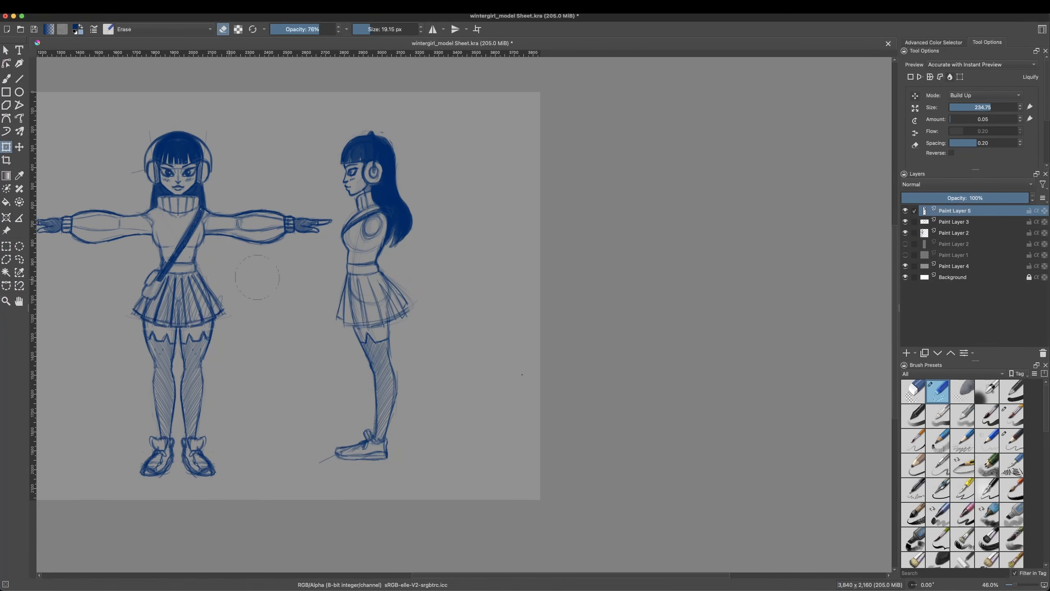
Step: Liquify the side-view face up close, adjusting the nose area and lifting the chin
click(7, 299)
drag(318, 106, 424, 235)
click(6, 147)
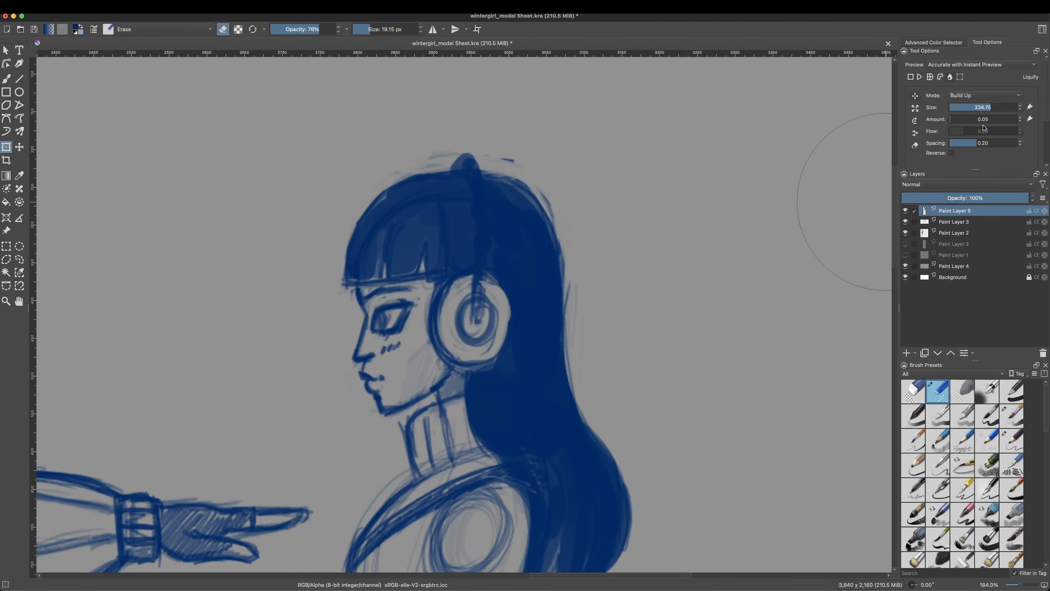
mouse_move(372, 322)
mouse_down()
mouse_move(356, 308)
mouse_move(365, 286)
mouse_move(377, 331)
mouse_up()
click(988, 107)
mouse_move(375, 392)
mouse_down()
mouse_move(366, 373)
mouse_move(386, 401)
mouse_move(397, 377)
mouse_move(389, 409)
mouse_move(386, 375)
mouse_up()
Step: Redraw the side-view jawline from the chin toward the neck with Pencil-2
click(6, 301)
right_click(417, 362)
right_click(416, 362)
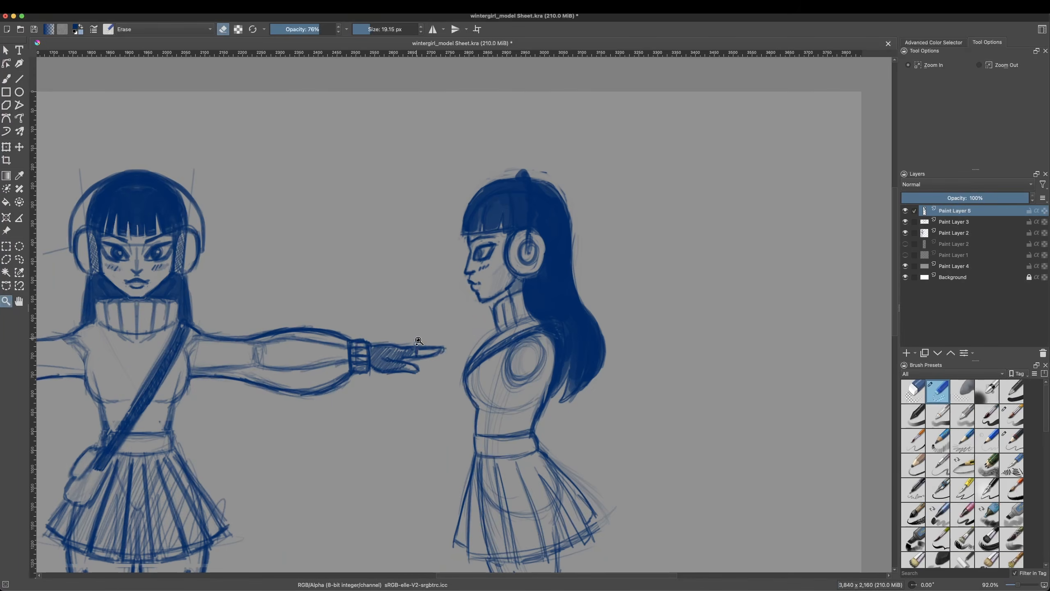
click(490, 288)
key(b)
right_click(516, 281)
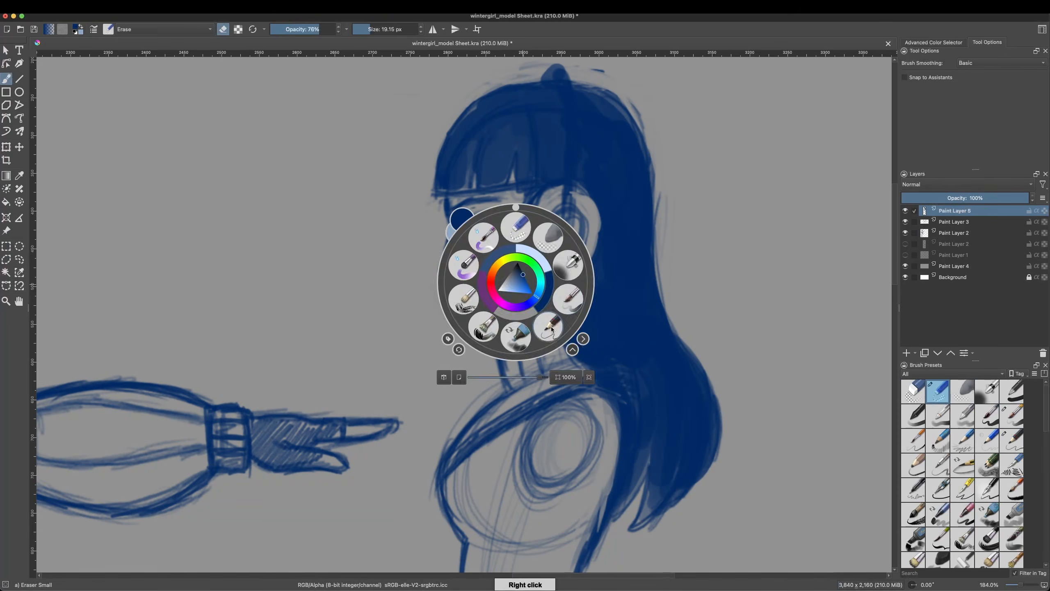
click(550, 327)
drag(462, 329, 500, 319)
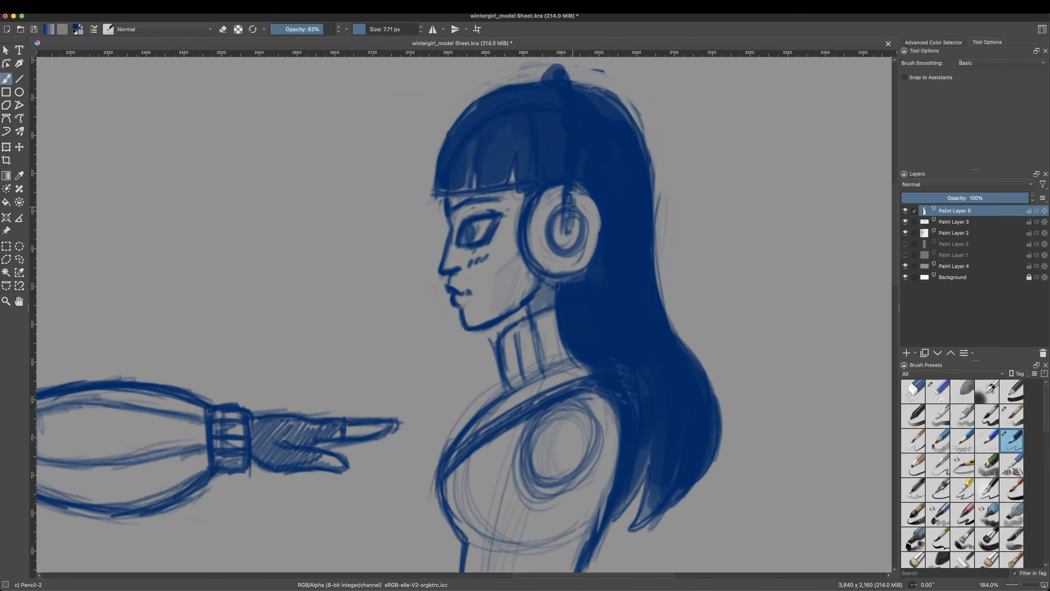
right_click(531, 255)
Step: Resize the Liquify brush and warp the side-view eye, cheek and jaw into shape
click(6, 147)
click(950, 77)
click(975, 107)
click(982, 107)
mouse_move(458, 235)
mouse_down()
mouse_move(476, 238)
mouse_move(466, 253)
mouse_up()
drag(476, 309, 494, 296)
drag(462, 236, 472, 234)
Step: Liquify the side-view hair, flattening the front of the crown and pulling the back edge inward
mouse_move(469, 159)
mouse_down()
mouse_move(460, 145)
mouse_move(471, 109)
mouse_move(553, 92)
mouse_up()
drag(633, 124, 657, 316)
drag(645, 240, 632, 133)
mouse_move(456, 96)
mouse_down()
mouse_move(525, 87)
mouse_move(508, 103)
mouse_up()
mouse_move(588, 92)
mouse_down()
mouse_move(646, 145)
mouse_move(643, 207)
mouse_up()
mouse_move(464, 236)
mouse_down()
mouse_move(460, 199)
mouse_move(432, 207)
mouse_move(454, 201)
mouse_move(454, 213)
mouse_up()
Step: Round off the front corner of the side-view bangs and crown with the small eraser
right_click(456, 188)
click(484, 273)
key(slash)
drag(428, 148, 433, 187)
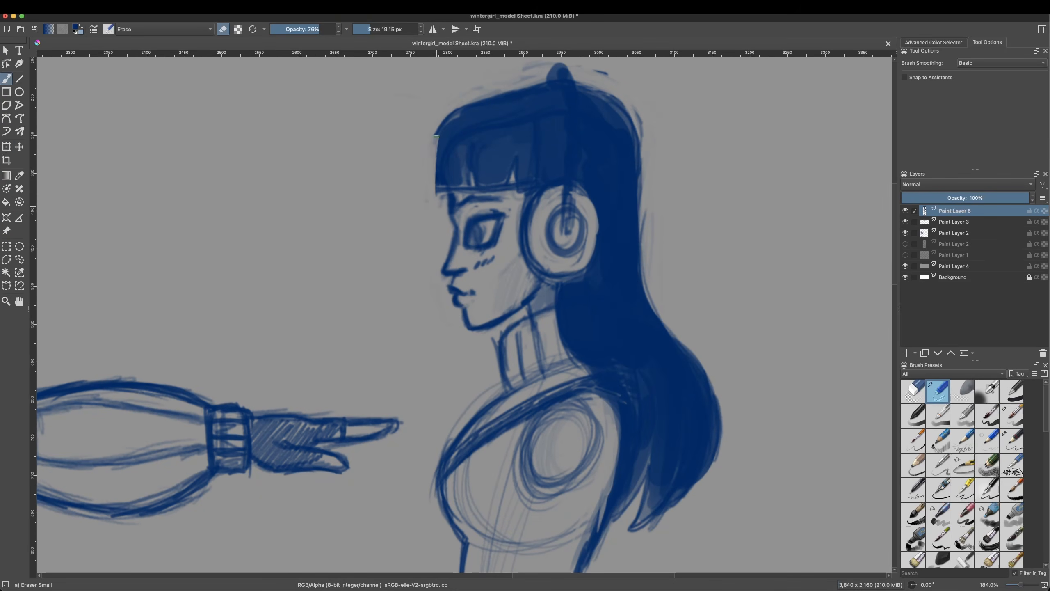
drag(508, 86, 459, 100)
Step: Paint a rounded front contour on the side-view bangs and crown with Basic-5 Size Opacity
right_click(467, 144)
click(434, 102)
click(377, 29)
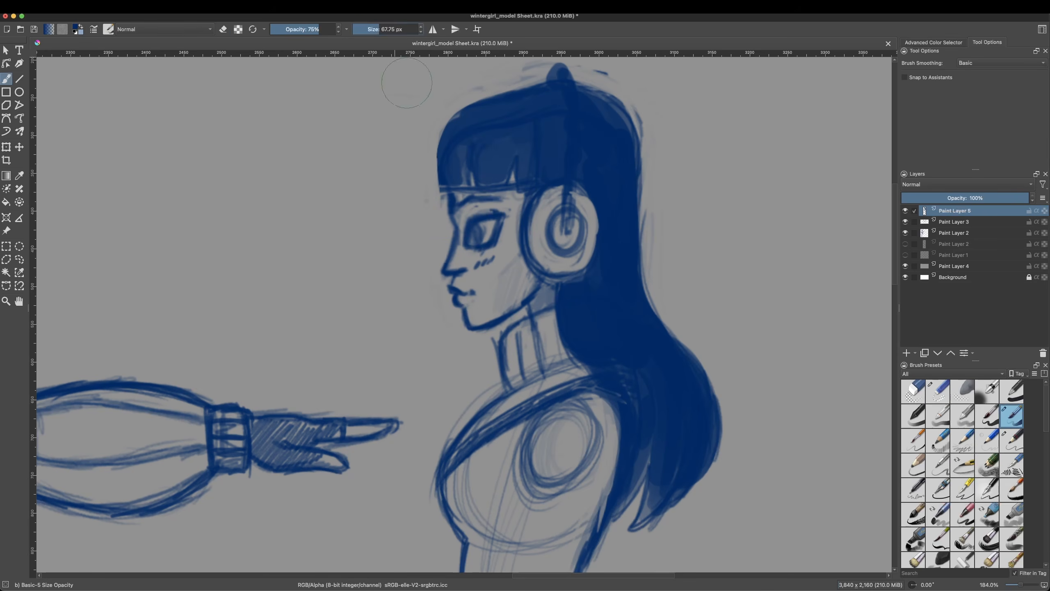
mouse_move(437, 187)
mouse_down()
mouse_move(435, 149)
mouse_move(549, 84)
mouse_up()
drag(442, 120, 548, 83)
Step: Show the guides across the side-view head and the front view
key(z)
ctrl+click(537, 198)
ctrl+click(524, 244)
ctrl+click(408, 382)
click(444, 314)
click(444, 314)
click(59, 6)
mouse_move(73, 6)
click(99, 149)
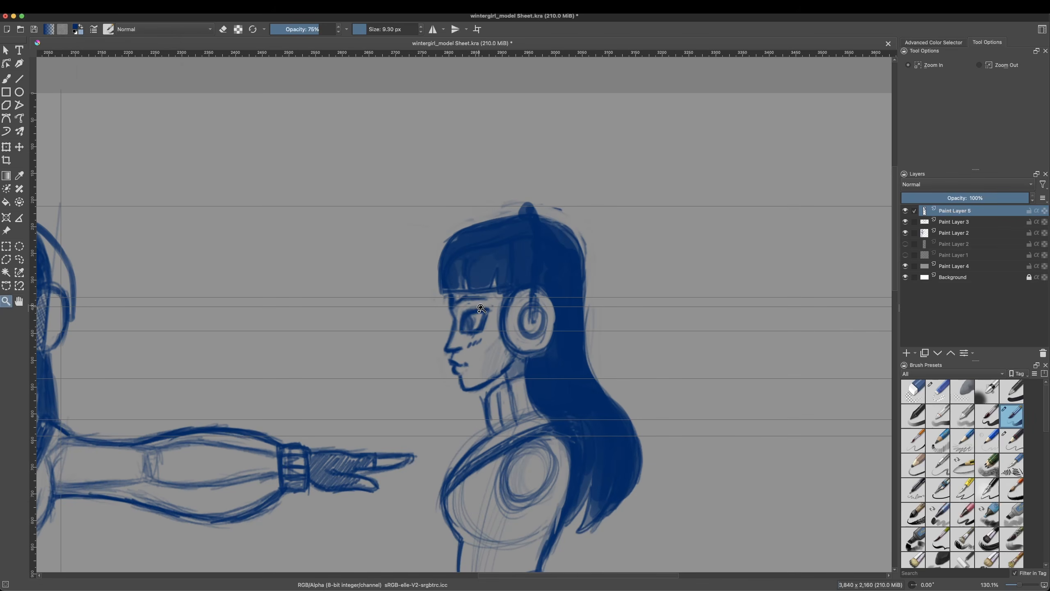
Step: Erase and redraw the brow area above the side-view eye, finishing with Pencil-2
click(6, 79)
right_click(465, 305)
click(449, 253)
drag(460, 300, 490, 298)
right_click(481, 317)
click(430, 308)
click(19, 301)
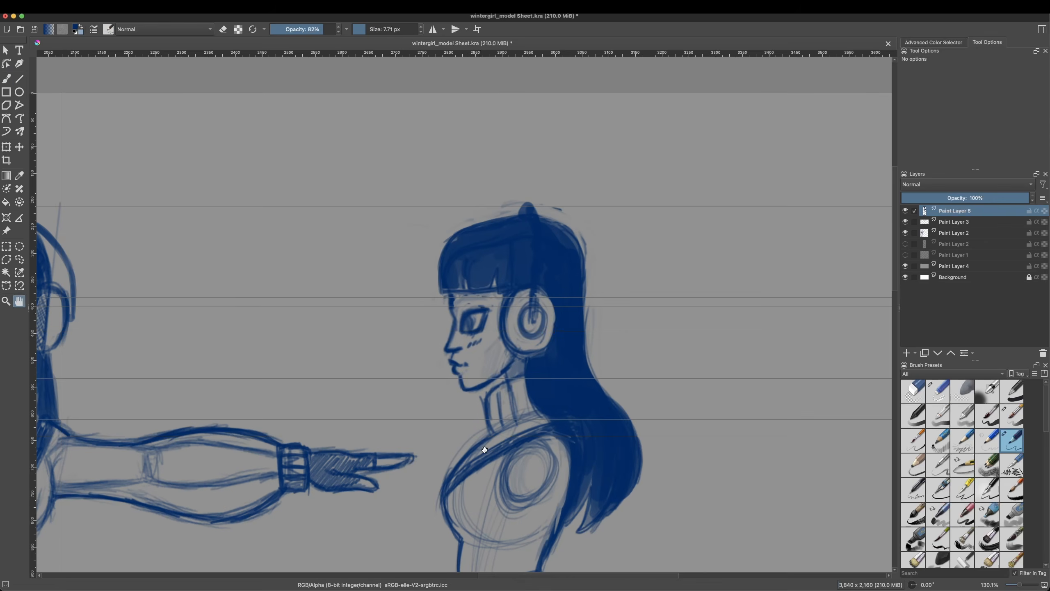
drag(223, 354, 337, 355)
key(b)
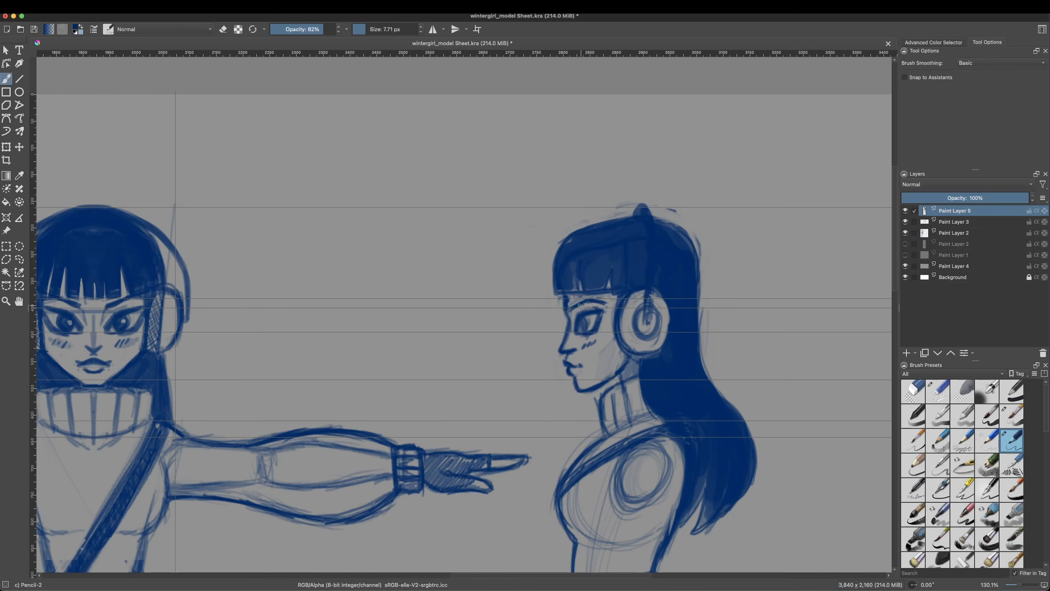
Step: Clean up the side-view forehead and jawline with the small eraser and redraw both contours with Pencil-2
right_click(572, 314)
click(556, 263)
drag(566, 315, 566, 299)
right_click(613, 221)
click(561, 210)
right_click(604, 375)
drag(576, 387, 628, 362)
click(588, 324)
right_click(621, 368)
click(570, 358)
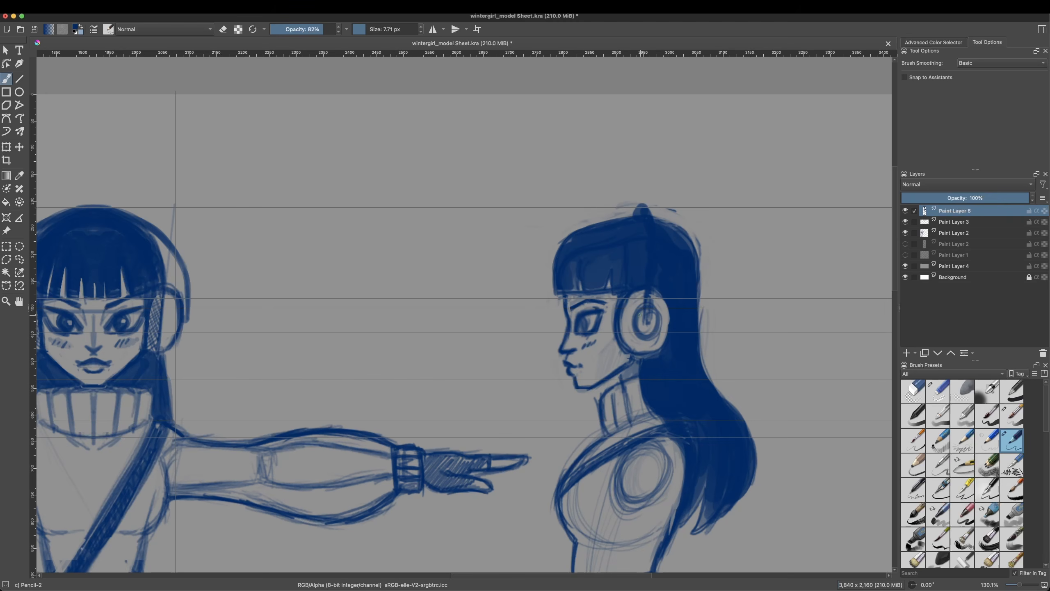
Step: Select the side-view head, shift it slightly toward the back and rotate it slightly clockwise
key(l)
drag(638, 368, 620, 379)
right_click(603, 381)
mouse_move(635, 483)
click(738, 483)
drag(635, 309, 650, 308)
drag(771, 265, 771, 268)
mouse_move(695, 289)
mouse_down()
mouse_move(678, 275)
mouse_move(692, 285)
mouse_up()
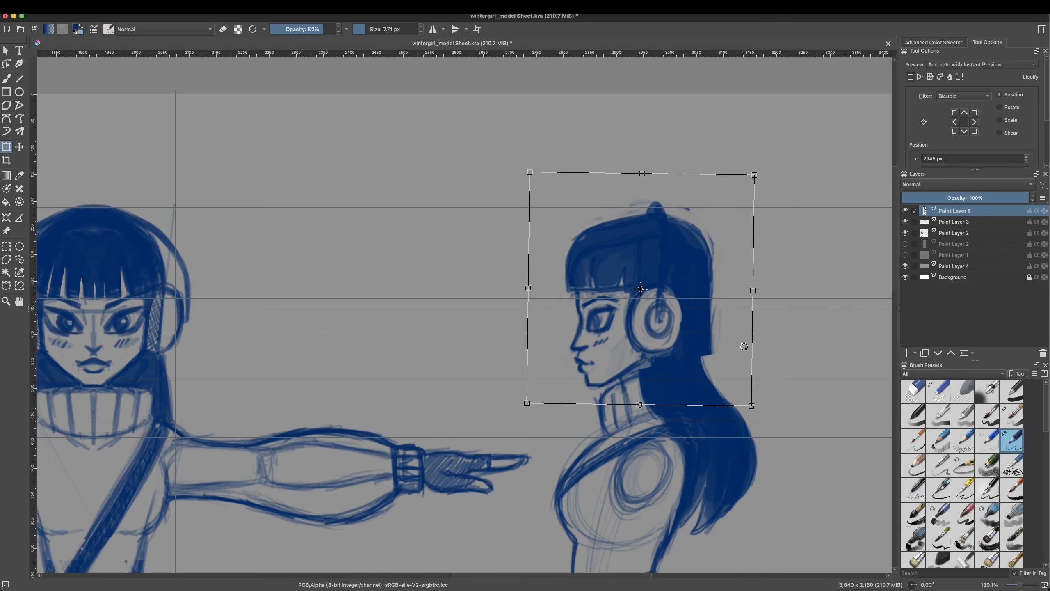
click(5, 246)
Step: Reshape the side-view back hair to hang straight down behind the shoulder, using Basic-5 Size Opacity and the small eraser
key(b)
right_click(577, 372)
drag(579, 467, 551, 468)
right_click(585, 332)
key(slash)
drag(575, 309, 577, 338)
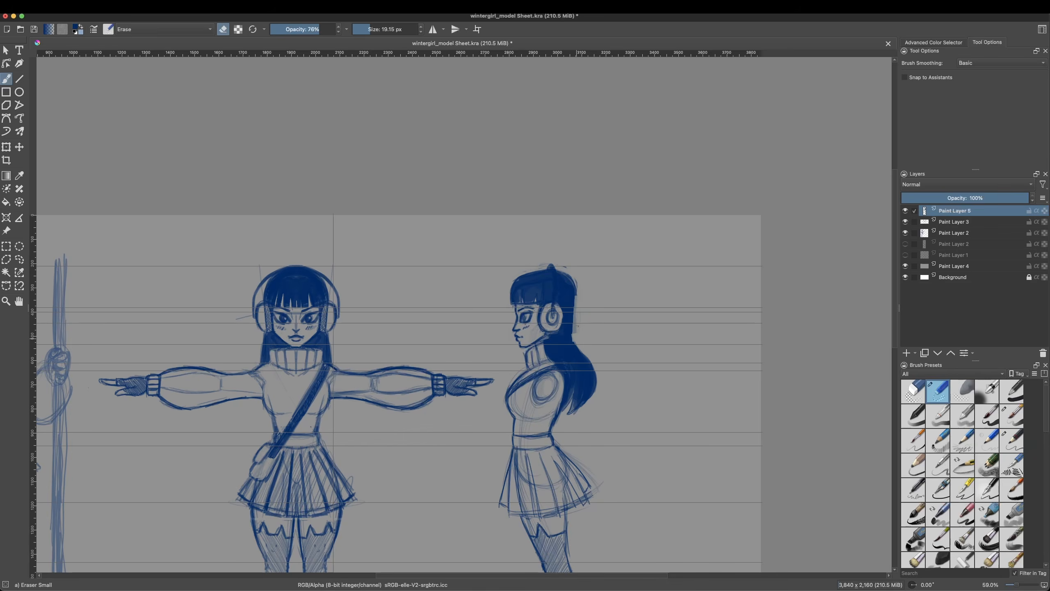
drag(578, 415, 586, 357)
key(o)
key(o)
key(o)
drag(577, 336, 578, 297)
key(slash)
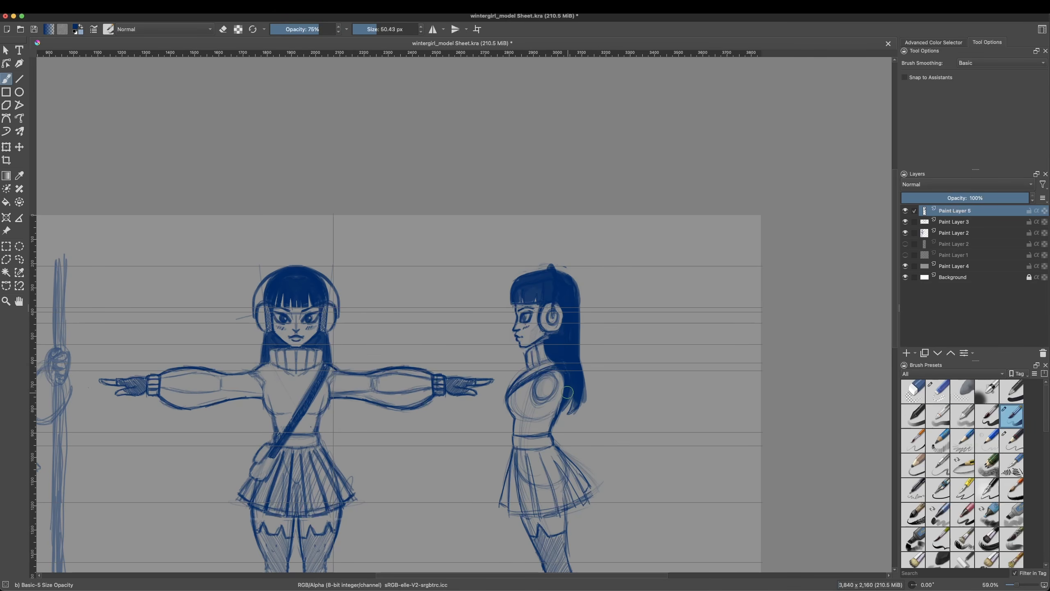
Step: Outline the side-view head and hair with a freehand selection and transform them slightly forward and down
click(19, 259)
drag(578, 419, 517, 266)
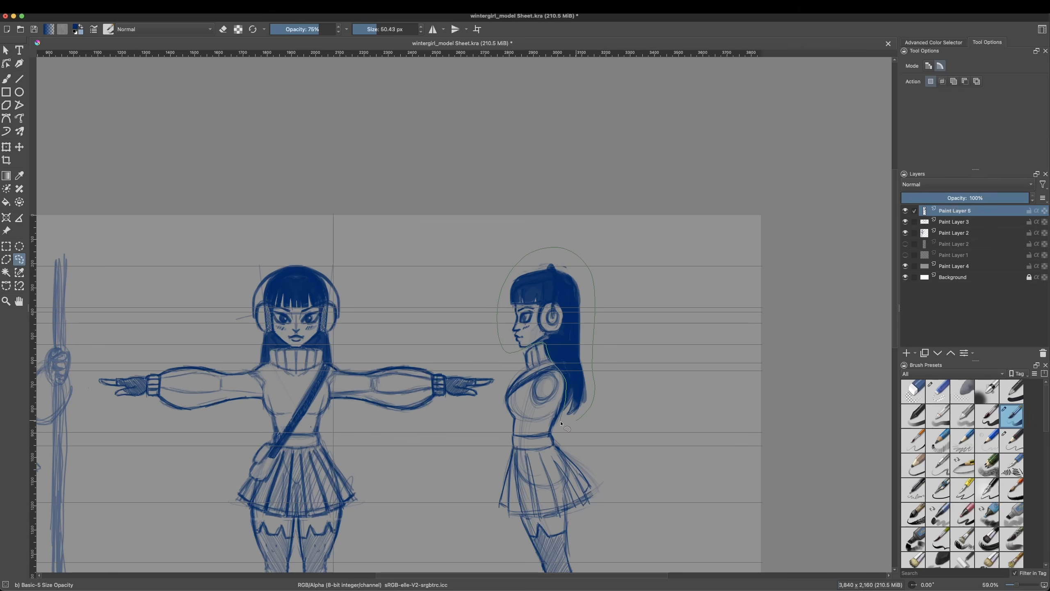
drag(566, 397, 575, 419)
key(ctrl+t)
drag(572, 340, 566, 344)
drag(487, 239, 485, 242)
Step: Compare the selected side-view head against the front-view head, return it to its body, apply the transform and deselect
drag(562, 293, 349, 298)
drag(373, 247, 587, 250)
drag(562, 308, 562, 307)
key(Return)
right_click(587, 308)
click(6, 246)
right_click(593, 335)
click(611, 351)
Step: Hatch the side-view shoulder circle with Pencil-2
click(6, 79)
right_click(551, 342)
click(499, 359)
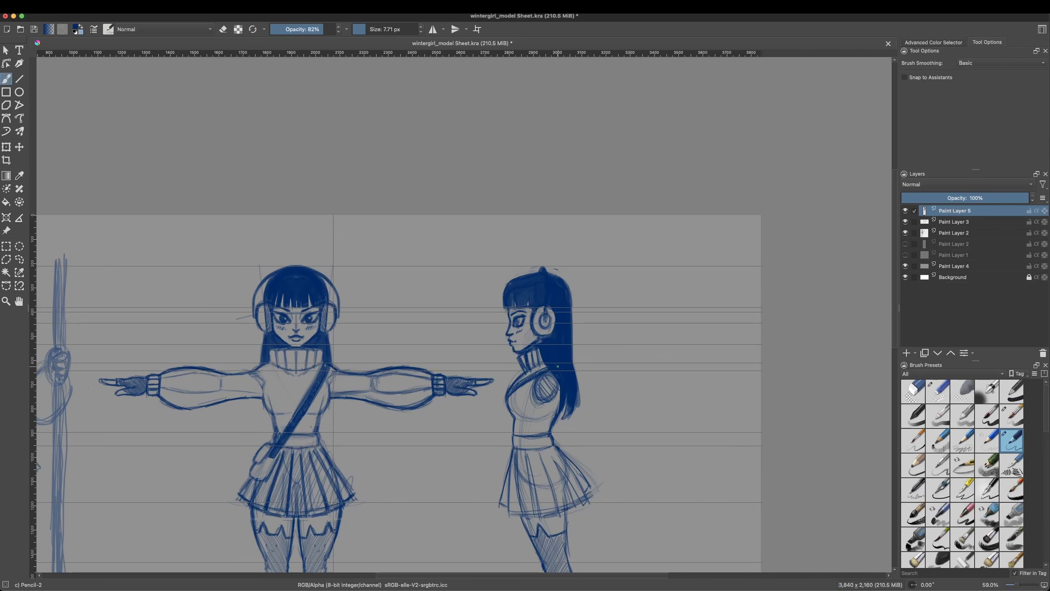
click(6, 301)
click(551, 320)
click(6, 246)
right_click(491, 313)
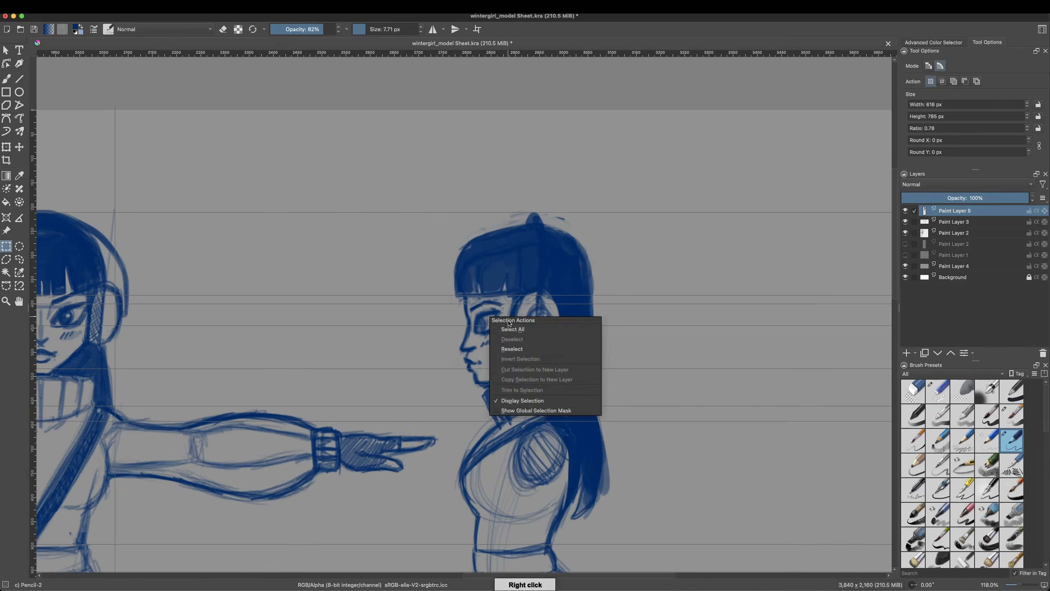
right_click(514, 344)
Step: Erase the side-view eye and upper face contour, and redraw a straight forehead-to-nose profile and a brow line with Pencil-2
click(6, 78)
right_click(499, 319)
click(462, 349)
mouse_move(462, 350)
mouse_down()
mouse_move(491, 312)
mouse_move(459, 345)
mouse_move(460, 309)
mouse_up()
right_click(492, 323)
click(440, 341)
right_click(462, 335)
click(425, 366)
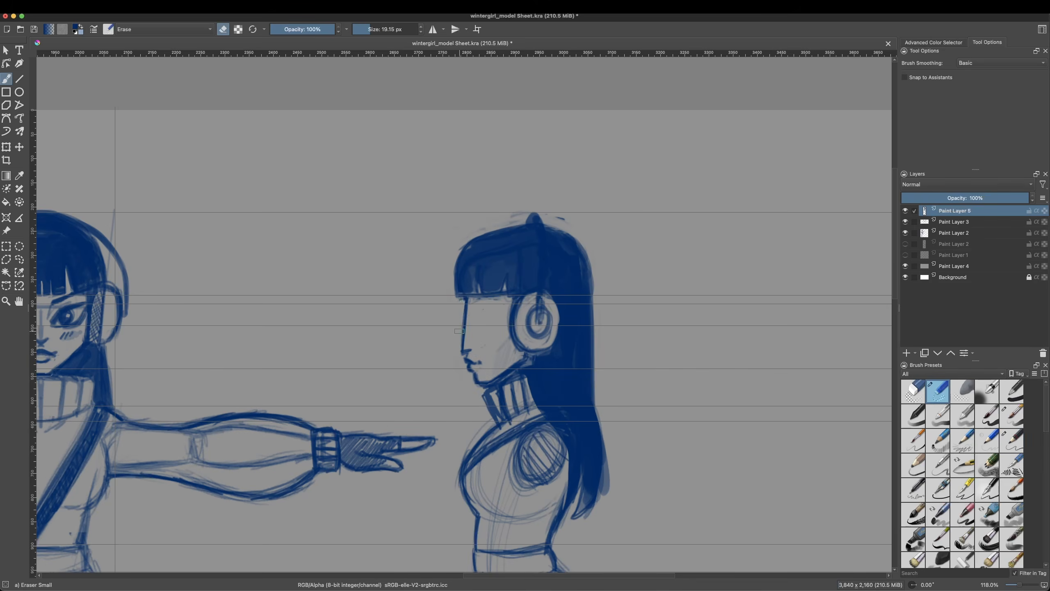
right_click(464, 301)
click(412, 319)
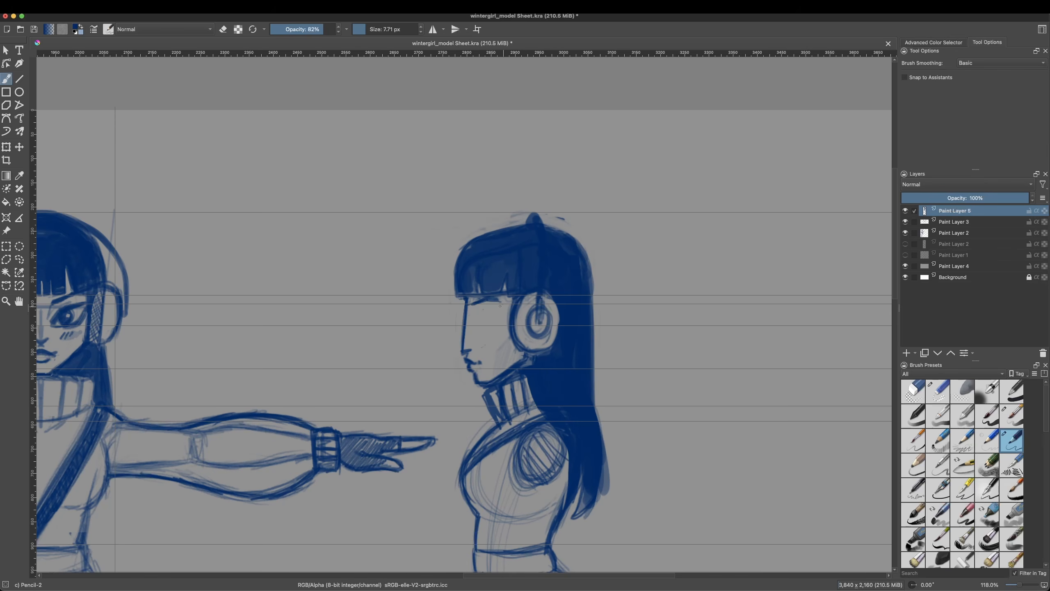
Step: Pull two new horizontal guides from the ruler down to the front-view nose and mouth
click(101, 7)
mouse_move(78, 7)
click(103, 144)
drag(114, 53, 117, 348)
drag(124, 53, 128, 341)
Step: Erase the side-view mouth, chin and jaw, and rework the profile down to the nose with Pencil-2
right_click(487, 370)
click(458, 409)
mouse_move(488, 382)
mouse_down()
mouse_move(467, 353)
mouse_move(492, 383)
mouse_up()
right_click(489, 319)
click(440, 336)
drag(466, 342, 471, 341)
Step: Reposition the new horizontal guides around the front-view nose base
click(120, 346)
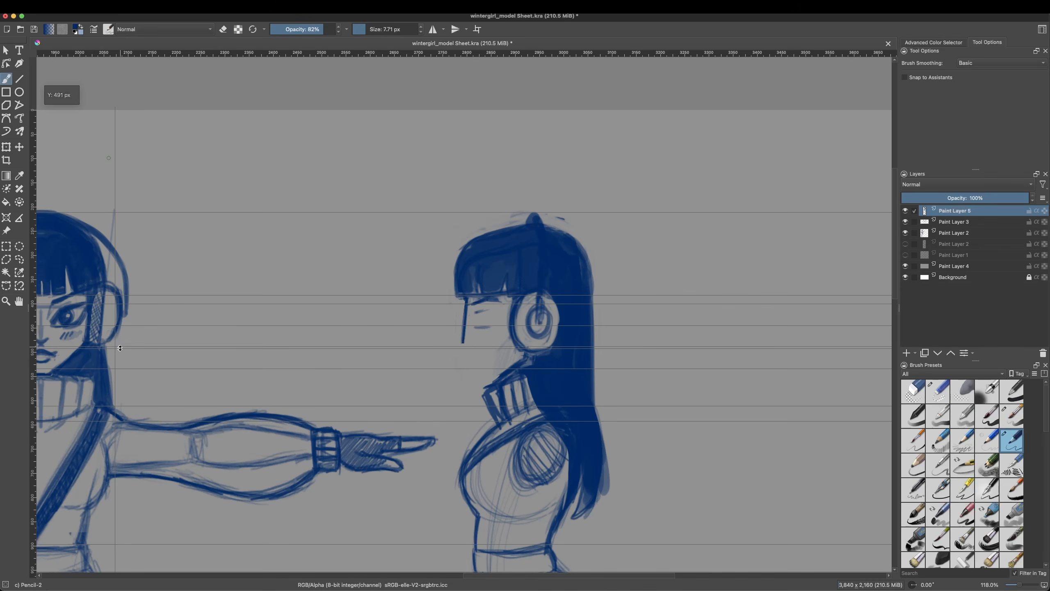
click(100, 7)
click(218, 340)
drag(218, 340, 223, 345)
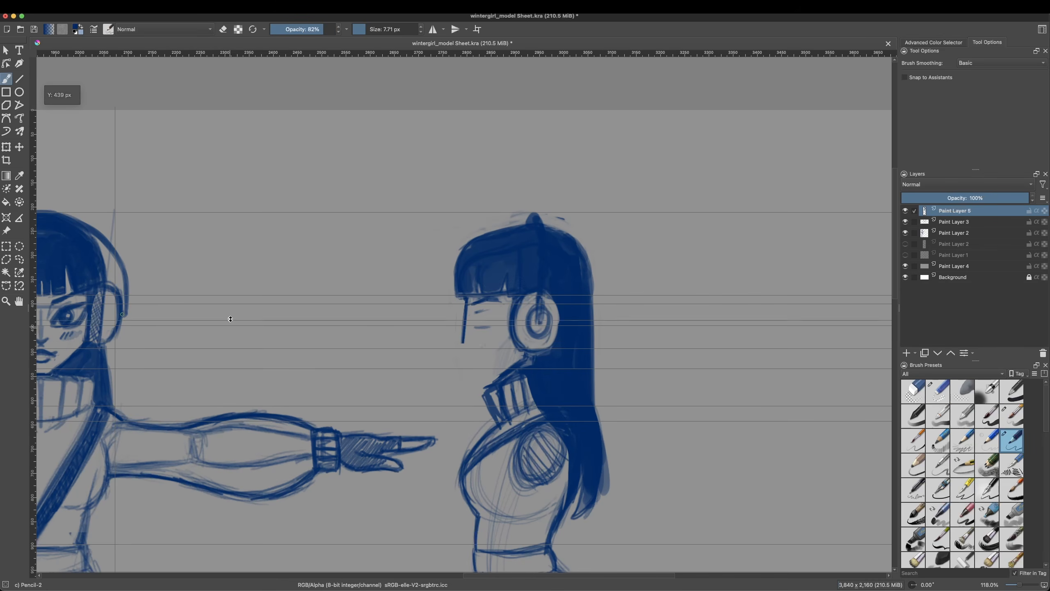
click(77, 7)
mouse_move(99, 188)
click(212, 270)
click(206, 345)
click(6, 301)
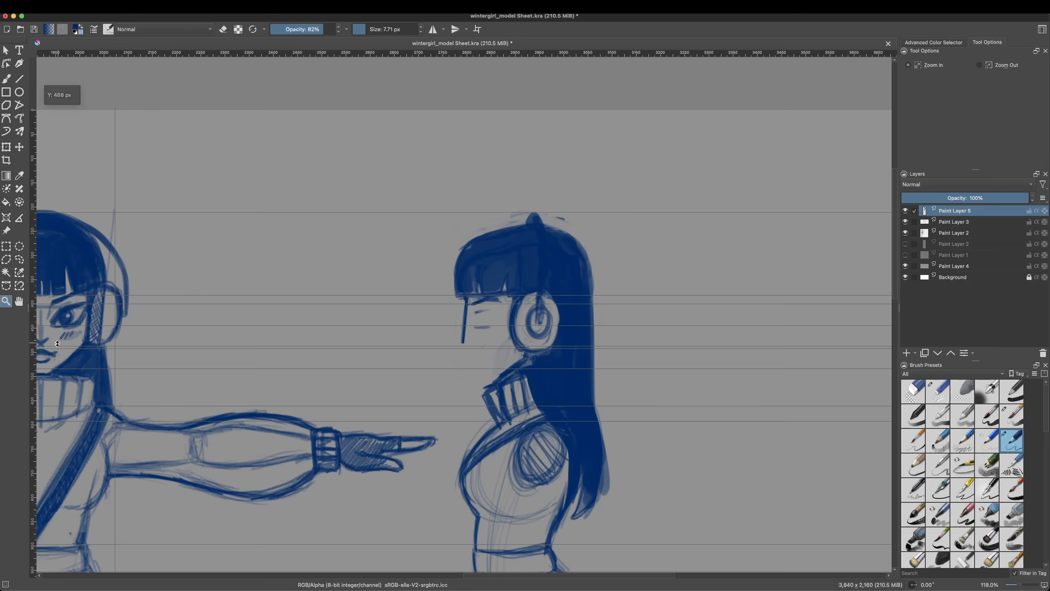
Step: Fine-tune the two guides to the front-view nose base and upper lip, and return to the brush
click(85, 342)
click(212, 333)
click(6, 51)
drag(577, 329, 576, 321)
click(5, 301)
right_click(619, 310)
right_click(618, 310)
right_click(619, 310)
click(6, 79)
click(100, 7)
click(146, 150)
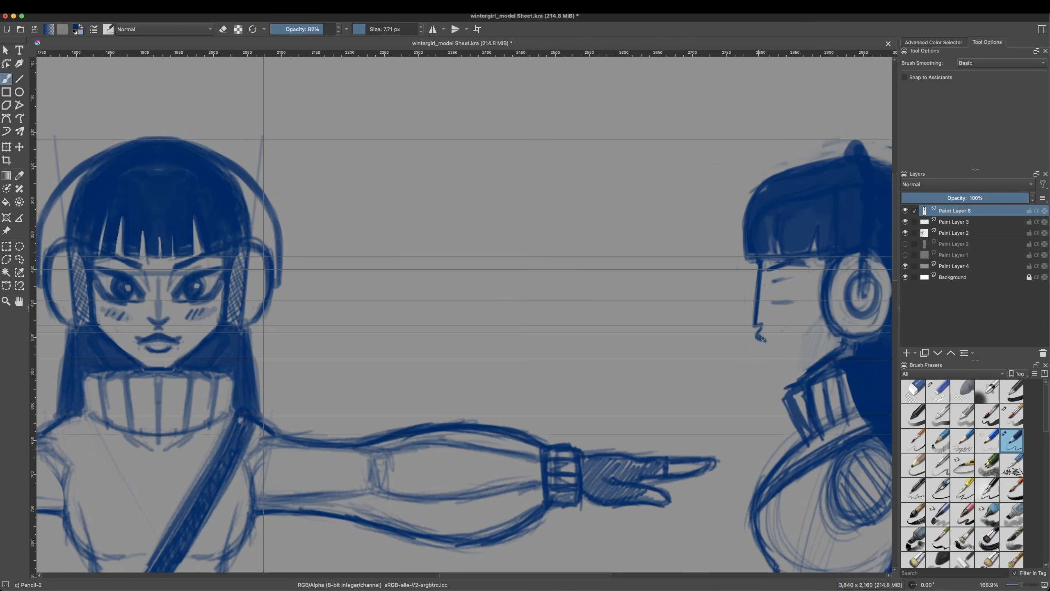
Step: Draw the side-view lips, chin and jawline and outline the eye with Pencil-2, following the guides
right_click(766, 352)
right_click(761, 344)
right_click(776, 375)
click(808, 330)
right_click(797, 371)
click(801, 314)
drag(769, 376, 789, 376)
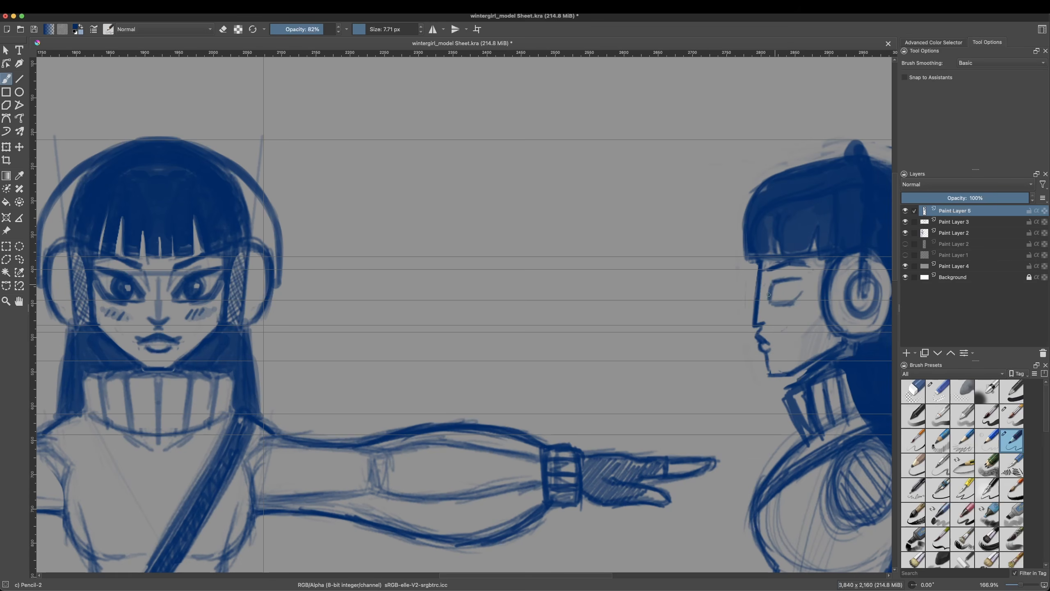
Step: Trim below the side-view chin with the small eraser, redraw the chin line and darken the eye with Pencil-2
key(e)
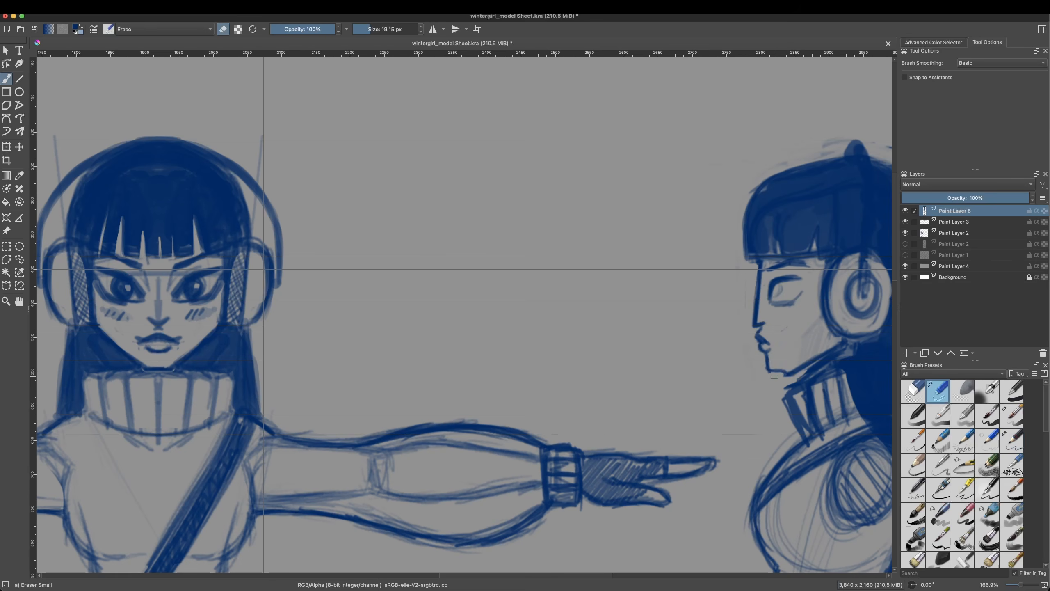
key(e)
drag(766, 372, 787, 373)
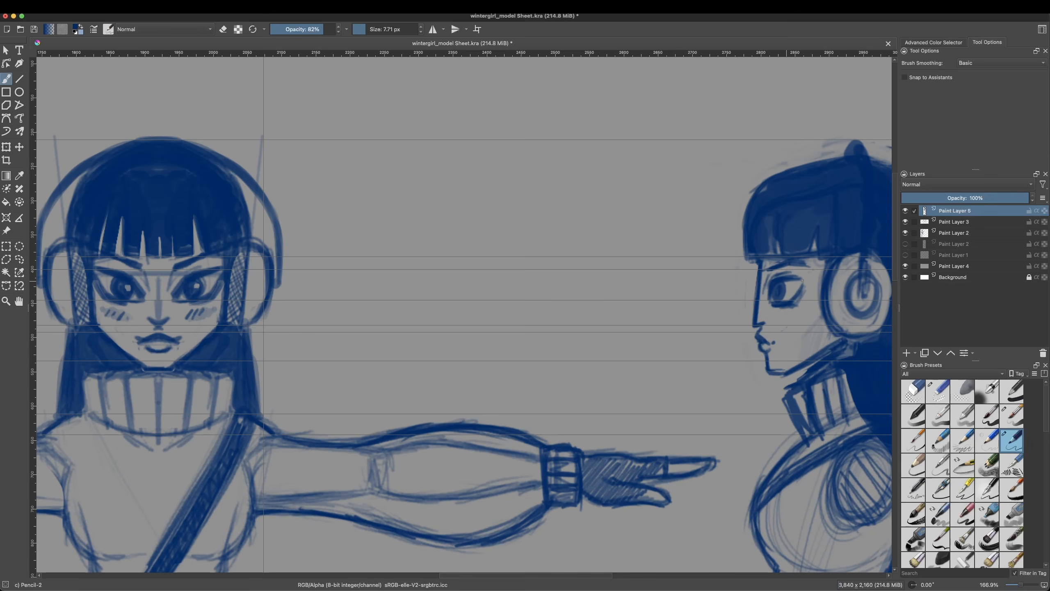
Step: Outline the side-view eye with a freehand selection, transform it slightly back from the profile and deselect
right_click(790, 300)
click(6, 246)
click(19, 259)
mouse_move(768, 284)
mouse_down()
mouse_move(765, 310)
mouse_move(799, 297)
mouse_up()
right_click(793, 305)
mouse_move(823, 409)
click(940, 409)
right_click(811, 340)
click(847, 453)
right_click(759, 381)
click(791, 494)
click(6, 246)
right_click(699, 353)
click(736, 365)
Step: Clean around the side-view eye with the small eraser and add blush strokes on the cheek with Pencil-2
key(b)
click(937, 391)
drag(788, 311, 768, 321)
mouse_move(777, 265)
mouse_down()
mouse_move(795, 265)
mouse_move(777, 303)
mouse_up()
click(1011, 441)
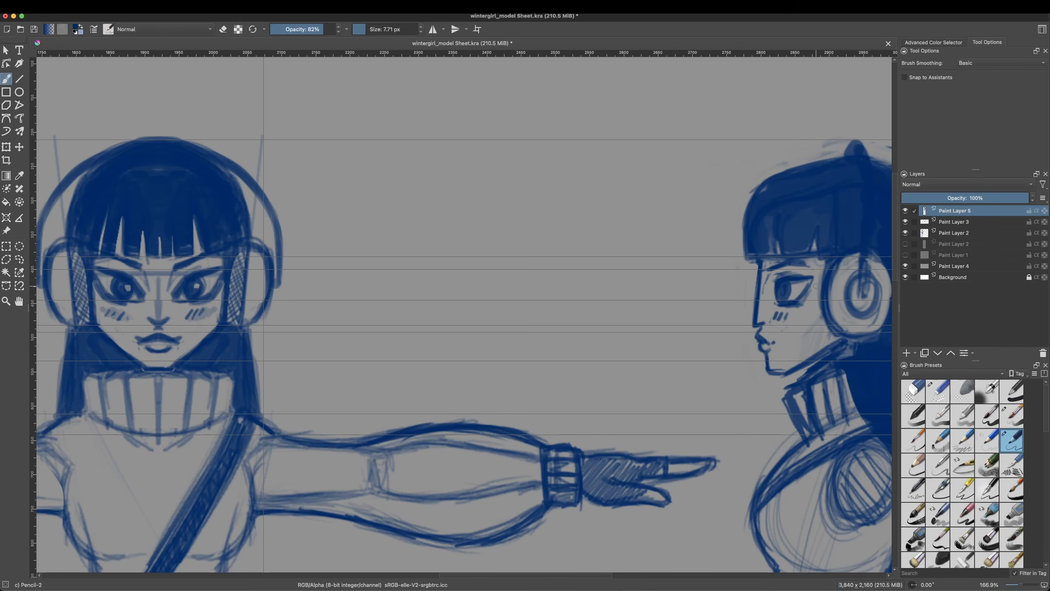
right_click(796, 337)
click(746, 328)
key(slash)
right_click(729, 287)
drag(744, 385, 696, 386)
key(slash)
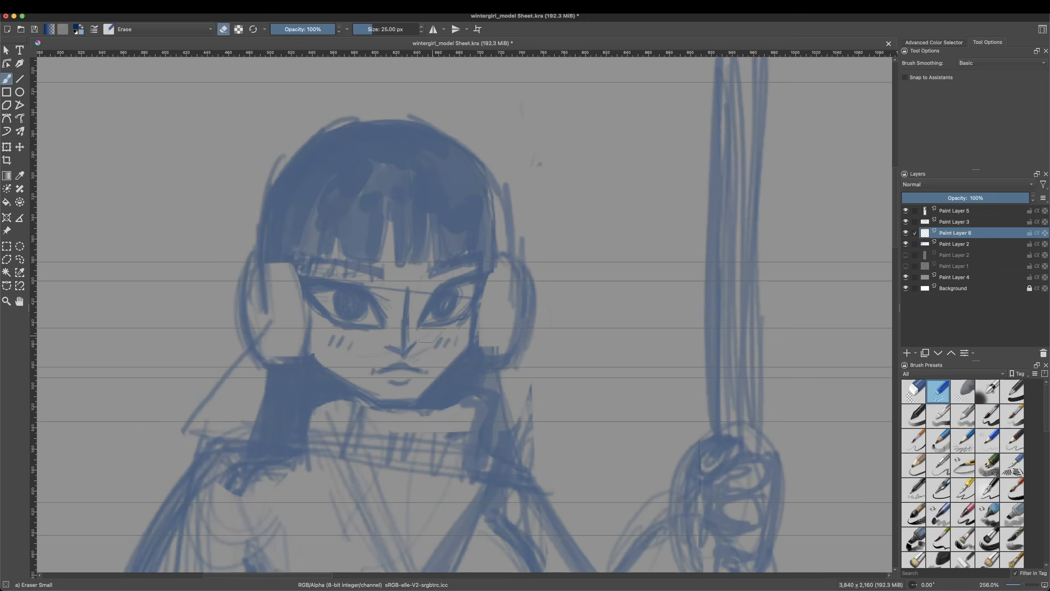
Step: Ink the face and both earmuffs of the staff-holding pose in black with Pencil-2, crosshatching the ear pads
right_click(440, 310)
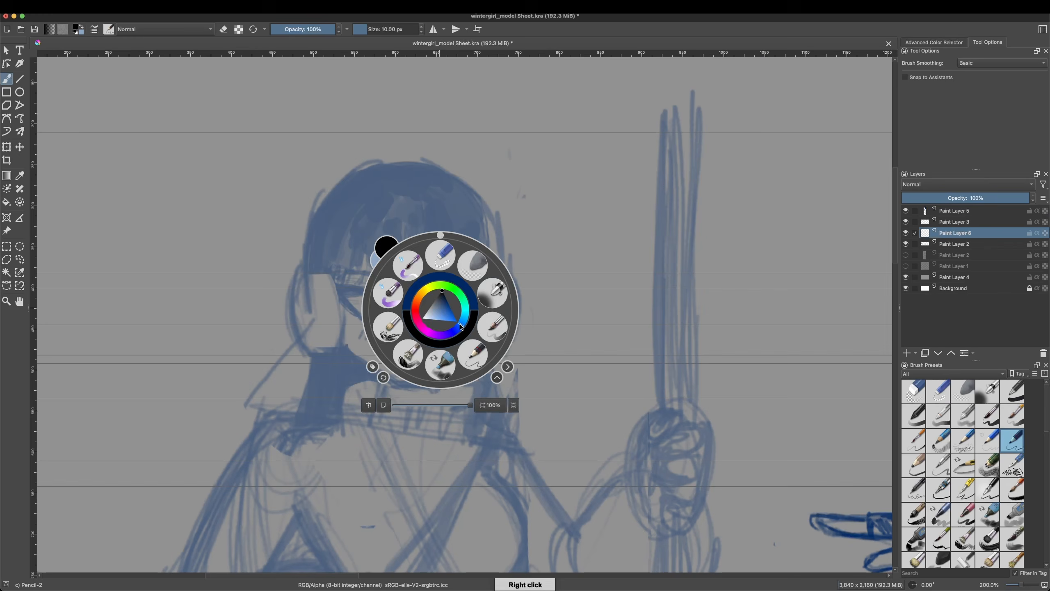
drag(431, 320, 445, 296)
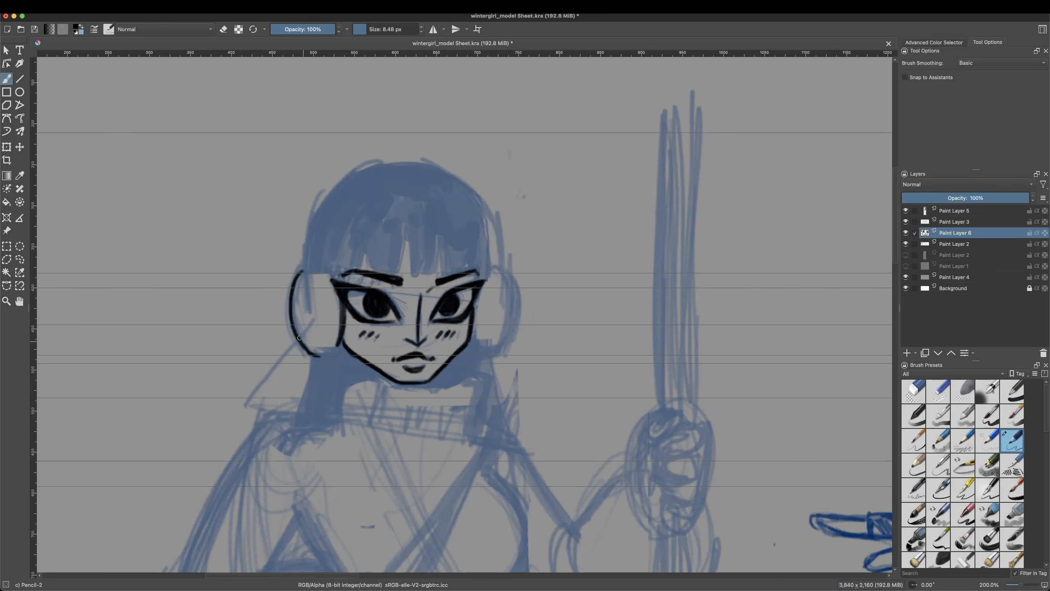
drag(315, 270, 330, 352)
drag(302, 268, 310, 356)
key(slash)
drag(294, 291, 309, 350)
key(slash)
key(slash)
mouse_move(487, 286)
mouse_down()
mouse_move(487, 351)
mouse_move(484, 331)
mouse_up()
key(slash)
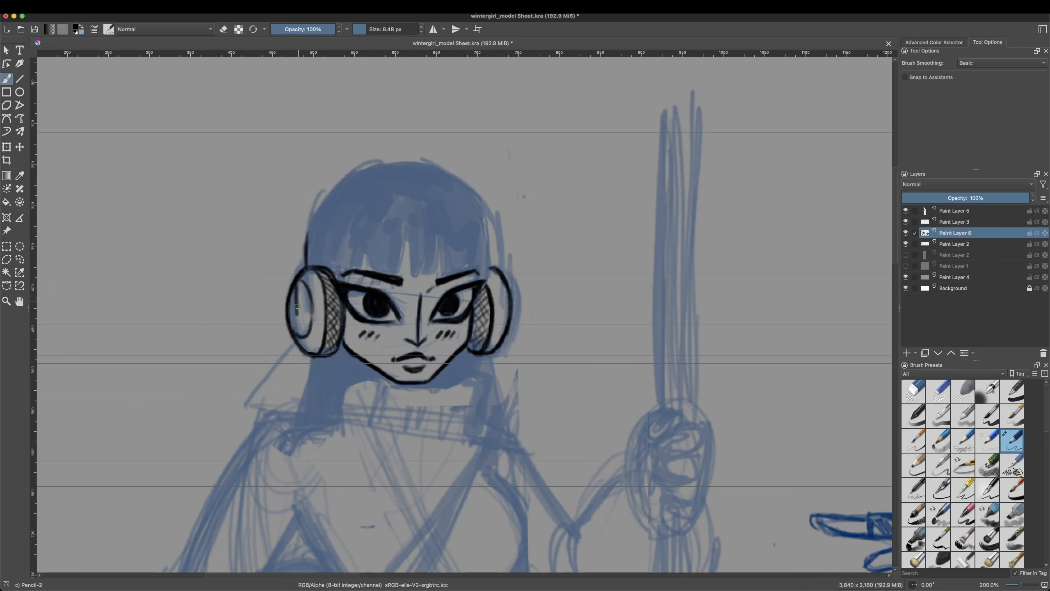
Step: Ink the outline of the hair, the fringe, the side locks and the ribbed turtleneck collar with Pencil-2
drag(297, 315, 391, 163)
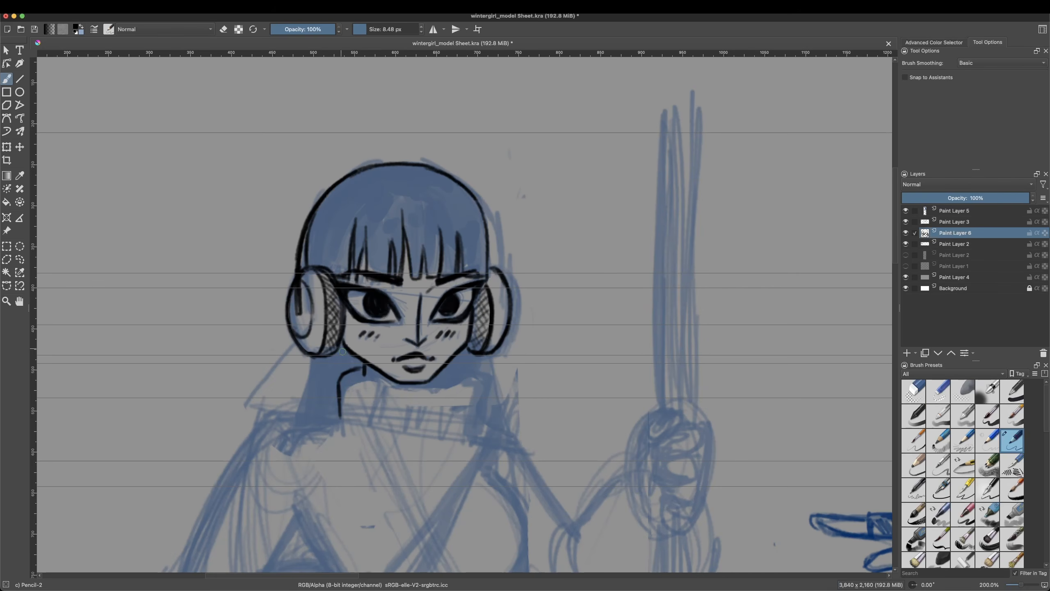
scroll(451, 414, down, 3)
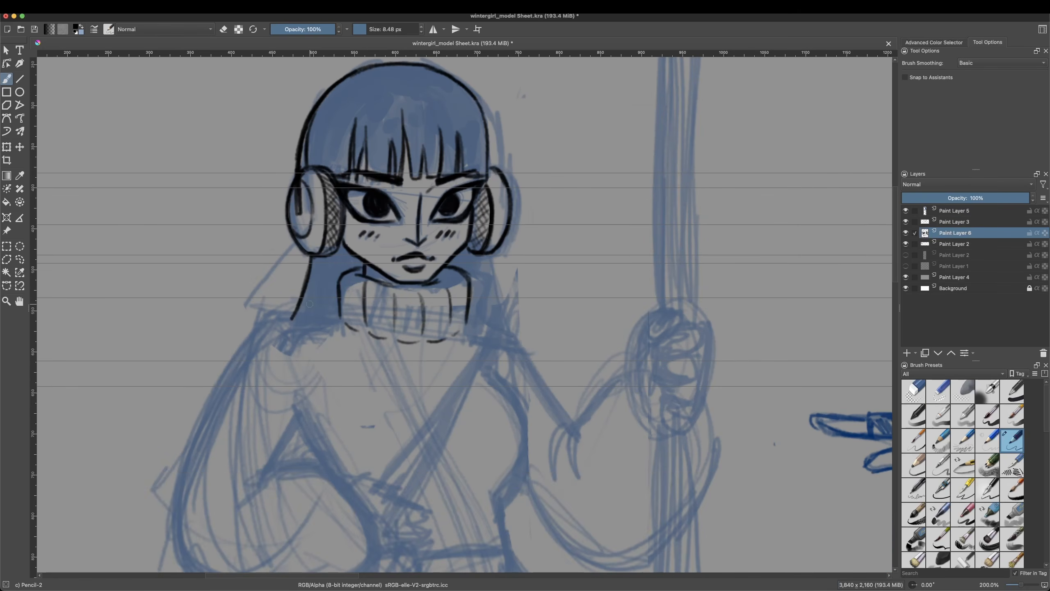
drag(480, 255, 502, 330)
key(slash)
mouse_move(340, 254)
mouse_down()
mouse_move(297, 313)
mouse_move(347, 260)
mouse_up()
key(slash)
right_click(484, 275)
key(slash)
drag(474, 282, 491, 320)
drag(457, 260, 475, 315)
Step: Shade the hair black with the Basic-5 Size Opacity brush at 40 px and touch up the face
mouse_move(314, 161)
mouse_down()
mouse_move(341, 105)
mouse_move(387, 174)
mouse_up()
mouse_move(343, 104)
mouse_down()
mouse_move(397, 174)
mouse_move(392, 91)
mouse_move(414, 174)
mouse_up()
mouse_move(430, 108)
mouse_down()
mouse_move(417, 174)
mouse_move(347, 96)
mouse_move(442, 103)
mouse_up()
drag(438, 91, 467, 166)
drag(413, 74, 475, 143)
drag(477, 112, 479, 167)
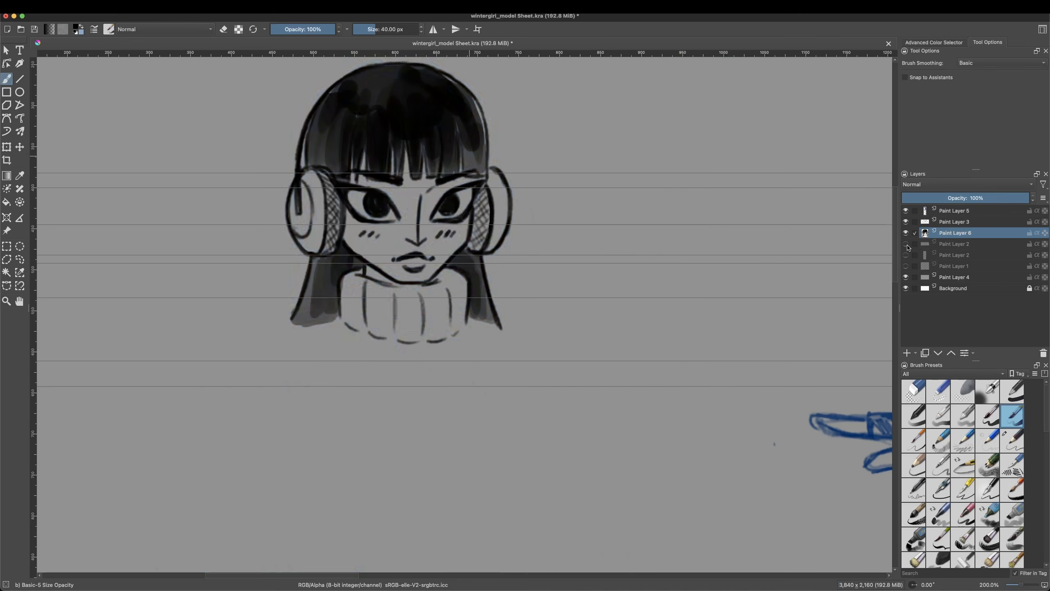
right_click(457, 217)
click(426, 160)
drag(436, 194, 431, 206)
drag(388, 187, 395, 194)
Step: Ink the shoulder, upper sleeve edge and elbow folds of the staff-holding arm with Pencil-2
drag(467, 320, 566, 423)
drag(580, 422, 541, 459)
drag(577, 426, 559, 476)
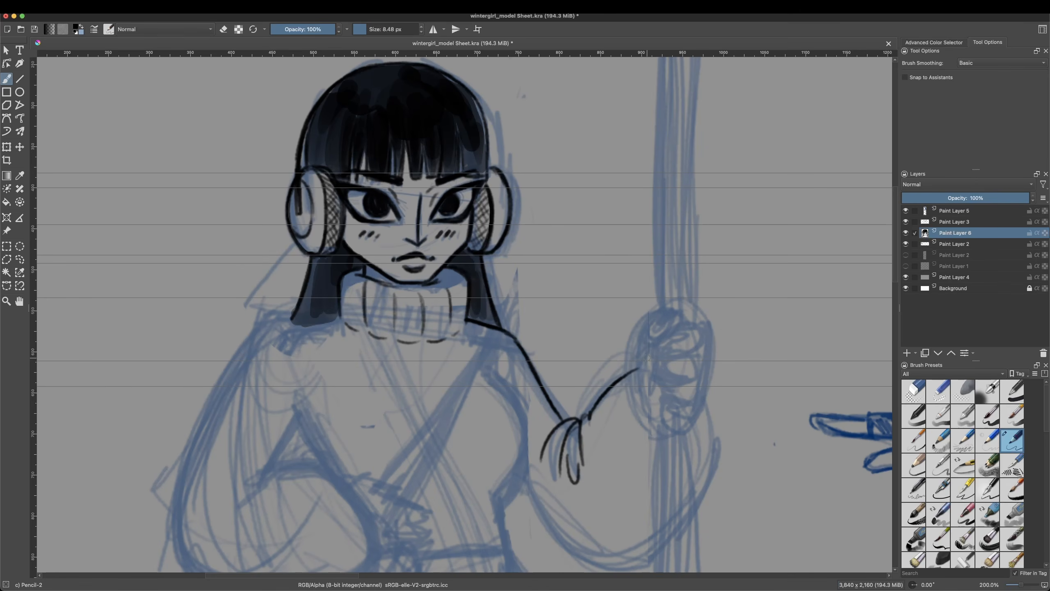
Step: Ink and hatch the diagonal bag strap, and draw the chest contour and the underside of the staff-holding sleeve
scroll(785, 321, down, 5)
drag(524, 204, 436, 364)
key(ctrl+z)
drag(516, 201, 447, 376)
drag(519, 200, 453, 378)
drag(517, 273, 455, 372)
mouse_move(450, 375)
mouse_down()
mouse_move(481, 341)
mouse_move(518, 224)
mouse_up()
drag(525, 249, 561, 295)
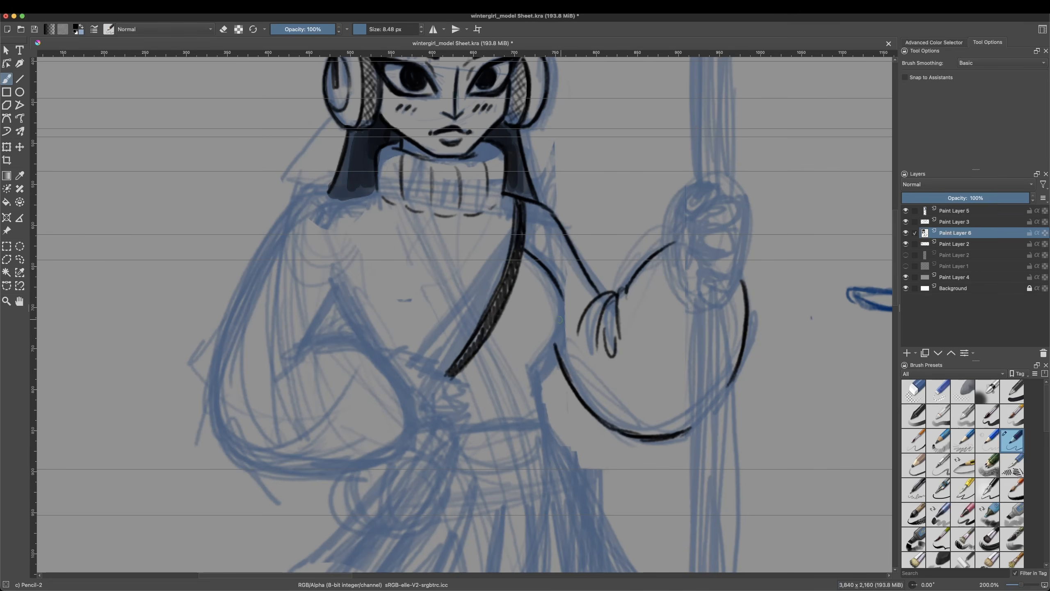
Step: Ink the hand gripping the bag strap, cleaning up its lines between strokes
drag(450, 360, 392, 373)
key(slash)
mouse_move(392, 372)
mouse_down()
mouse_move(447, 370)
mouse_move(452, 382)
mouse_up()
key(slash)
drag(411, 380, 445, 365)
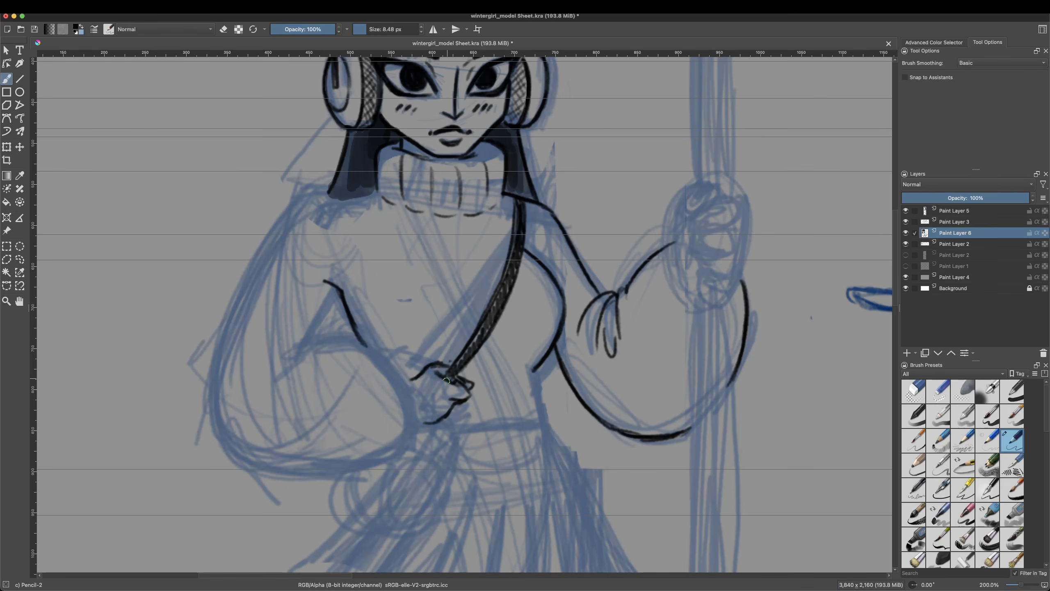
Step: Ink the outer contour of the bent arm's puffed sleeve down to its cuff
key(slash)
mouse_move(322, 193)
mouse_down()
mouse_move(372, 197)
mouse_move(300, 206)
mouse_move(225, 439)
mouse_move(338, 477)
mouse_up()
key(slash)
key(slash)
mouse_move(303, 344)
mouse_down()
mouse_move(326, 296)
mouse_move(305, 346)
mouse_up()
Step: Ink the upper edge of the bent forearm and the creases at the inner elbow
key(slash)
drag(325, 480, 377, 466)
drag(423, 421, 415, 431)
mouse_move(288, 366)
mouse_down()
mouse_move(400, 381)
mouse_move(373, 359)
mouse_up()
key(slash)
drag(364, 354, 340, 300)
key(slash)
right_click(469, 341)
drag(501, 428, 468, 428)
Step: Compare the layers by toggling their visibility, outline part of the inked face with a freehand selection and adjust it with Free Transform
click(906, 211)
click(906, 212)
right_click(516, 156)
right_click(513, 159)
click(906, 234)
click(906, 235)
click(19, 260)
drag(388, 203, 393, 203)
right_click(460, 185)
click(494, 291)
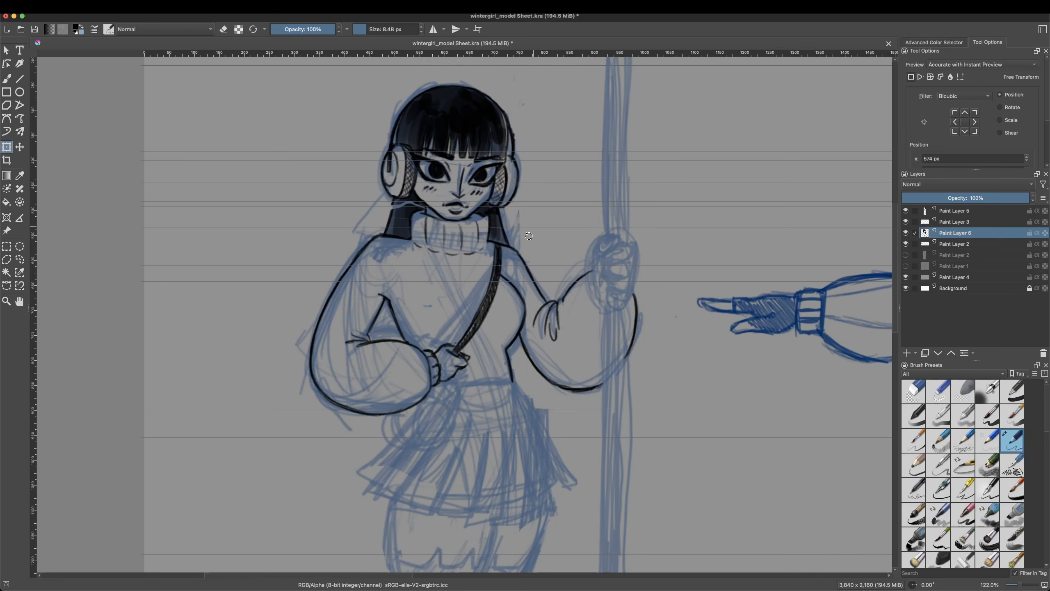
Step: Check the inked lines with the blue sketch layer hidden, show it again and ink the hand around the staff
click(906, 244)
key(b)
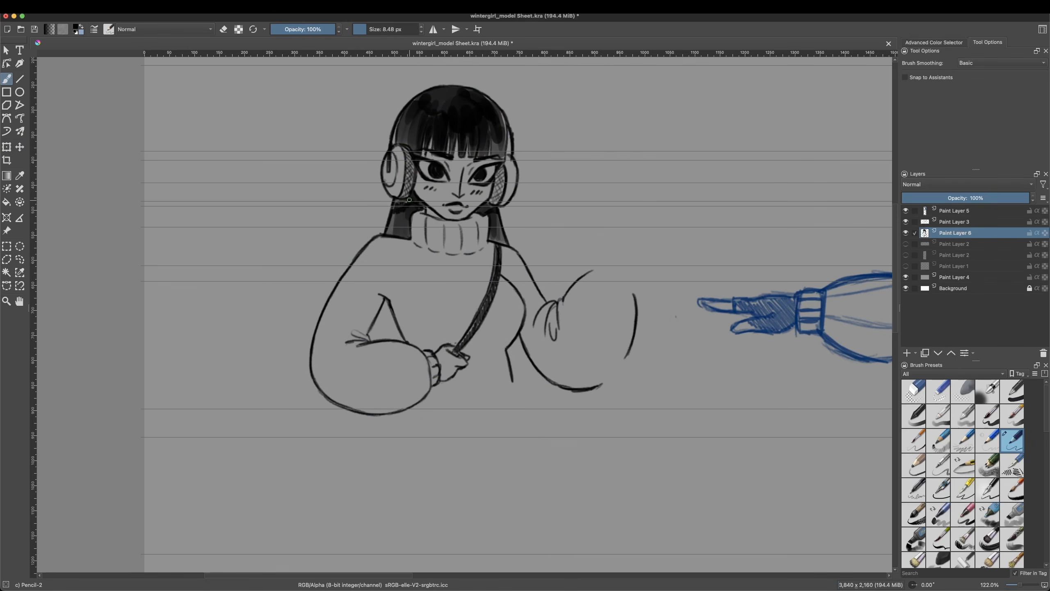
click(905, 243)
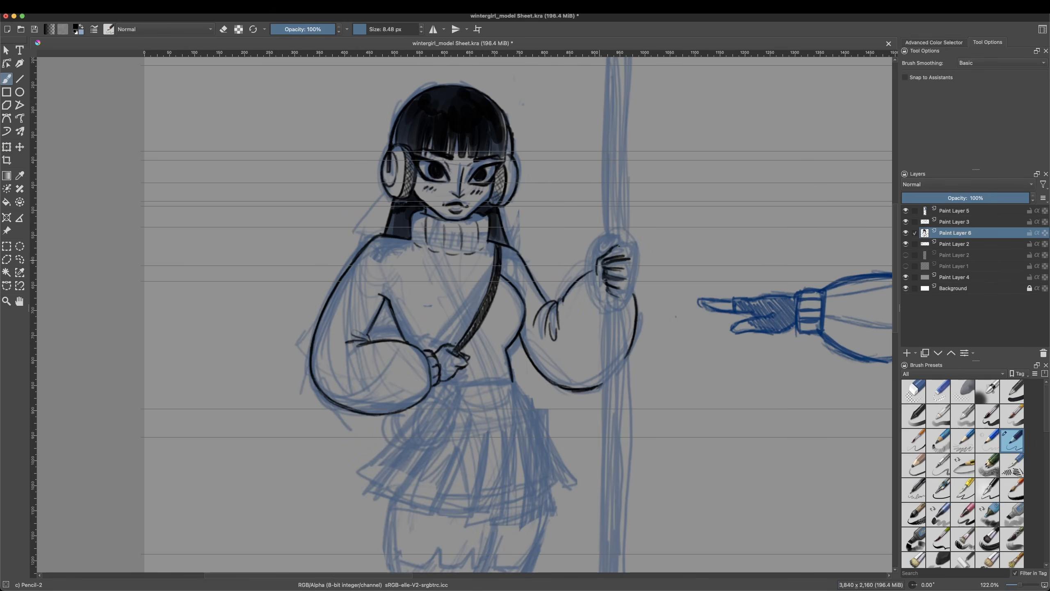
Step: Place vertical guides along the staff's edges and ink the shaft above the hand
drag(606, 207, 607, 249)
click(75, 7)
click(101, 143)
mouse_move(34, 248)
mouse_down()
mouse_move(607, 249)
mouse_move(625, 265)
mouse_up()
click(75, 7)
click(102, 144)
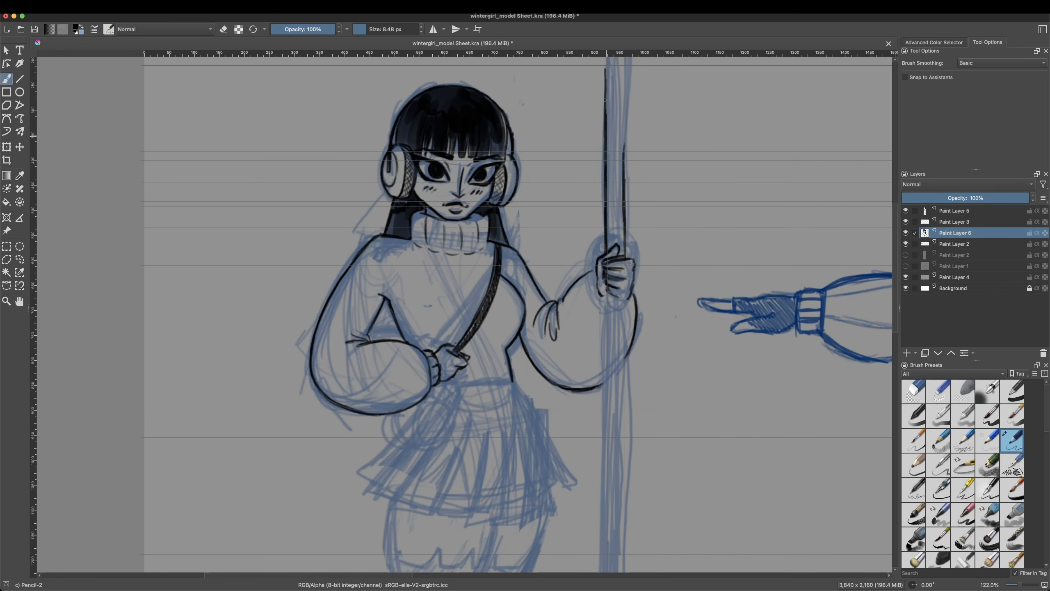
Step: Ink the staff's shaft below the hand, the waistline and the small bag at the hip with Pencil-2
scroll(621, 257, down, 5)
drag(611, 154, 629, 159)
key(slash)
drag(602, 123, 605, 561)
key(slash)
drag(625, 161, 622, 554)
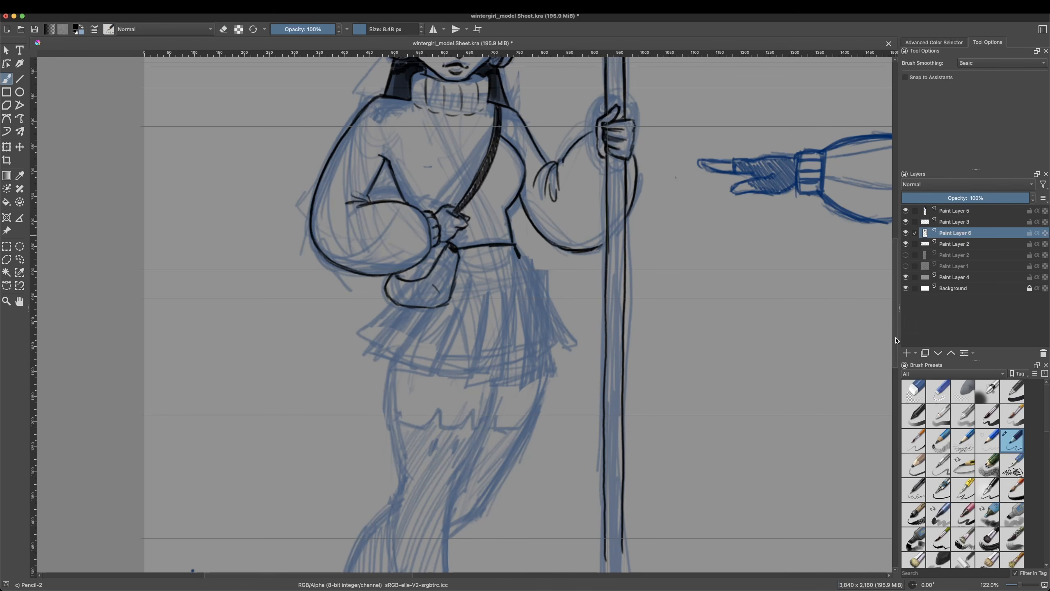
Step: Ink the pleated skirt, shade it dark with the Basic-5 Size Opacity brush and hide the blue sketch layer
scroll(895, 303, down, 5)
drag(392, 221, 357, 250)
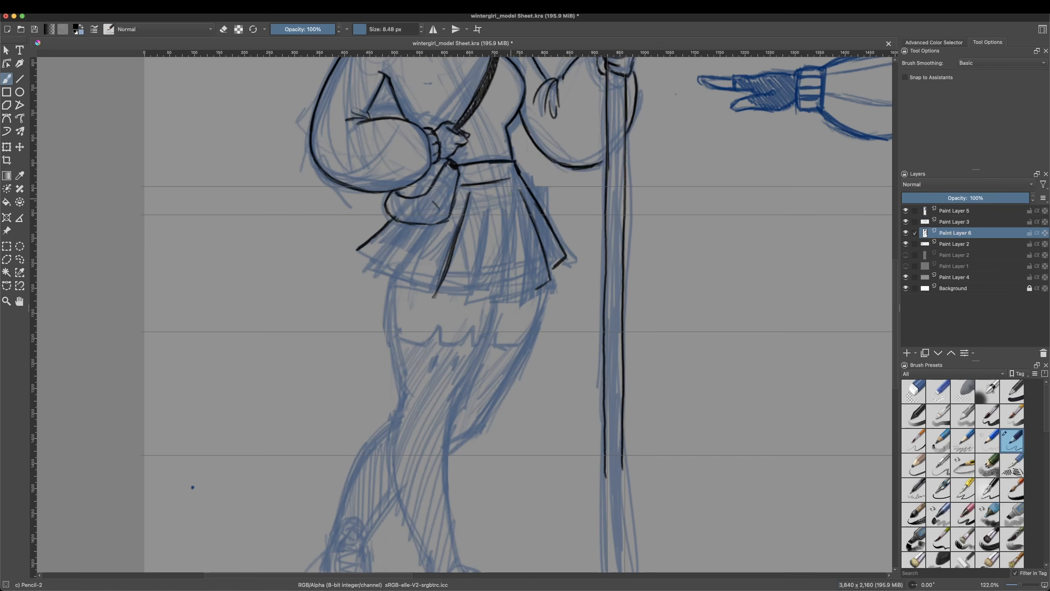
drag(895, 314, 896, 283)
click(1012, 416)
mouse_move(465, 318)
mouse_down()
mouse_move(428, 388)
mouse_move(548, 382)
mouse_move(477, 421)
mouse_move(392, 354)
mouse_move(441, 407)
mouse_move(388, 357)
mouse_move(368, 381)
mouse_up()
click(906, 244)
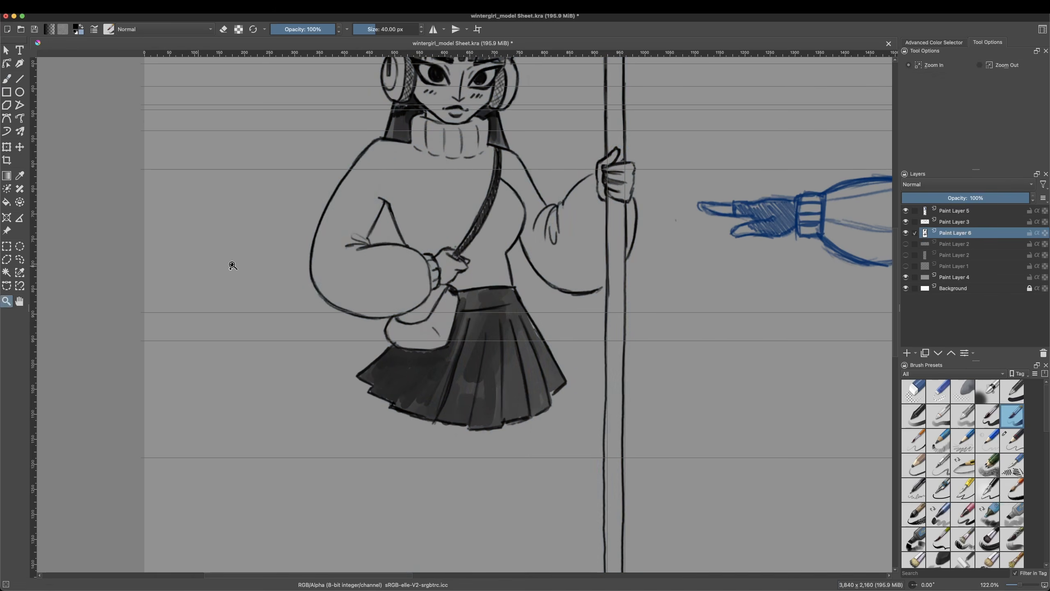
Step: Outline a small area of the inked upper body with a freehand selection, shift it slightly with the transform tool and deselect
click(6, 301)
right_click(311, 343)
click(19, 259)
right_click(409, 289)
click(6, 147)
mouse_move(401, 284)
mouse_down()
mouse_move(403, 306)
mouse_move(417, 283)
mouse_up()
right_click(459, 343)
click(7, 50)
right_click(426, 286)
click(20, 259)
click(7, 301)
click(510, 190)
Step: Shade both hands as dark gloves with the Basic-5 Size Opacity brush
click(6, 79)
mouse_move(360, 314)
mouse_down()
mouse_move(367, 346)
mouse_move(380, 331)
mouse_up()
mouse_move(533, 232)
mouse_down()
mouse_move(537, 258)
mouse_move(517, 238)
mouse_move(522, 263)
mouse_up()
Step: Outline the gloved hand on the staff with a freehand selection, transform it and deselect
click(6, 301)
right_click(216, 207)
right_click(216, 208)
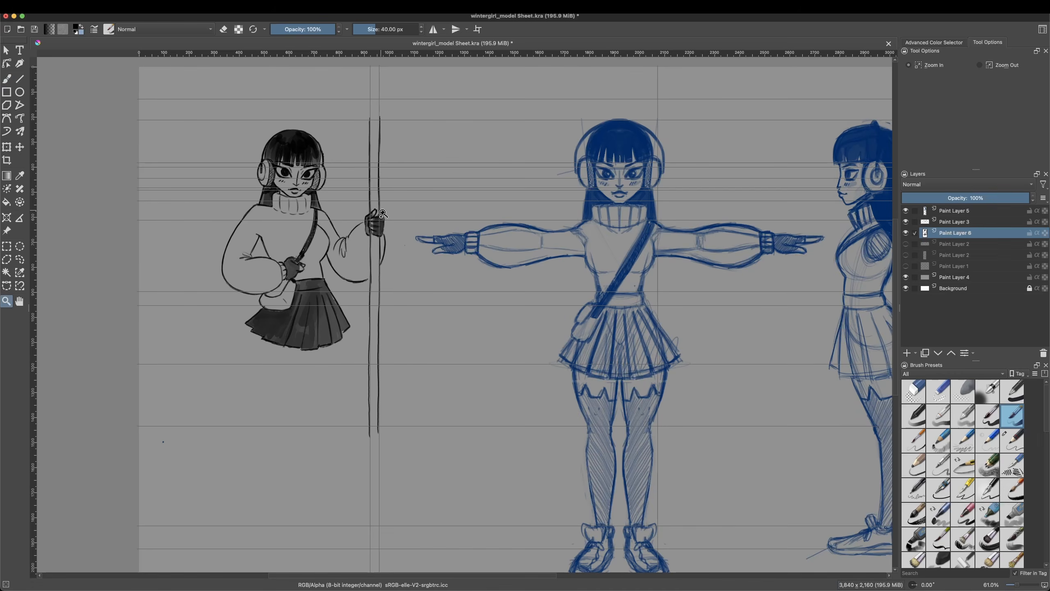
click(346, 121)
click(345, 120)
click(20, 259)
right_click(414, 334)
drag(390, 317, 437, 300)
mouse_move(438, 439)
click(554, 439)
drag(387, 362, 384, 369)
mouse_move(437, 299)
mouse_down()
mouse_move(402, 309)
mouse_move(397, 294)
mouse_up()
click(19, 259)
right_click(415, 316)
click(432, 343)
Step: Redraw the thumb edge of the gloved hand on the staff with Pencil-2
click(7, 79)
click(938, 391)
right_click(407, 304)
click(1012, 440)
drag(398, 294, 396, 310)
Step: Show the sketch layer and draw the front leg with a shaded cat-eared stocking and a cat face on the thigh
click(906, 244)
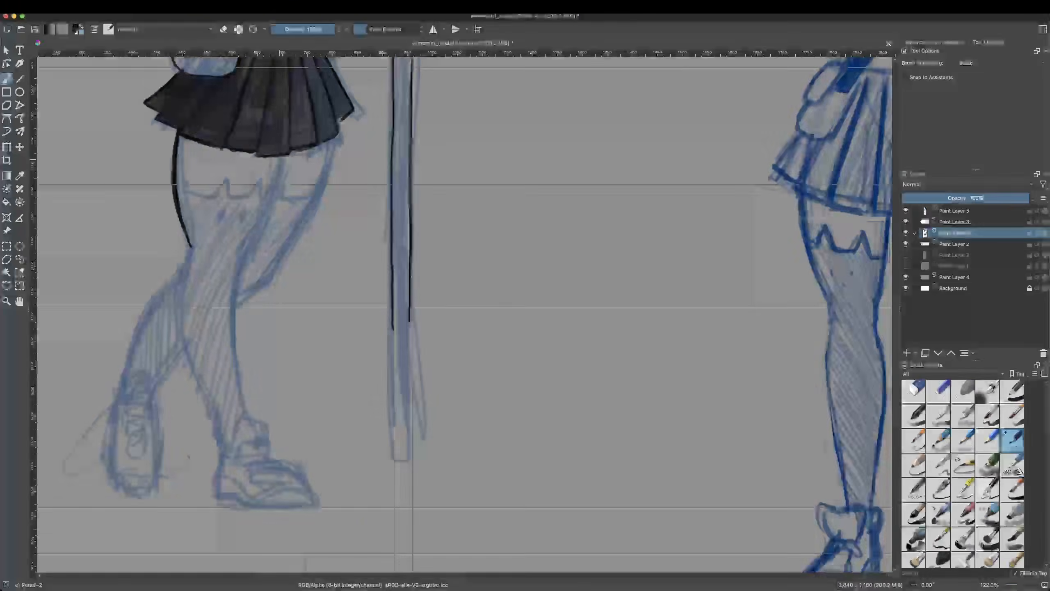
drag(284, 155, 244, 422)
mouse_move(194, 240)
mouse_down()
mouse_move(186, 273)
mouse_move(223, 452)
mouse_up()
mouse_move(176, 187)
mouse_down()
mouse_move(271, 200)
mouse_move(223, 223)
mouse_up()
drag(245, 210, 244, 223)
mouse_move(226, 226)
mouse_down()
mouse_move(192, 240)
mouse_move(240, 224)
mouse_move(207, 372)
mouse_move(225, 446)
mouse_move(263, 461)
mouse_up()
click(1012, 415)
Step: Ink the front sneaker with its sole, tongue and laces using Pencil-2
click(1012, 440)
mouse_move(258, 463)
mouse_down()
mouse_move(259, 489)
mouse_move(313, 498)
mouse_up()
drag(223, 462, 218, 497)
mouse_move(218, 496)
mouse_down()
mouse_move(313, 504)
mouse_move(268, 502)
mouse_up()
drag(269, 503, 310, 496)
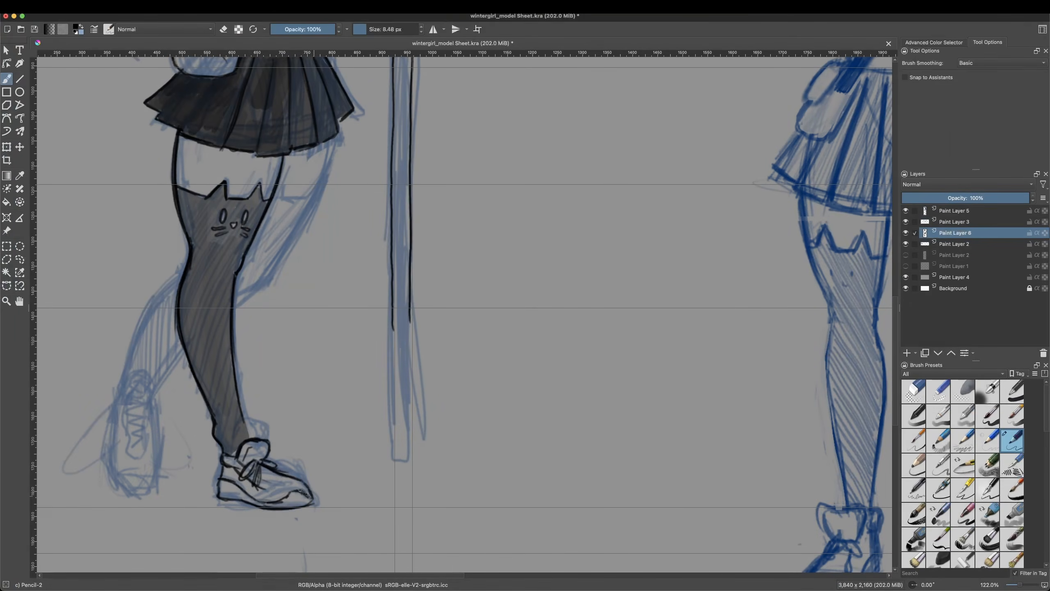
drag(258, 473, 288, 484)
Step: Ink the rear thigh and its cat-eared stocking top with a cat face
mouse_move(243, 417)
mouse_down()
mouse_move(249, 439)
mouse_move(275, 397)
mouse_up()
scroll(249, 434, up, 5)
drag(275, 327, 287, 311)
mouse_move(288, 311)
mouse_down()
mouse_move(291, 326)
mouse_move(321, 310)
mouse_up()
drag(286, 338, 283, 348)
Step: Ink the contours of the rear lower leg down to the ankle with Pencil-2
scroll(290, 352, down, 4)
drag(181, 378, 153, 417)
drag(144, 359, 121, 422)
mouse_move(181, 310)
mouse_down()
mouse_move(143, 366)
mouse_move(138, 402)
mouse_up()
Step: Shade the rear leg's stocking dark with the Basic-5 Size Opacity brush
click(1011, 416)
mouse_move(170, 329)
mouse_down()
mouse_move(149, 399)
mouse_move(167, 387)
mouse_up()
drag(159, 335, 155, 391)
drag(271, 292, 241, 325)
mouse_move(282, 232)
mouse_down()
mouse_move(246, 308)
mouse_move(271, 308)
mouse_move(255, 262)
mouse_up()
Step: Hide the blue sketch layer and check the inked pose on the whole sheet in mirrored and normal view
click(906, 243)
click(6, 301)
scroll(567, 442, down, 5)
click(99, 7)
click(143, 102)
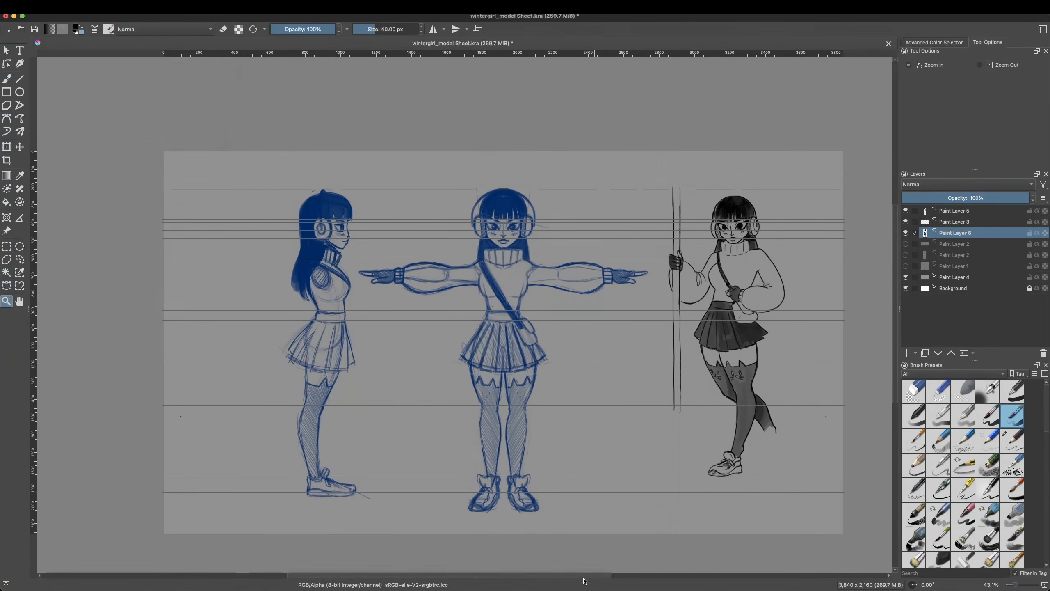
click(100, 6)
click(160, 103)
click(247, 461)
click(463, 326)
click(463, 327)
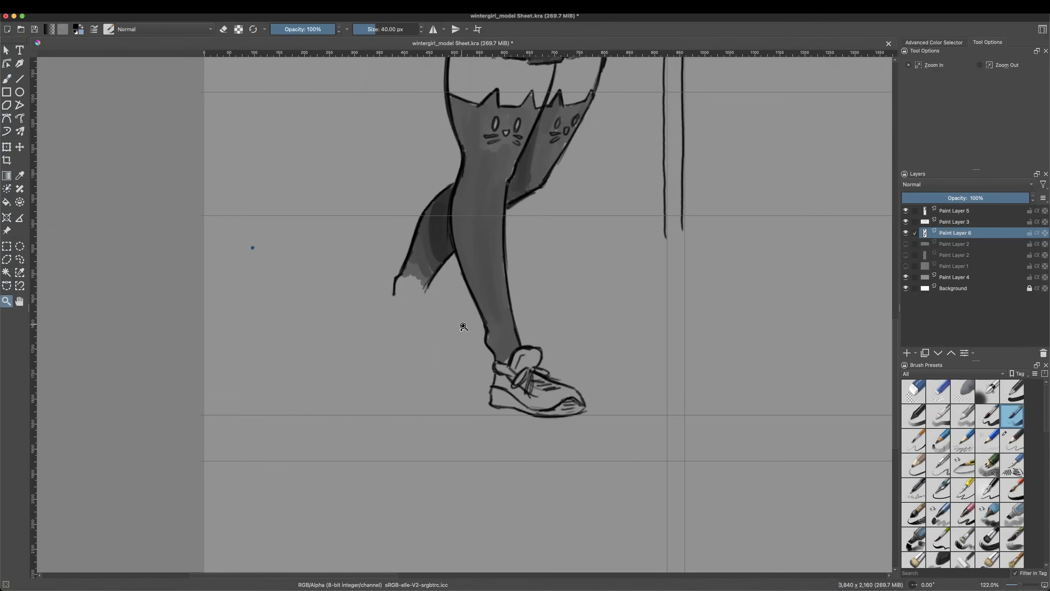
Step: Show the blue sketch layer again and ink the rear sneaker from ankle to toe with Pencil-2
click(906, 244)
click(6, 79)
click(1011, 441)
drag(403, 282, 412, 283)
mouse_move(400, 284)
mouse_down()
mouse_move(398, 301)
mouse_move(425, 335)
mouse_up()
drag(426, 391, 427, 337)
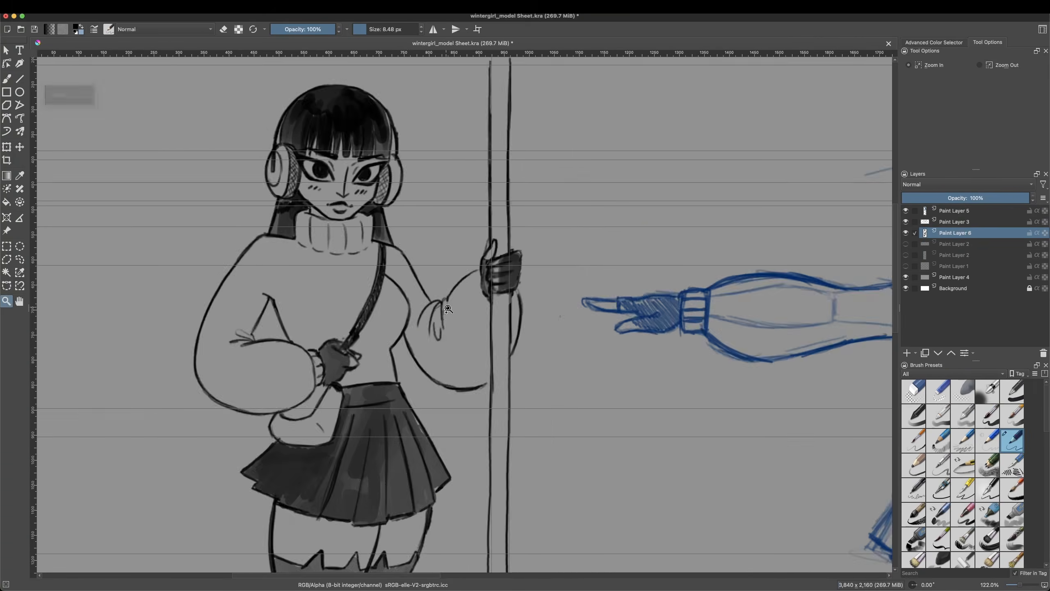
Step: Thicken the outer contours of the hair and sweater sleeves on the new layer with the Basic-5 Size Opacity brush
right_click(337, 304)
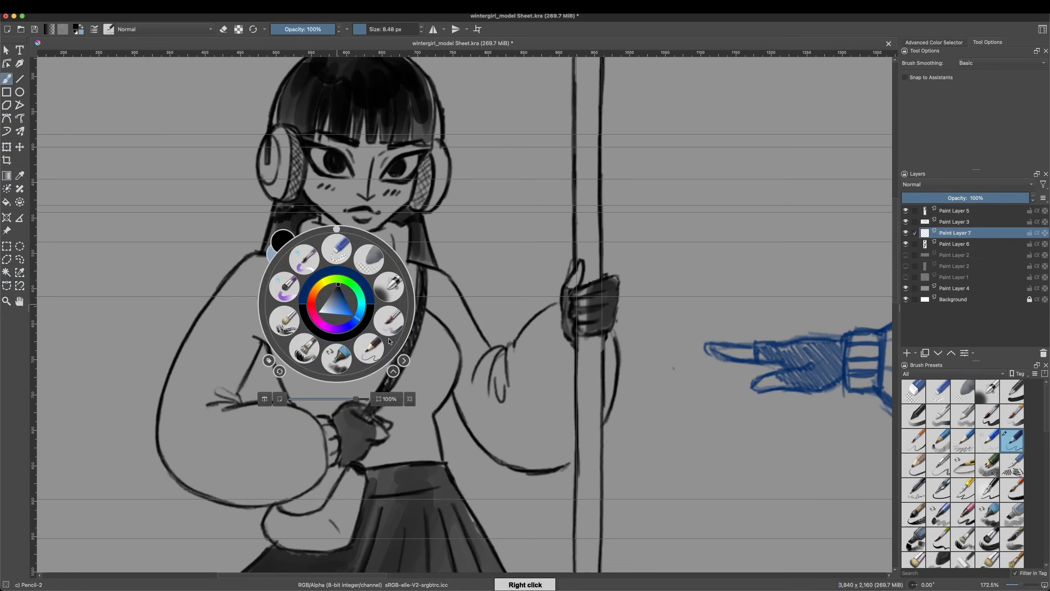
click(388, 320)
drag(234, 265, 168, 372)
drag(262, 244, 273, 203)
mouse_move(429, 268)
mouse_down()
mouse_move(486, 347)
mouse_move(515, 342)
mouse_up()
drag(515, 341, 560, 299)
Step: Thicken the outer contours of the far sleeve, the lower body and the skirt's side in black
scroll(465, 314, down, 4)
mouse_move(265, 256)
mouse_down()
mouse_move(239, 305)
mouse_move(288, 314)
mouse_up()
drag(334, 274, 436, 257)
drag(895, 248, 895, 273)
mouse_move(452, 186)
mouse_down()
mouse_move(540, 266)
mouse_move(576, 249)
mouse_up()
drag(620, 153, 605, 224)
drag(895, 271, 895, 286)
drag(272, 231, 270, 268)
drag(273, 267, 232, 302)
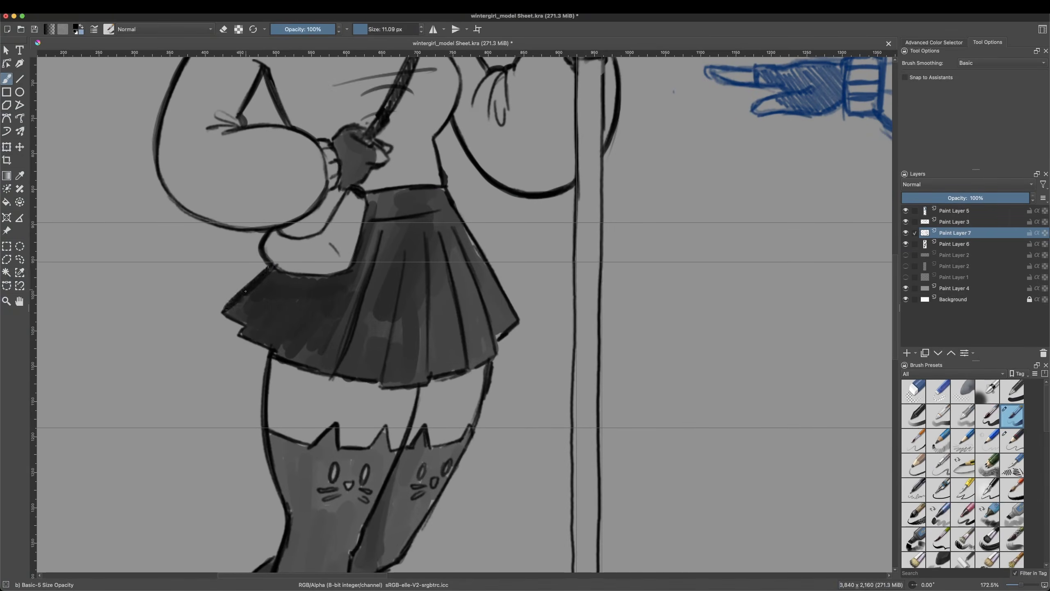
Step: Thicken the waist contour and touch up the figure's bold black outline
drag(447, 191, 455, 108)
scroll(455, 316, up, 9)
click(6, 301)
ctrl+triple_click(503, 372)
click(480, 294)
click(480, 294)
click(480, 295)
click(481, 294)
click(6, 79)
drag(292, 285, 403, 295)
click(6, 302)
ctrl+click(459, 296)
ctrl+click(459, 295)
ctrl+click(459, 295)
ctrl+click(459, 296)
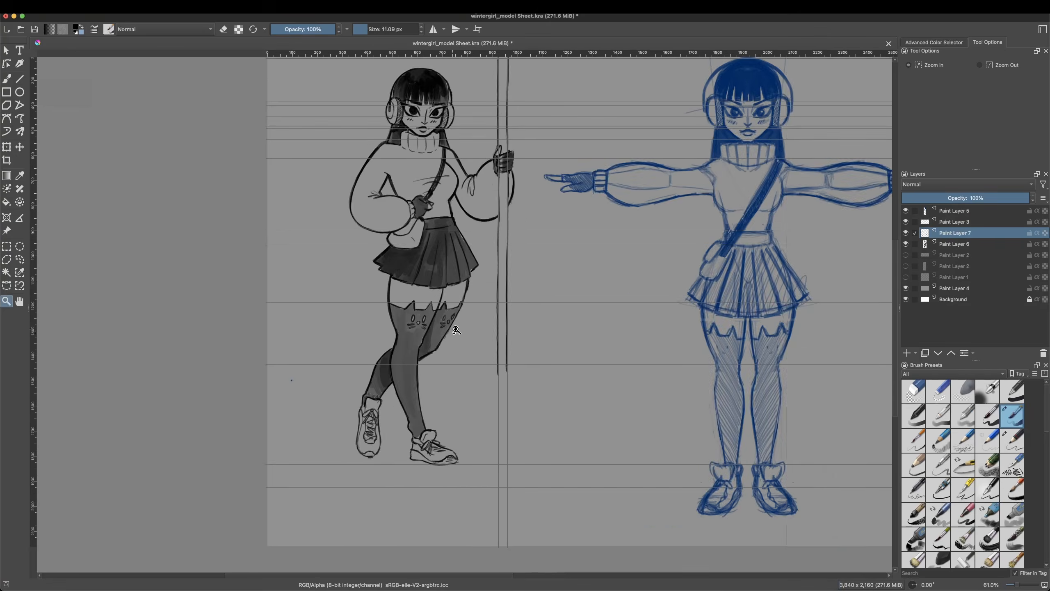
Step: Thicken the outer contours of both thighs and the rear knee in black
click(453, 347)
click(453, 347)
click(6, 79)
drag(487, 183, 486, 195)
drag(482, 195, 439, 307)
drag(470, 250, 418, 335)
drag(325, 186, 336, 305)
Step: Thicken the contours of the front lower leg and of both sneakers, cleaning up with the small eraser
drag(382, 420, 399, 494)
drag(412, 277, 382, 436)
drag(309, 435, 289, 550)
drag(270, 446, 264, 486)
drag(398, 560, 462, 558)
right_click(438, 363)
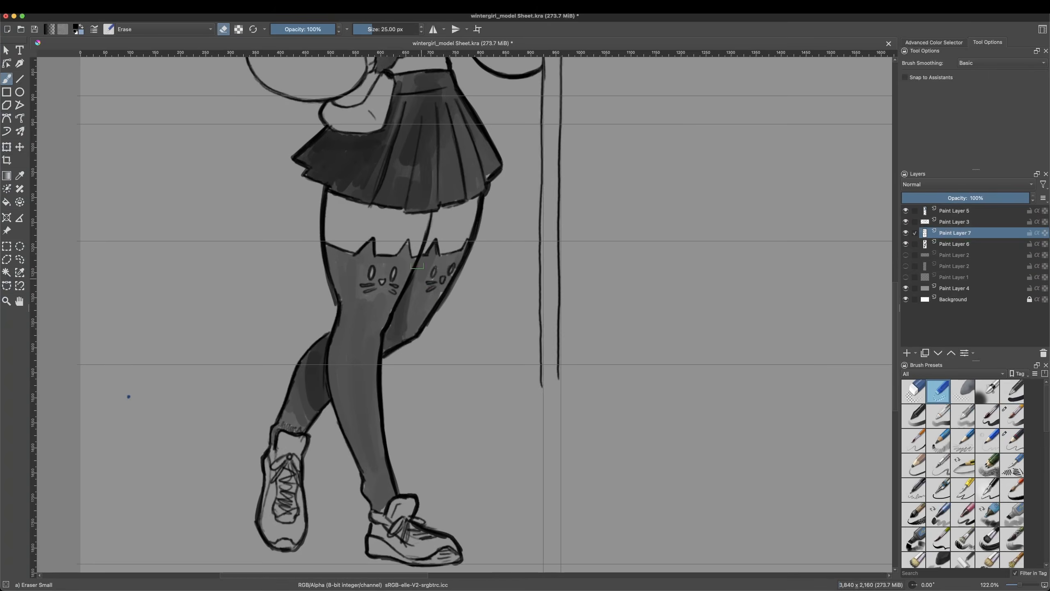
click(438, 307)
Step: Add a new paint layer and paint white highlights along the edge of the front leg
click(906, 353)
right_click(618, 316)
click(609, 326)
drag(327, 205, 340, 294)
drag(340, 318, 331, 381)
Step: Paint white highlights along the hair, headphones and glove, and hatch a highlight on the near sleeve
drag(894, 308, 894, 230)
drag(330, 203, 324, 230)
drag(323, 160, 328, 194)
drag(358, 95, 334, 140)
drag(548, 265, 548, 290)
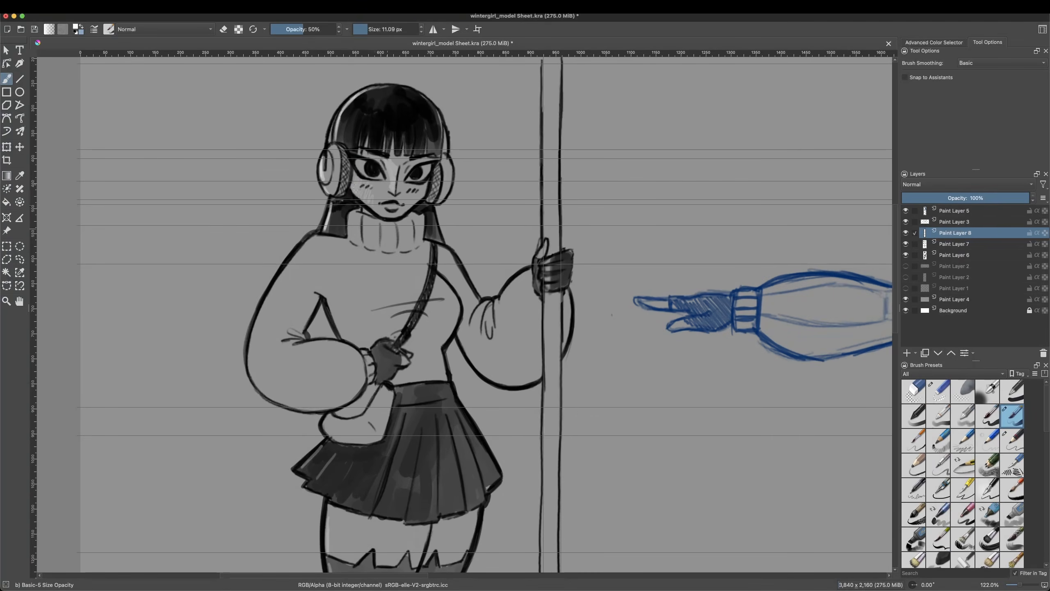
drag(310, 244, 250, 352)
click(6, 301)
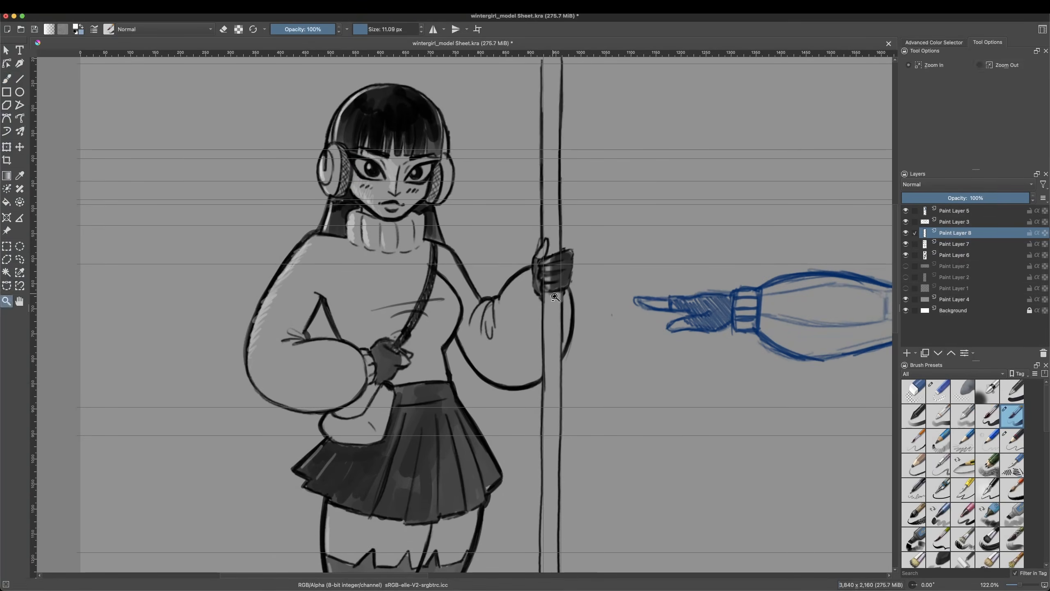
Step: Add a new paint layer for flat colours beneath the inked layers
right_click(301, 198)
right_click(301, 197)
right_click(300, 197)
click(955, 266)
click(906, 353)
double_click(282, 126)
click(282, 125)
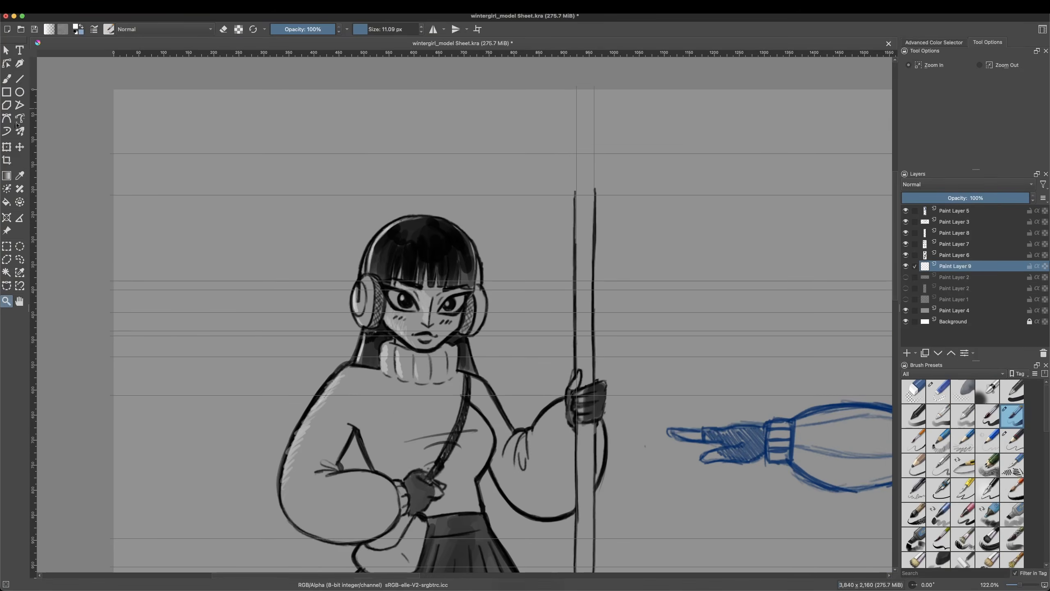
Step: Paint the face with a flat brown skin tone using the Basic-5 Size Opacity brush
key(b)
right_click(448, 358)
click(448, 361)
right_click(448, 361)
drag(387, 308, 399, 330)
drag(315, 31, 350, 38)
right_click(449, 316)
mouse_move(400, 313)
mouse_down()
mouse_move(413, 345)
mouse_move(445, 348)
mouse_up()
click(448, 318)
right_click(448, 318)
drag(397, 277, 423, 314)
drag(425, 275, 462, 288)
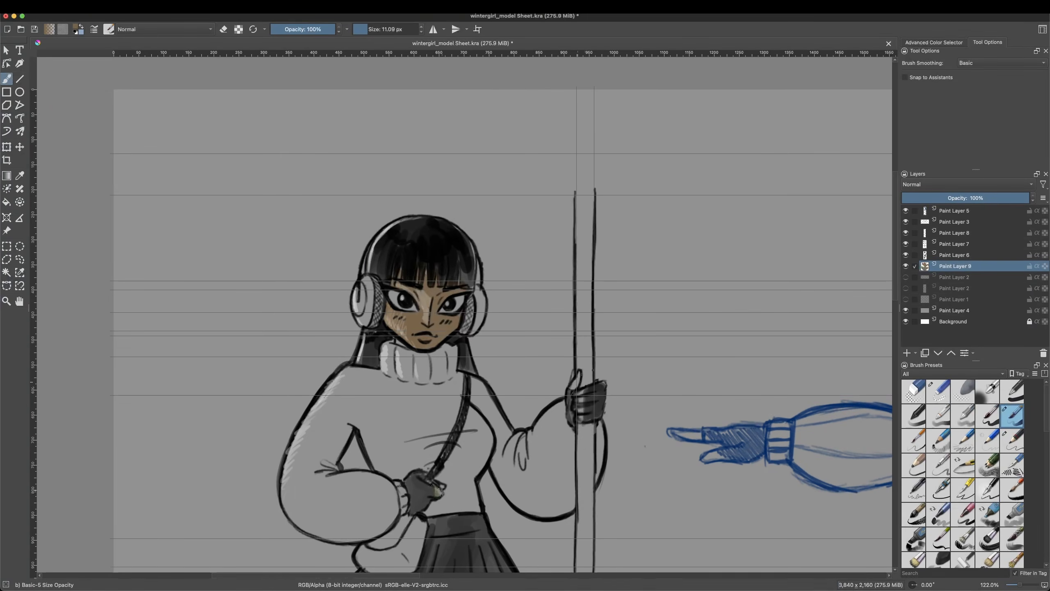
Step: Fill the fingers of the staff hand and the bare thighs with the brown skin tone
drag(581, 398, 582, 418)
drag(578, 375, 573, 389)
scroll(454, 373, down, 7)
right_click(377, 366)
right_click(376, 367)
mouse_move(364, 350)
mouse_down()
mouse_move(413, 395)
mouse_move(503, 393)
mouse_move(443, 367)
mouse_up()
scroll(455, 356, up, 7)
Step: Erase the white highlights on the face from Paint Layer 8 with the small eraser
click(955, 233)
click(938, 391)
drag(308, 30, 346, 32)
drag(411, 135, 425, 160)
Step: Colour the turtleneck sweater pink on Paint Layer 9 with the Basic-5 Size Opacity brush
click(955, 266)
right_click(456, 379)
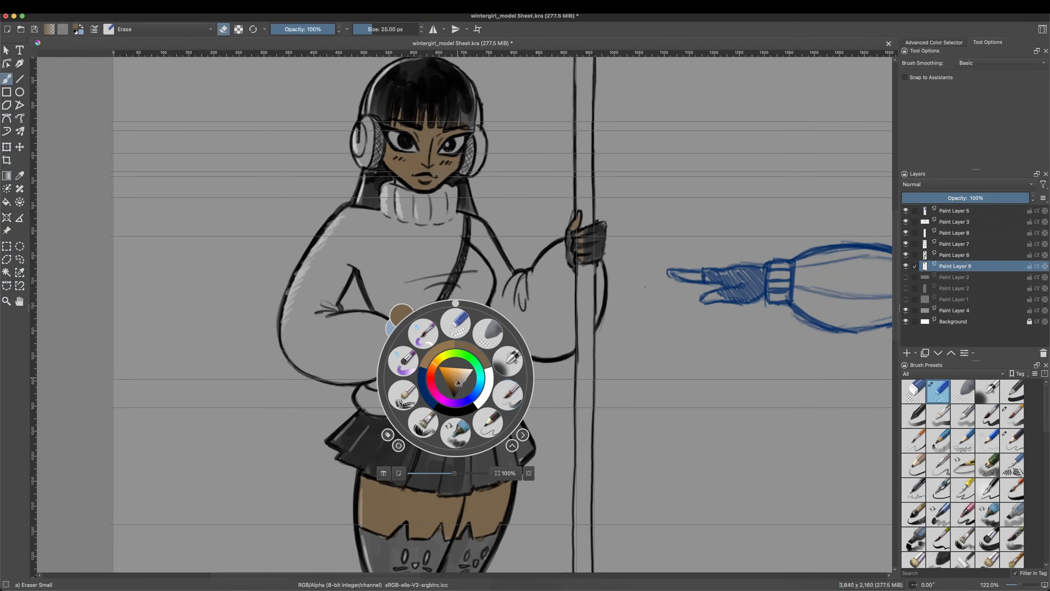
click(508, 395)
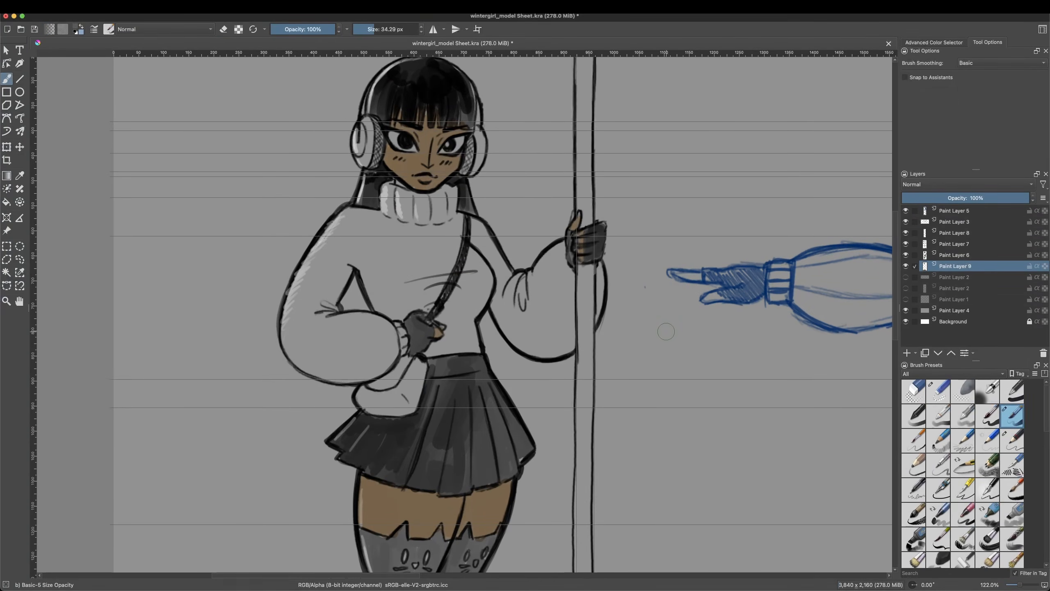
key(slash)
right_click(398, 260)
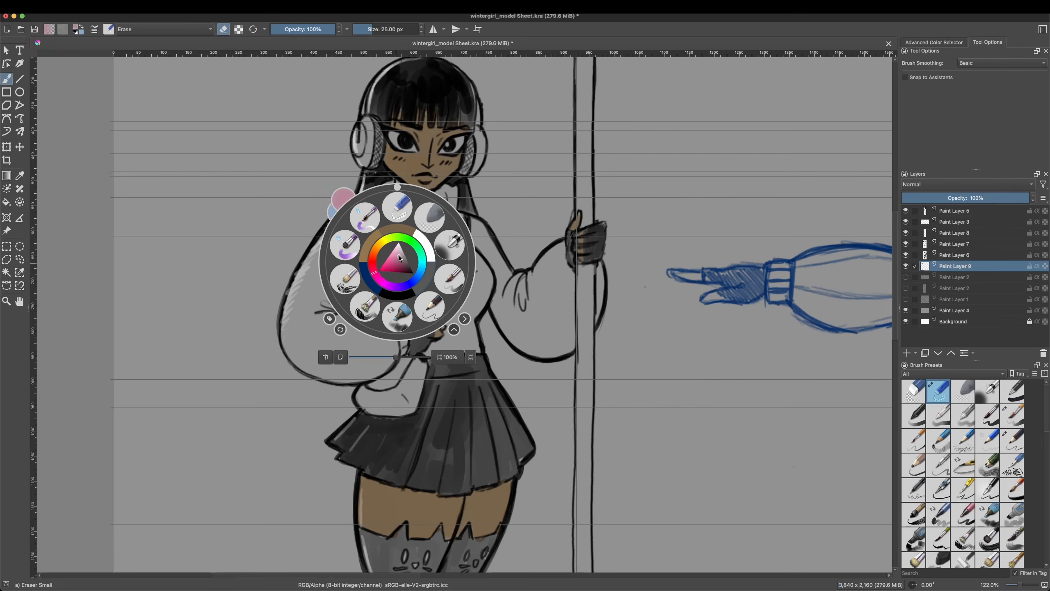
click(450, 279)
drag(346, 221, 305, 293)
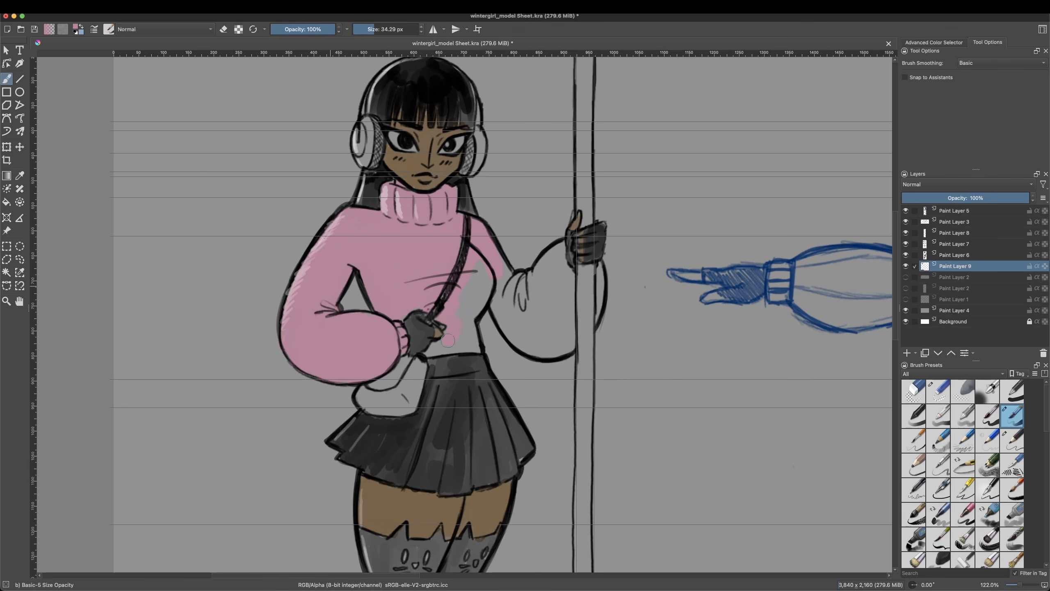
Step: Fill both sneakers with a cream colour
drag(455, 509, 480, 165)
drag(341, 410, 343, 482)
right_click(348, 415)
click(362, 413)
drag(347, 379, 344, 476)
drag(434, 472, 511, 494)
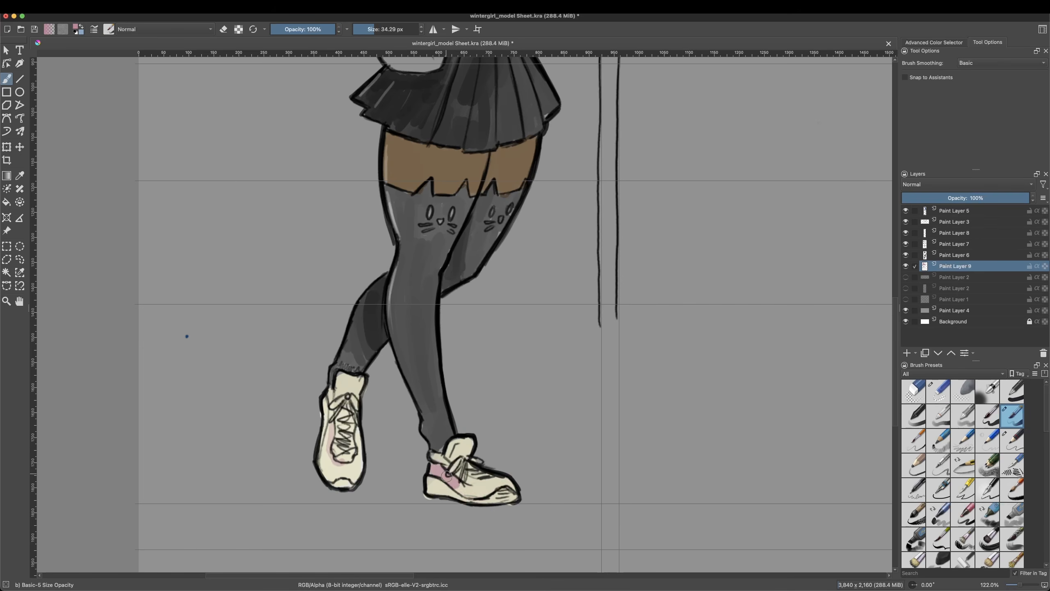
Step: Paint pink accents on the sides and tongues of both sneakers
drag(443, 472, 496, 488)
drag(332, 414, 355, 474)
drag(345, 422, 345, 445)
drag(469, 470, 477, 474)
Step: Colour the headphones with cream ear cups and pink inner pads
drag(475, 120, 410, 491)
right_click(420, 249)
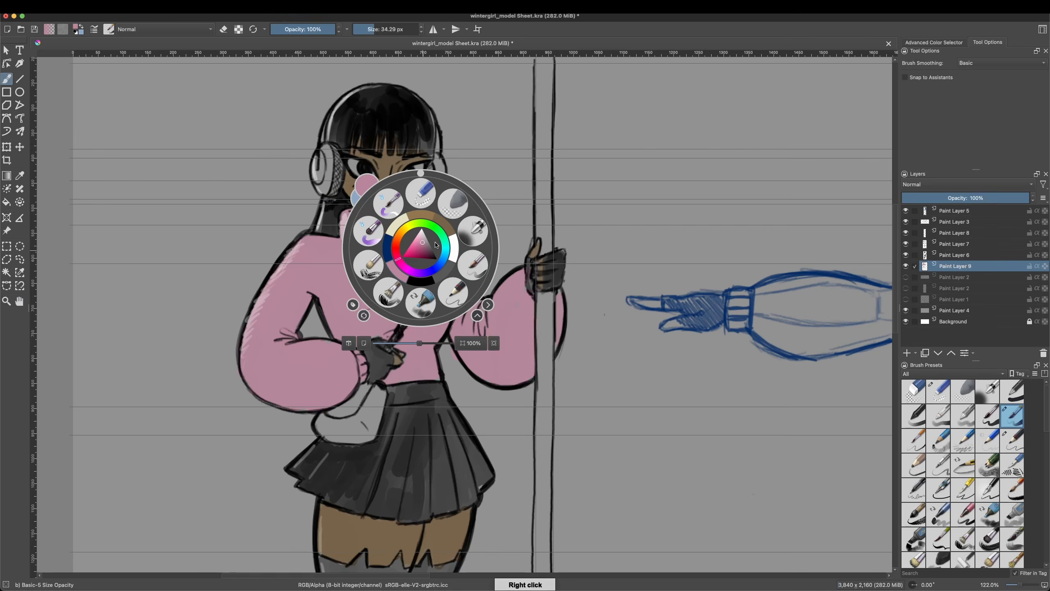
click(439, 273)
drag(328, 153, 328, 188)
drag(428, 200, 437, 168)
Step: Paint the whites of the eyes white
right_click(421, 180)
click(453, 181)
drag(352, 164, 374, 178)
Step: Fill the shoulder bag with the cream colour
right_click(433, 190)
click(434, 223)
mouse_move(322, 420)
mouse_down()
mouse_move(358, 438)
mouse_move(379, 391)
mouse_move(364, 437)
mouse_up()
right_click(461, 310)
click(437, 287)
Step: Compare the coloured pose with and without the white highlights of Paint Layer 8
click(955, 233)
click(906, 233)
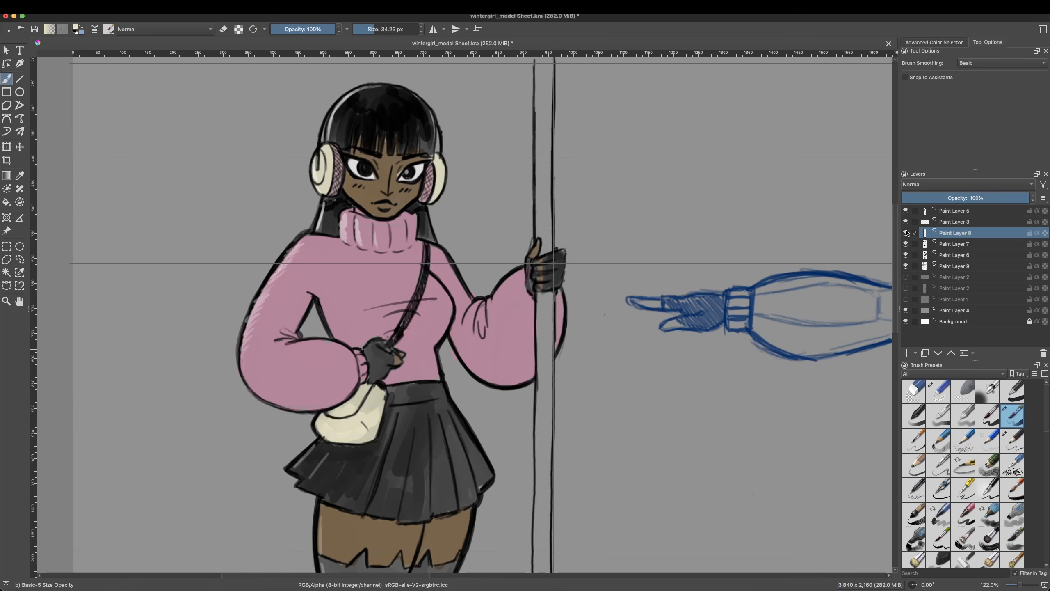
click(906, 233)
click(938, 392)
Step: Add a new paint layer above the inks and draw light details on the face with Pencil-2
click(1012, 441)
click(6, 302)
click(304, 265)
drag(304, 165, 304, 308)
ctrl+click(306, 265)
drag(431, 541, 489, 312)
click(406, 360)
click(906, 353)
click(6, 78)
right_click(459, 317)
click(435, 294)
right_click(452, 305)
mouse_move(407, 299)
mouse_down()
mouse_move(407, 311)
mouse_move(433, 318)
mouse_up()
click(428, 281)
Step: Add another new paint layer directly above Paint Layer 8 for the face make-up
click(7, 301)
ctrl+click(376, 366)
click(392, 160)
click(954, 244)
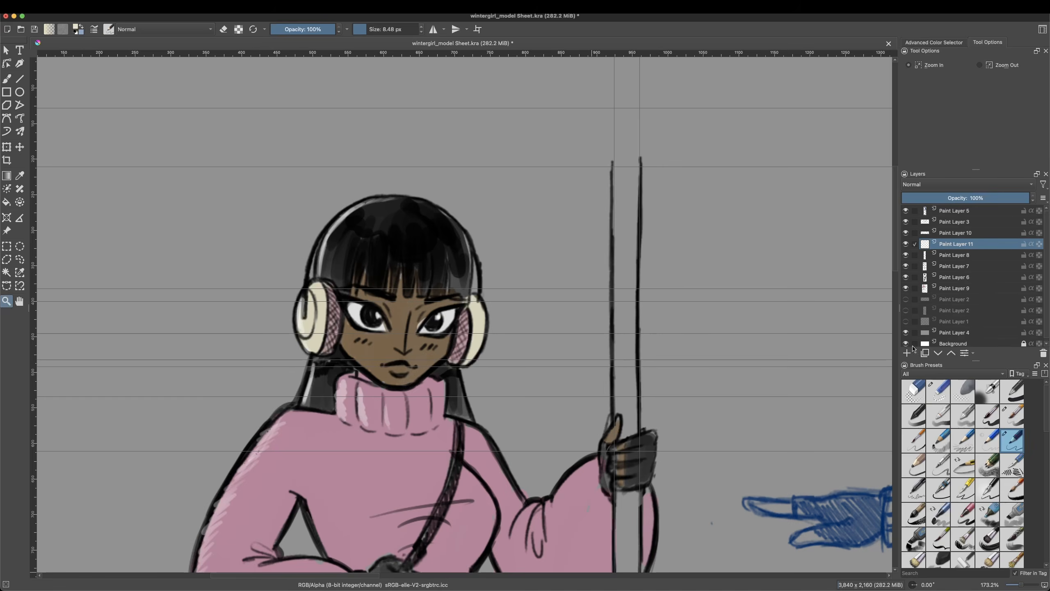
click(906, 352)
Step: Try tinting the cheeks, nose and lips pink with Pencil-2 at 36% opacity
click(6, 79)
right_click(493, 319)
click(468, 323)
click(487, 310)
click(294, 29)
click(372, 30)
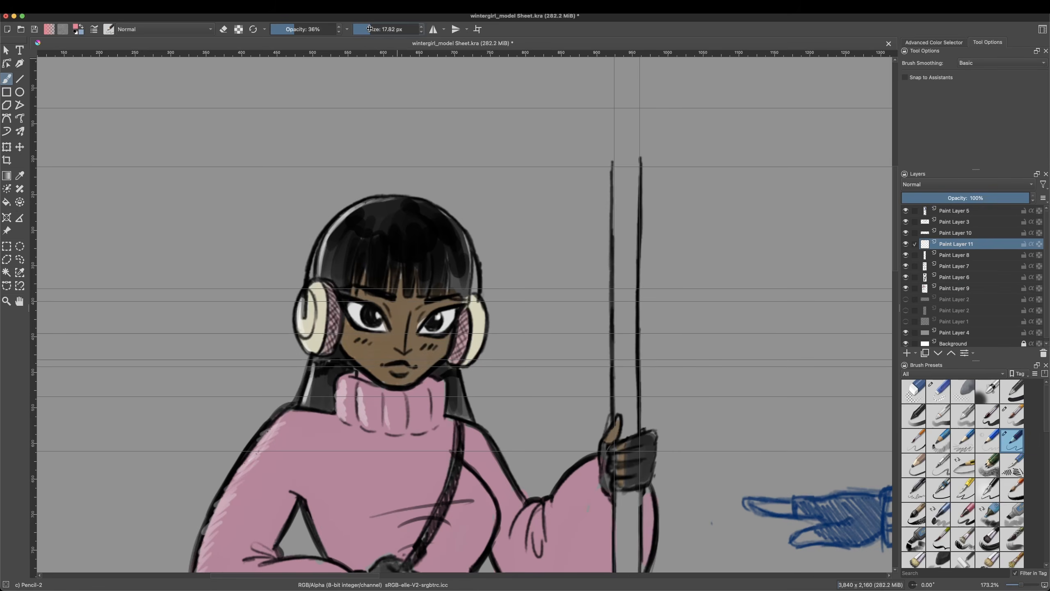
click(906, 277)
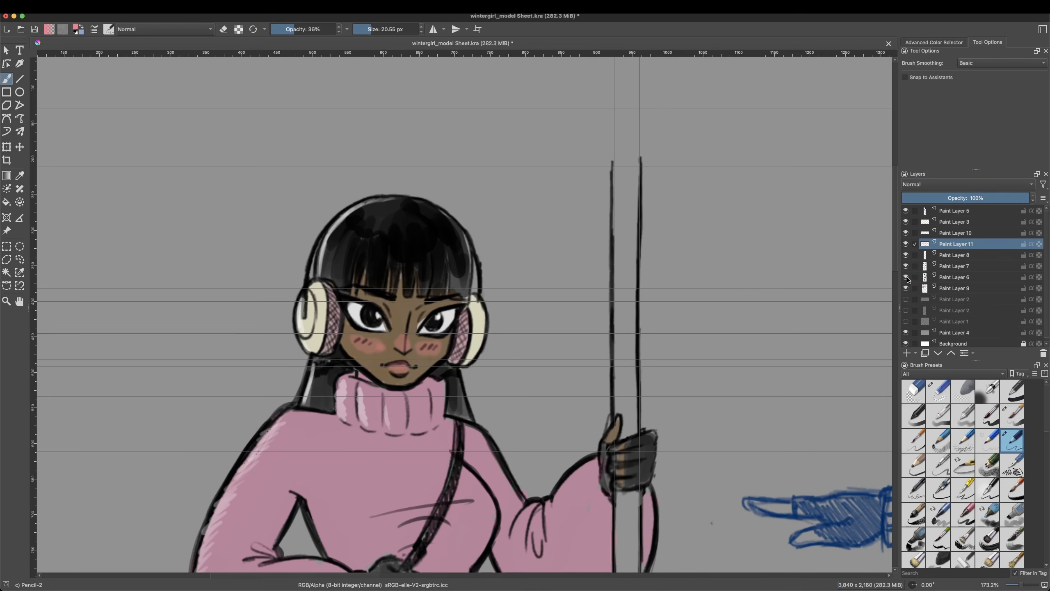
click(905, 277)
Step: Move Paint Layer 11 below Paint Layer 6 and airbrush a soft pink blush on the near cheek
drag(955, 244, 956, 282)
right_click(435, 344)
click(467, 299)
drag(368, 349, 383, 347)
right_click(419, 336)
mouse_move(391, 368)
mouse_down()
mouse_move(405, 369)
mouse_move(381, 354)
mouse_up()
click(464, 387)
Step: Airbrush a soft pinkish tint on the far cheek and around the far eye using Airbrush Soft on Paint Layer 11
right_click(400, 333)
click(452, 315)
drag(416, 348, 427, 347)
right_click(470, 331)
right_click(432, 343)
click(439, 349)
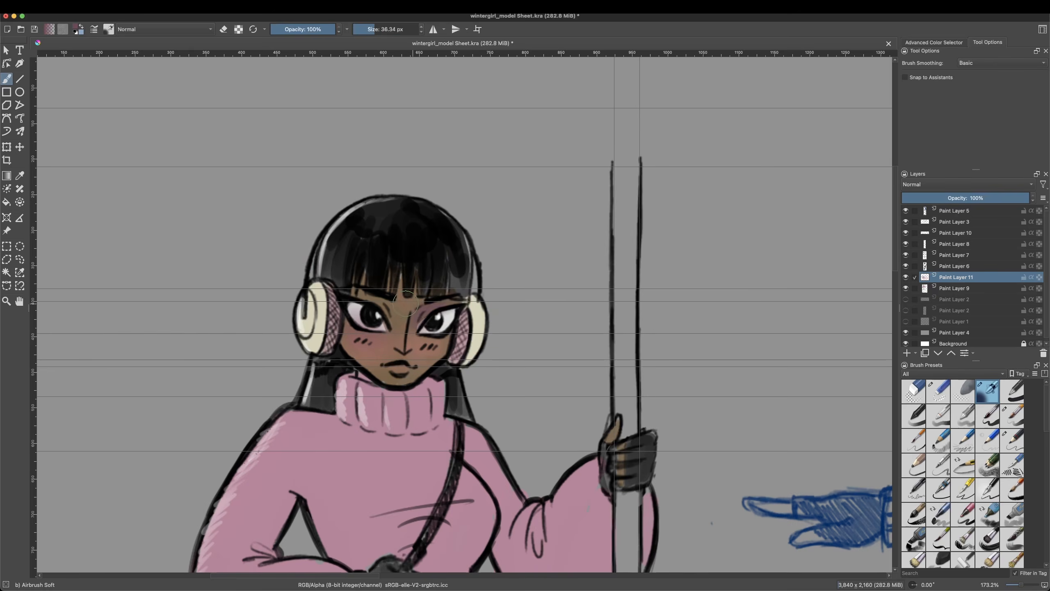
Step: Try purple eyeshadow strokes around both eyes with Basic-5 Size Opacity and undo the last stroke
ctrl+click(355, 294)
right_click(372, 314)
click(424, 331)
right_click(421, 327)
click(454, 283)
right_click(428, 293)
click(429, 238)
click(463, 253)
right_click(370, 304)
click(422, 322)
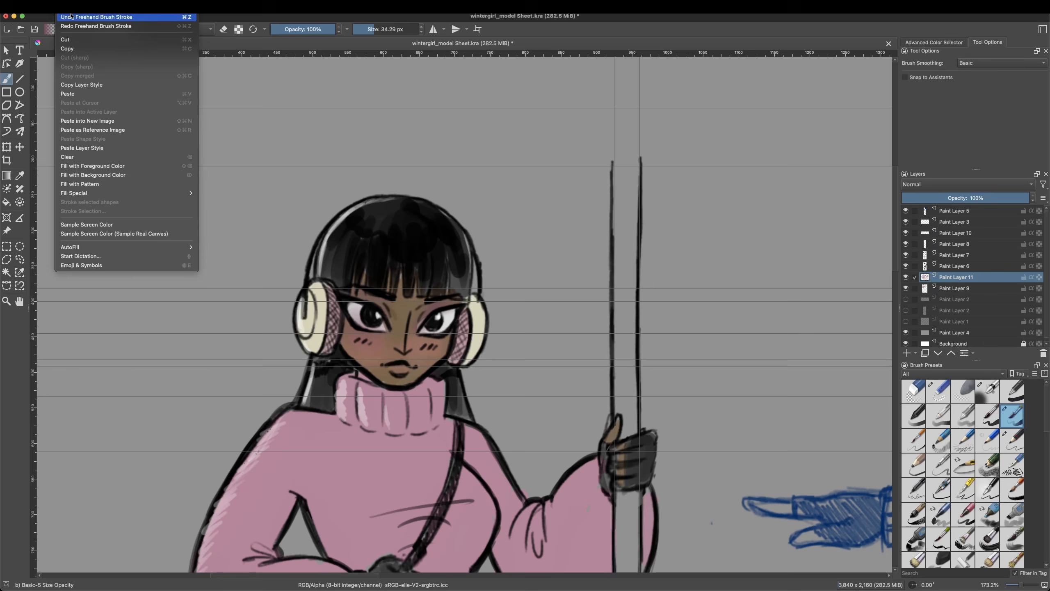
Step: Paint plum eyeshadow around both eyes with a small Basic-5 Size Opacity brush and soften it with Blender Basic
right_click(432, 316)
click(430, 318)
drag(418, 321, 435, 306)
drag(435, 306, 422, 318)
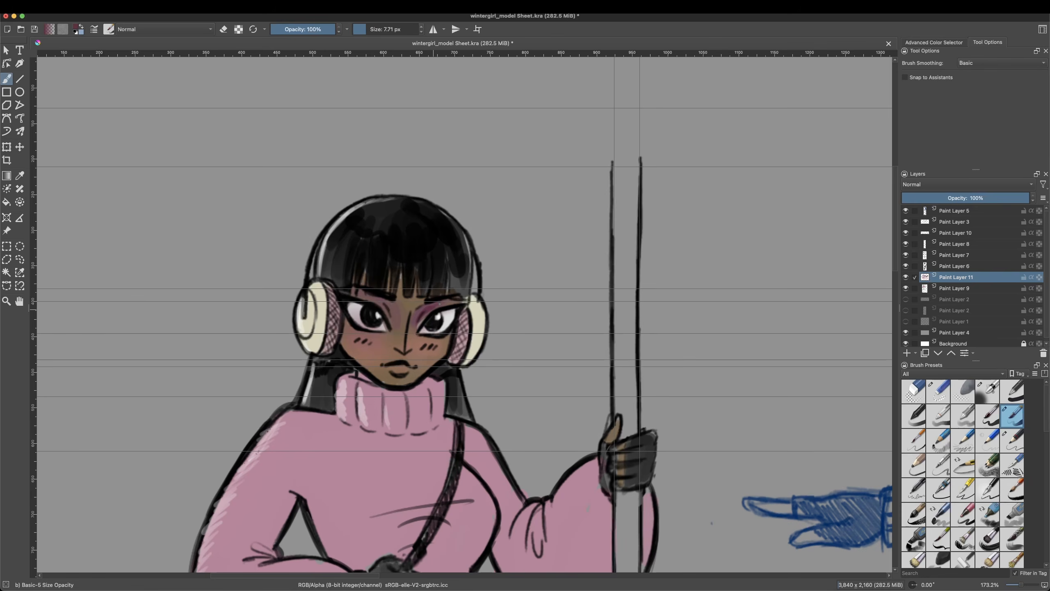
right_click(410, 308)
click(380, 334)
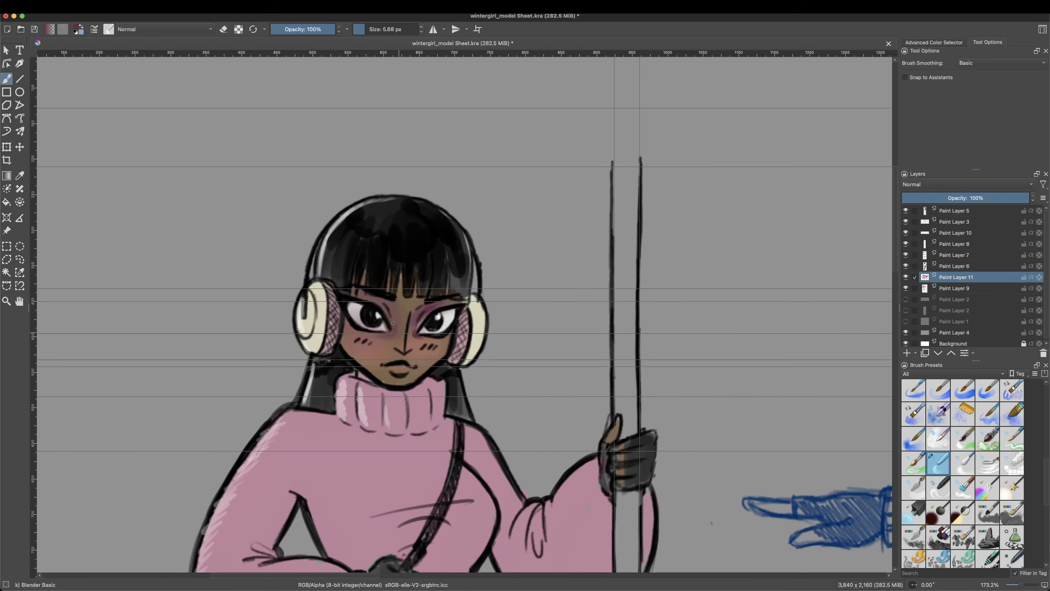
drag(396, 341, 405, 342)
Step: Colour the lips orange-brown and give them a light highlight
right_click(408, 367)
right_click(530, 367)
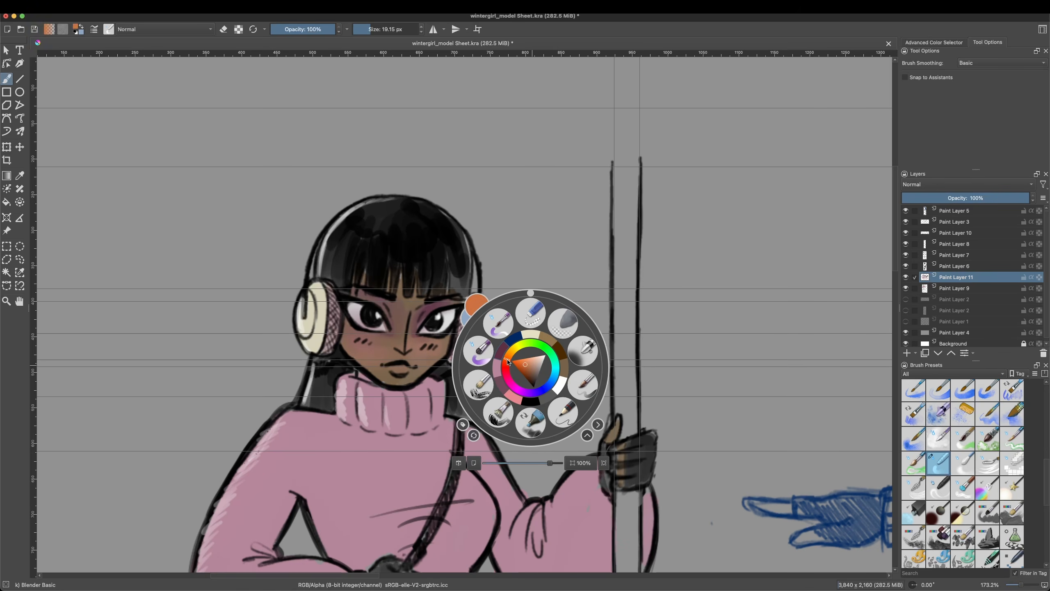
click(582, 385)
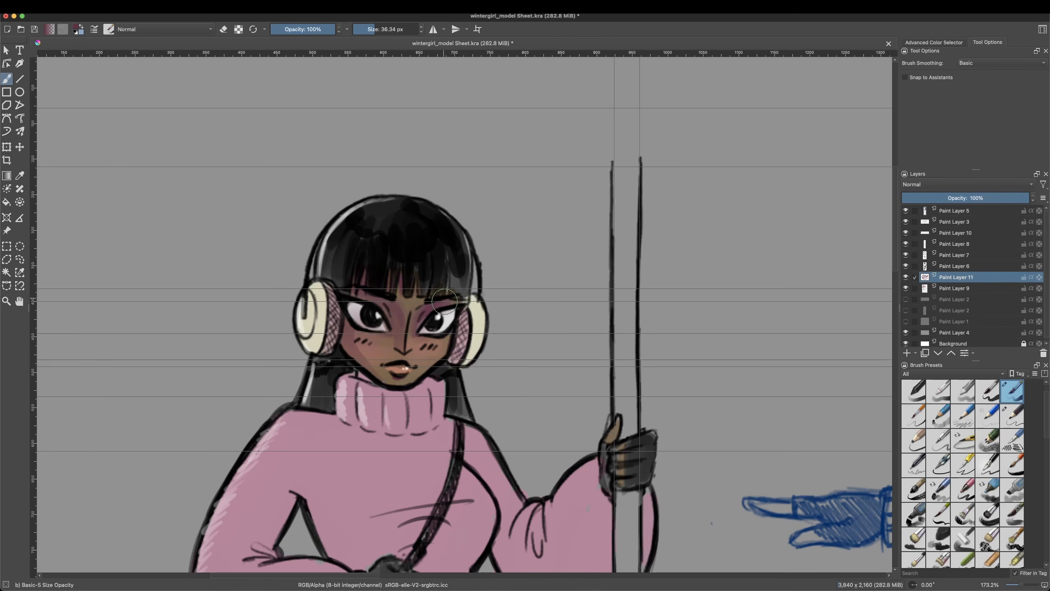
Step: Paint light tan highlights along the jaw and the near cheek with Basic-5 Size Opacity
right_click(446, 360)
right_click(447, 357)
drag(411, 383, 450, 338)
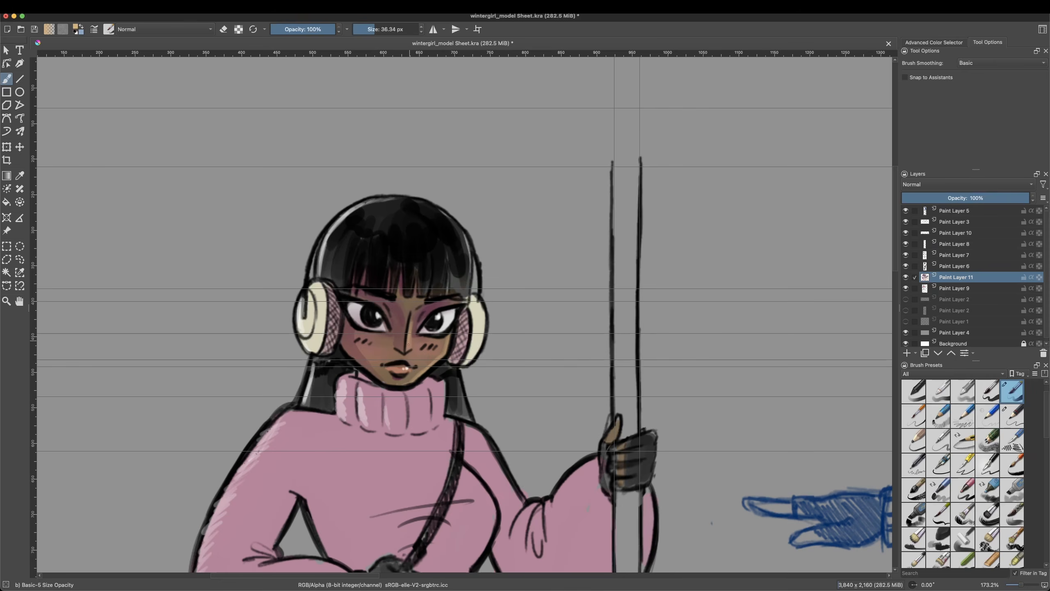
right_click(373, 358)
click(352, 371)
click(369, 347)
right_click(367, 349)
drag(349, 350, 367, 368)
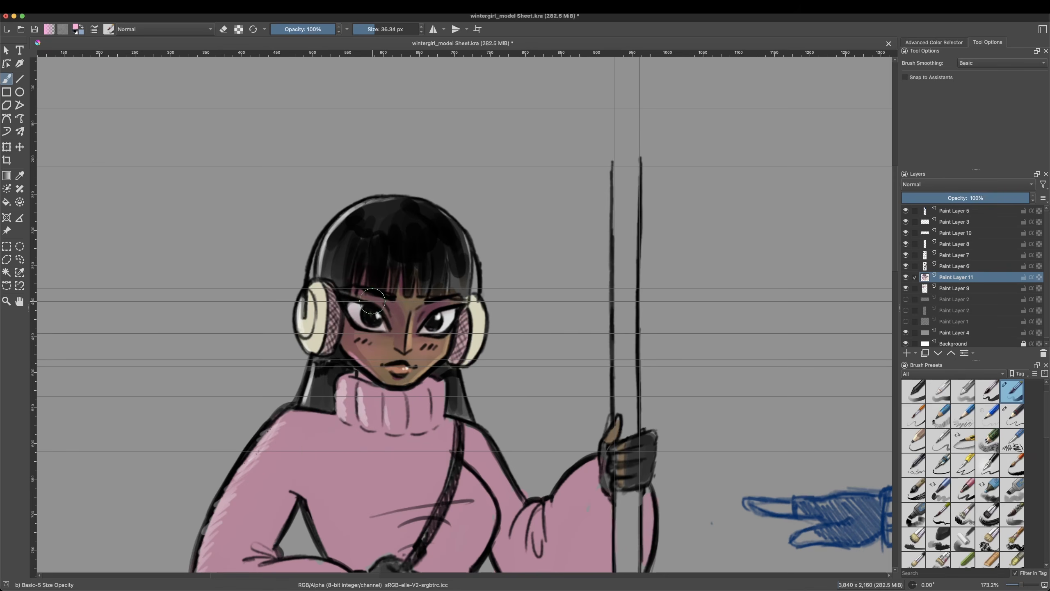
Step: Add tan highlights to the nose and upper face and blend the face tones with Blender Basic
right_click(419, 318)
right_click(418, 318)
right_click(419, 308)
click(452, 307)
right_click(452, 309)
right_click(413, 307)
click(413, 360)
scroll(416, 418, down, 3)
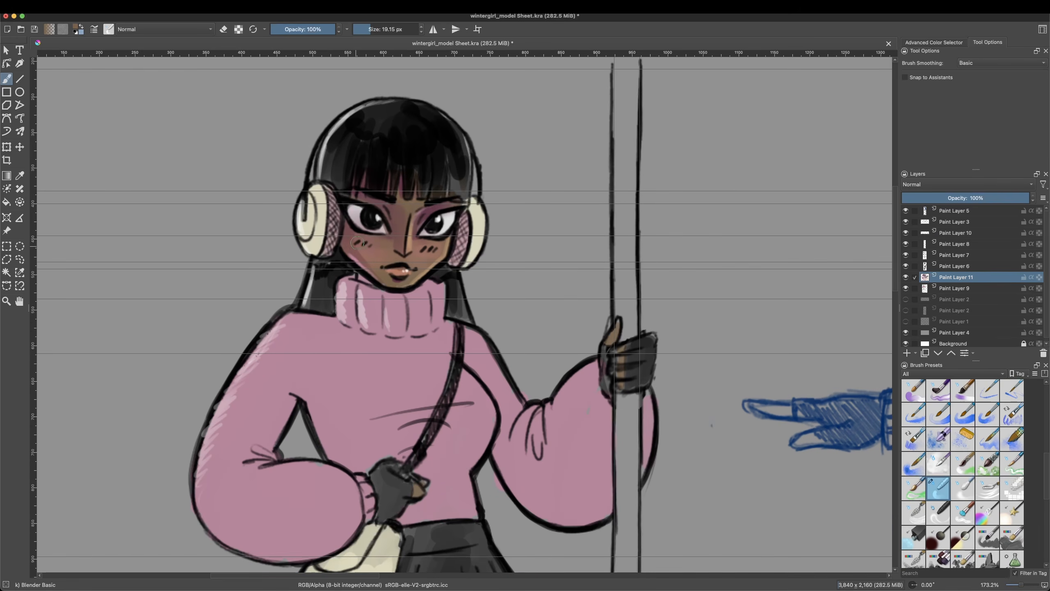
Step: Shade the lower part of the near earmuff with a soft brown
right_click(447, 276)
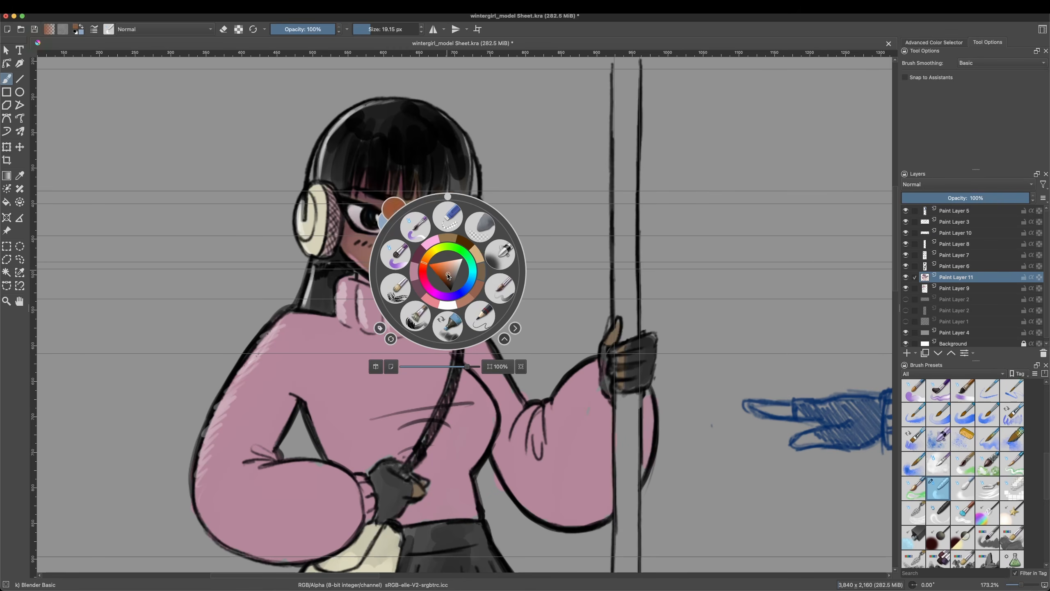
click(444, 219)
ctrl+click(376, 217)
mouse_move(305, 246)
mouse_down()
mouse_move(299, 213)
mouse_move(358, 222)
mouse_up()
right_click(478, 264)
Step: Hide Paint Layer 8 and add a new paint layer directly above Paint Layer 3
drag(515, 376, 493, 375)
click(906, 244)
key(Insert)
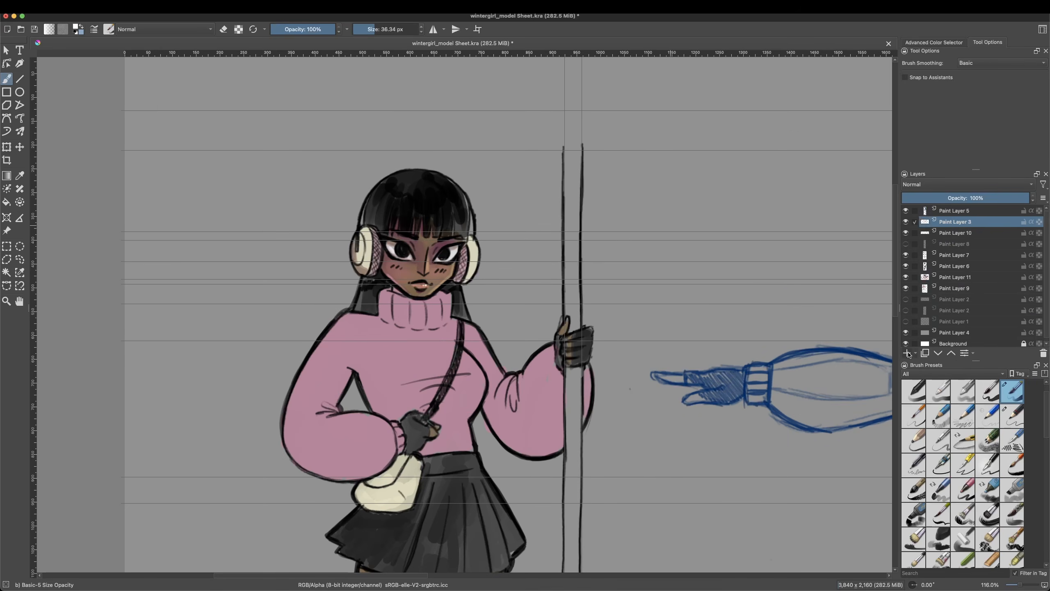
Step: Paint a light pink rim light along the far side of the hair and the sweater on Paint Layer 12
right_click(530, 290)
click(500, 271)
click(467, 231)
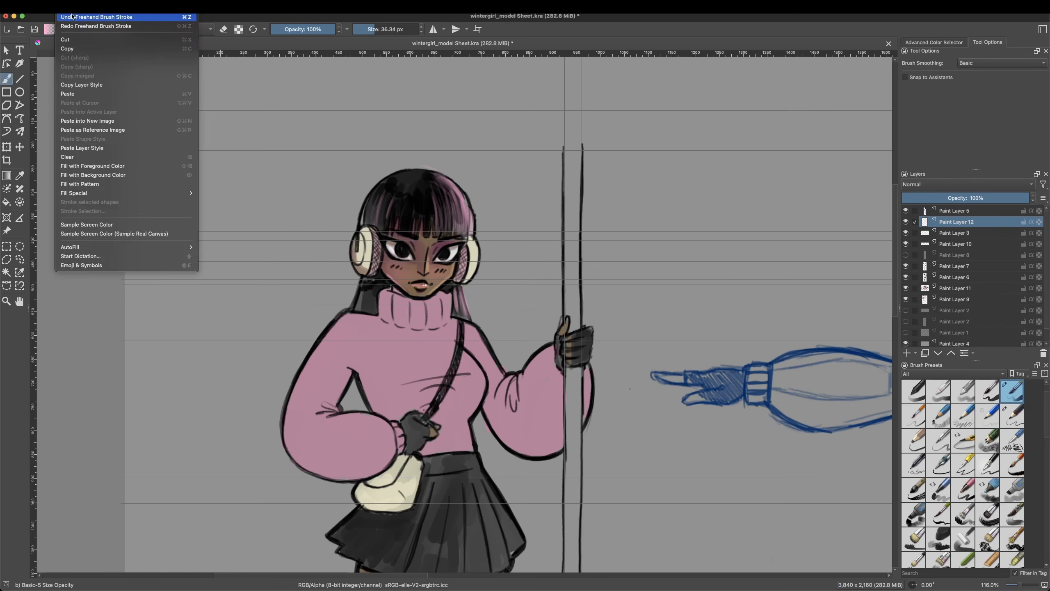
drag(467, 367, 489, 358)
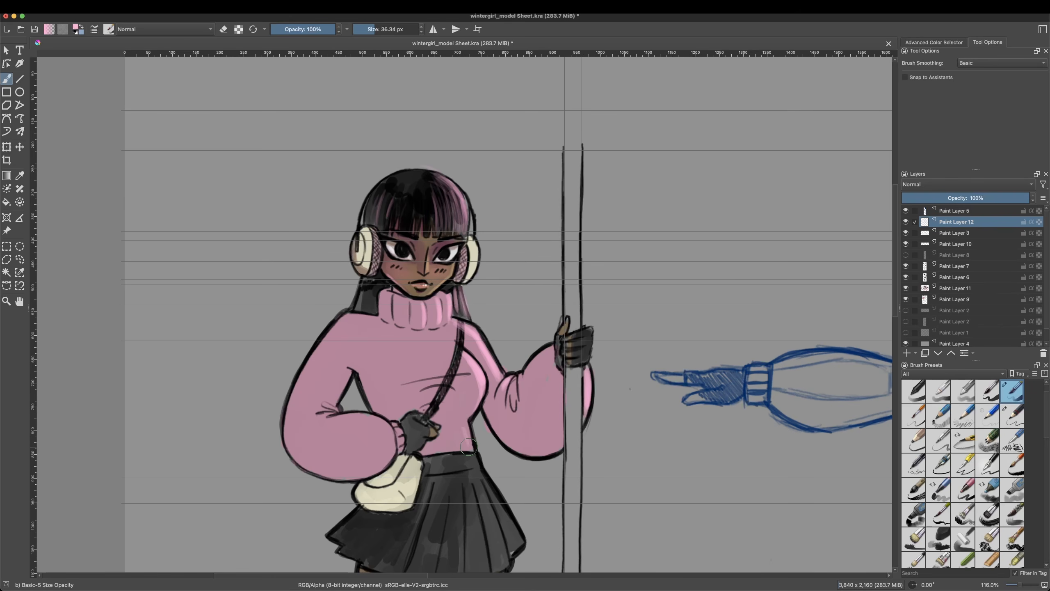
Step: Continue the pink rim light down the skirt pleats and stockings, undoing the last stray stroke
drag(483, 486, 505, 567)
scroll(501, 504, down, 3)
drag(475, 400, 488, 527)
scroll(489, 525, down, 3)
drag(483, 443, 441, 519)
drag(440, 445, 411, 504)
drag(445, 437, 449, 423)
key(ctrl+z)
scroll(509, 310, up, 3)
Step: Paint dark plum shadows on the near sleeve, the turtleneck folds and the stockings with Basic-5 Size Opacity
right_click(451, 230)
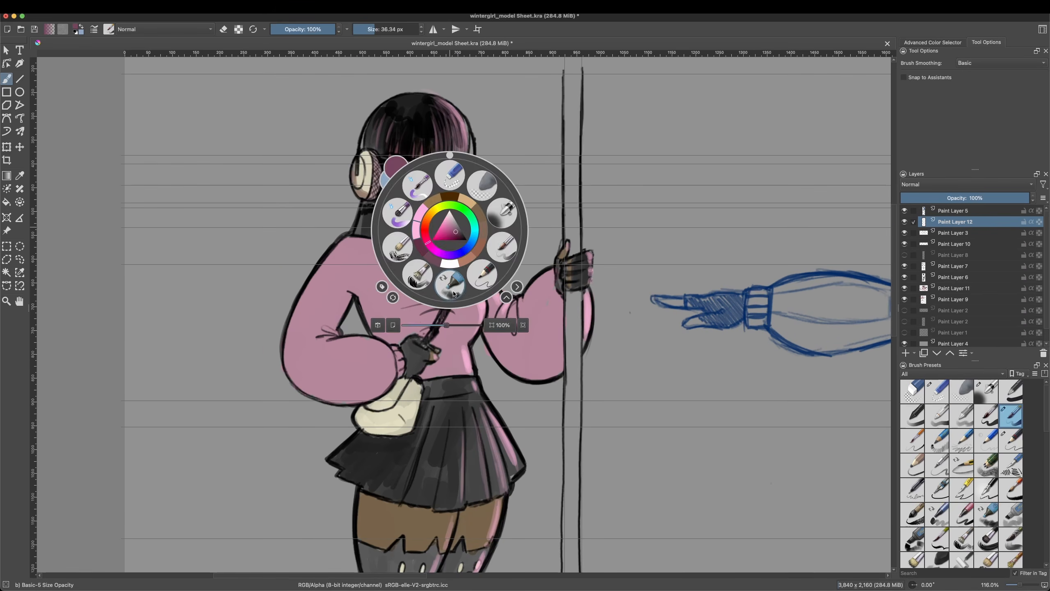
click(448, 235)
click(505, 325)
drag(339, 240, 370, 397)
drag(351, 283, 372, 323)
drag(392, 211, 395, 241)
drag(411, 240, 411, 230)
key(ctrl+minus)
key(ctrl+minus)
mouse_move(410, 418)
mouse_down()
mouse_move(415, 531)
mouse_move(414, 464)
mouse_up()
Step: Shade the bare thighs below the skirt hem and soften the shading with Blender Blur at 60 px
click(936, 392)
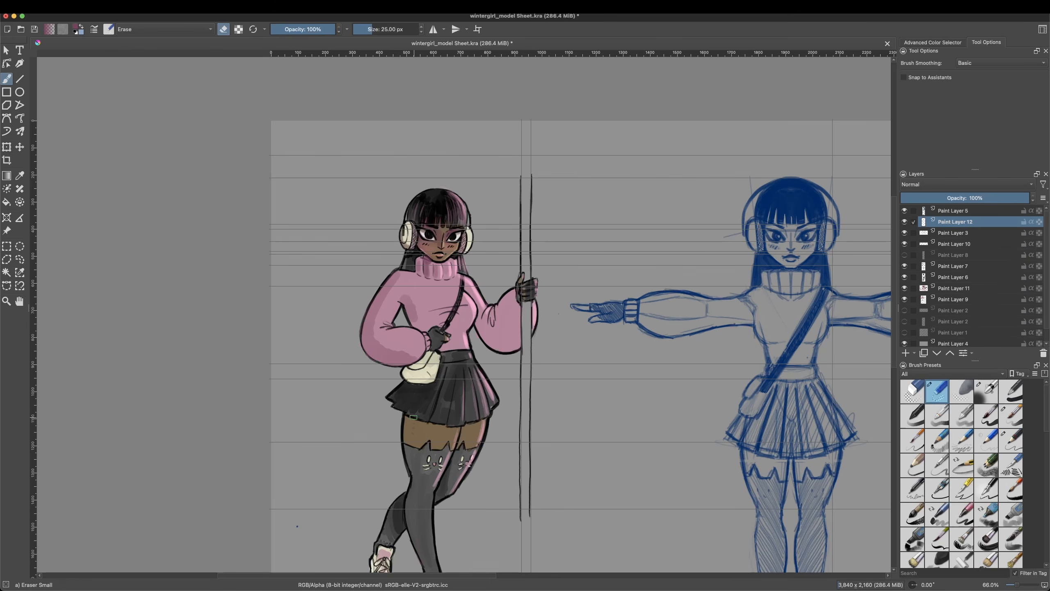
right_click(460, 412)
click(463, 438)
click(463, 405)
right_click(428, 407)
click(480, 424)
right_click(473, 402)
click(484, 397)
click(407, 427)
right_click(449, 426)
mouse_move(406, 422)
mouse_down()
mouse_move(416, 453)
mouse_move(427, 435)
mouse_up()
click(481, 382)
right_click(421, 432)
click(370, 415)
Step: Try the Desaturate filter with the Lightness method on Paint Layer 12 and undo it
click(103, 6)
click(315, 103)
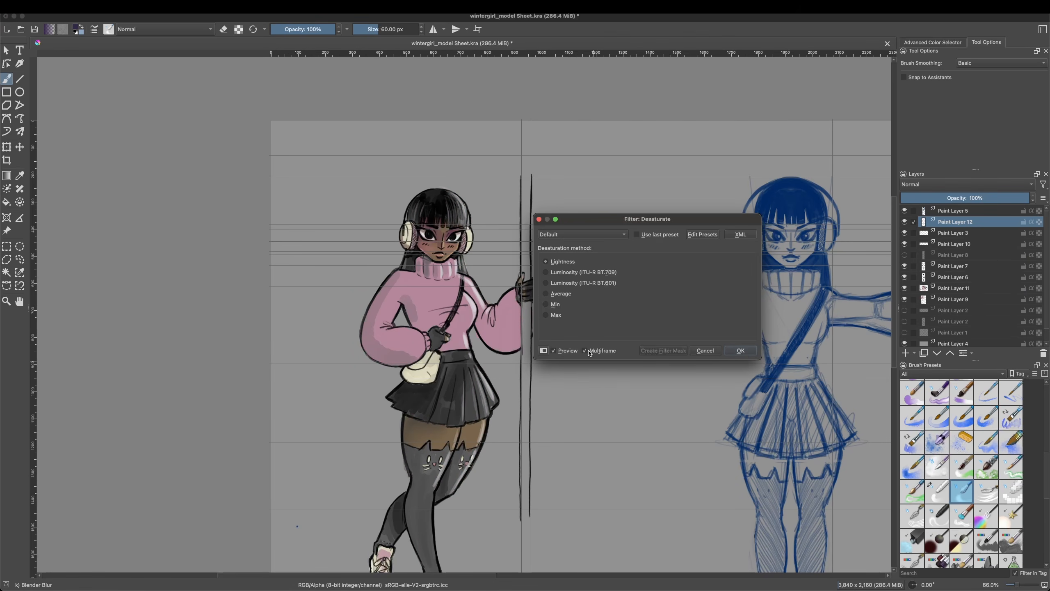
click(740, 351)
click(967, 210)
click(70, 7)
click(124, 17)
Step: Try a Desaturate filter layer above Paint Layer 5, toggle its visibility to compare, and undo it
double_click(970, 211)
click(624, 345)
click(915, 353)
click(931, 405)
click(412, 249)
click(648, 399)
click(904, 210)
click(904, 211)
right_click(955, 210)
click(905, 353)
key(super+z)
Step: Start another filter layer above Paint Layer 5 and preview the Desaturate, Threshold, Color Adjustment and Levels filters
click(914, 354)
click(931, 404)
click(413, 248)
drag(446, 187, 625, 274)
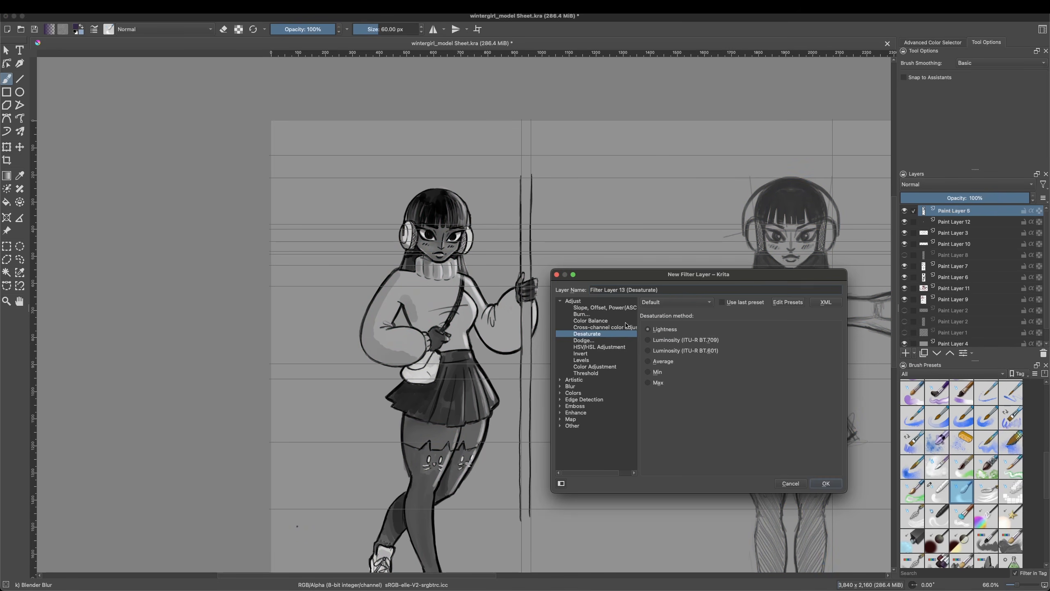
click(600, 327)
click(586, 374)
click(594, 366)
click(686, 422)
click(582, 361)
click(587, 334)
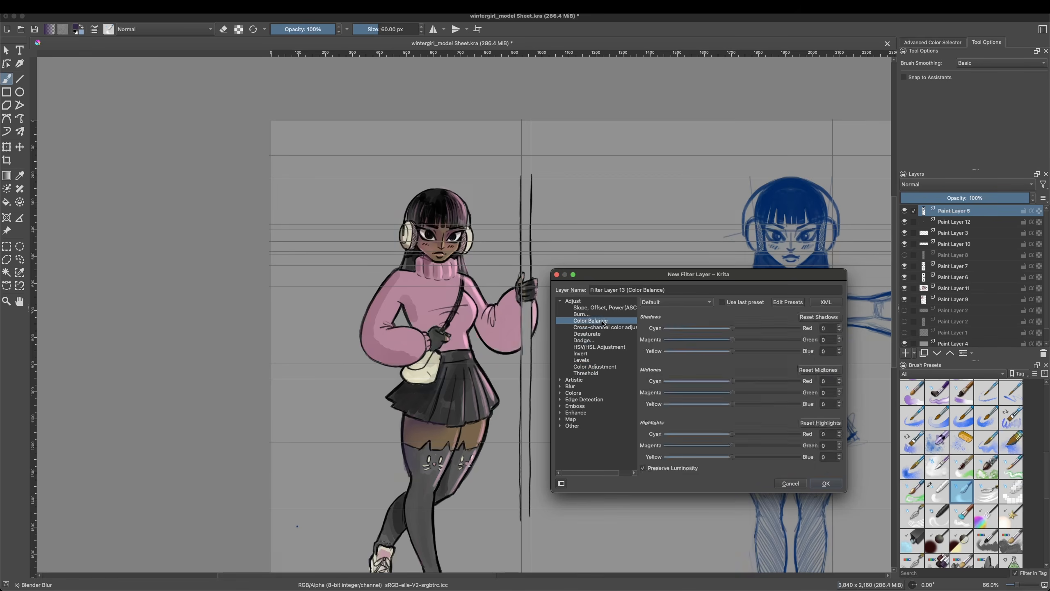
Step: Preview Color Balance and other adjustment filters for the new filter layer, ending on Posterize
click(561, 379)
click(588, 393)
click(583, 399)
click(590, 320)
scroll(788, 335, down, 1)
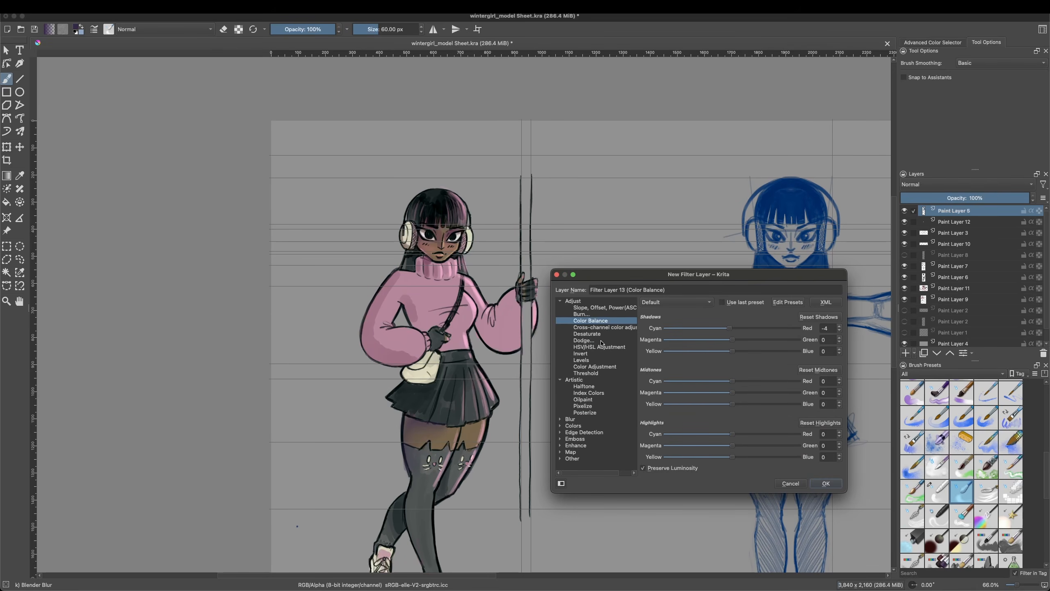
double_click(573, 426)
click(602, 308)
click(595, 321)
click(592, 341)
click(598, 367)
click(599, 374)
click(585, 412)
click(560, 452)
scroll(579, 449, down, 5)
click(560, 447)
click(677, 302)
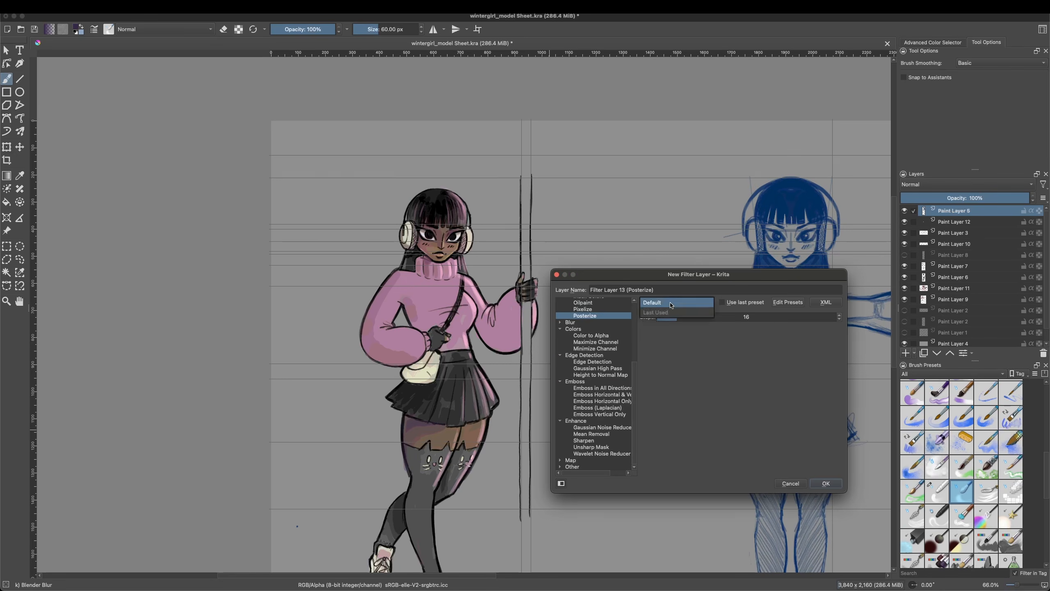
Step: Try a contrast S-curve with the Color Adjustment filter on the RGBA channel and discard the filter layer
scroll(595, 364, up, 5)
click(595, 367)
drag(715, 408, 729, 410)
drag(781, 360, 784, 355)
drag(729, 410, 713, 411)
click(561, 484)
click(561, 483)
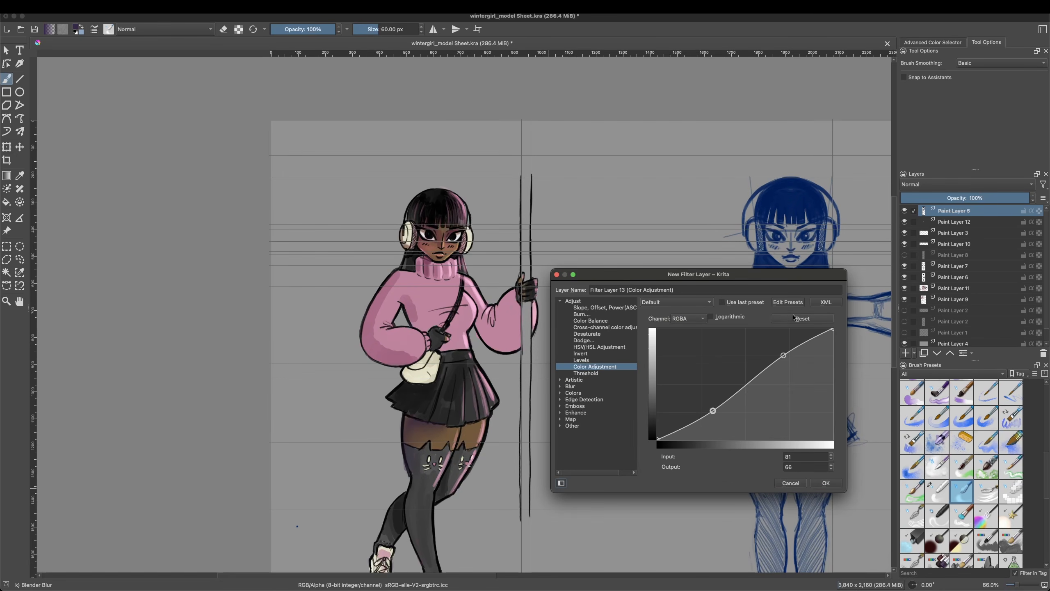
click(790, 482)
Step: Paint a pale teal light along the near sleeve's outer edge on Paint Layer 12 with Pencil-2 at 36% opacity
click(947, 222)
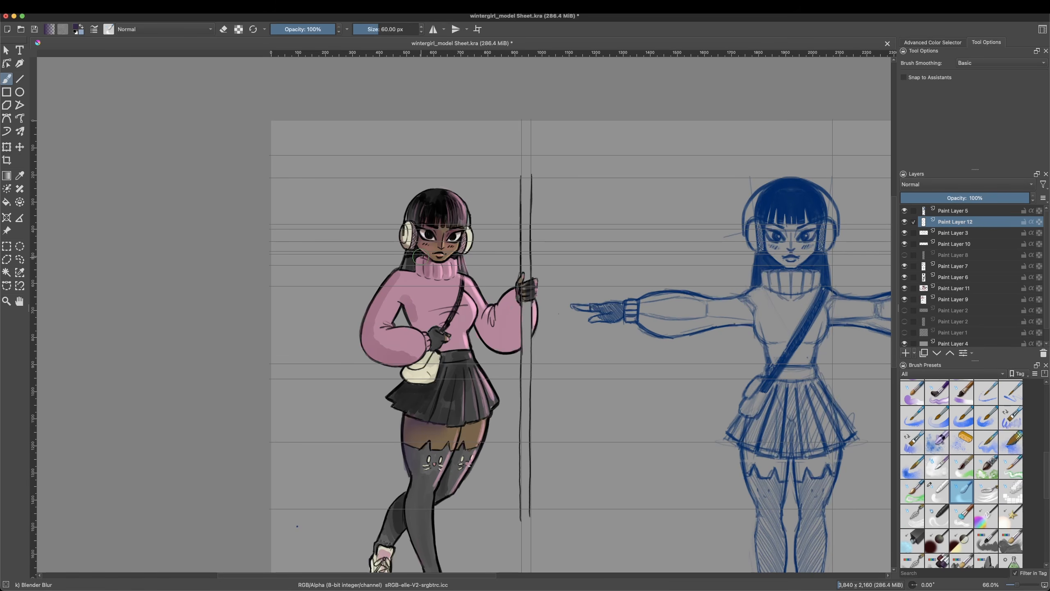
right_click(496, 278)
click(505, 291)
right_click(505, 291)
click(505, 234)
drag(367, 314, 364, 335)
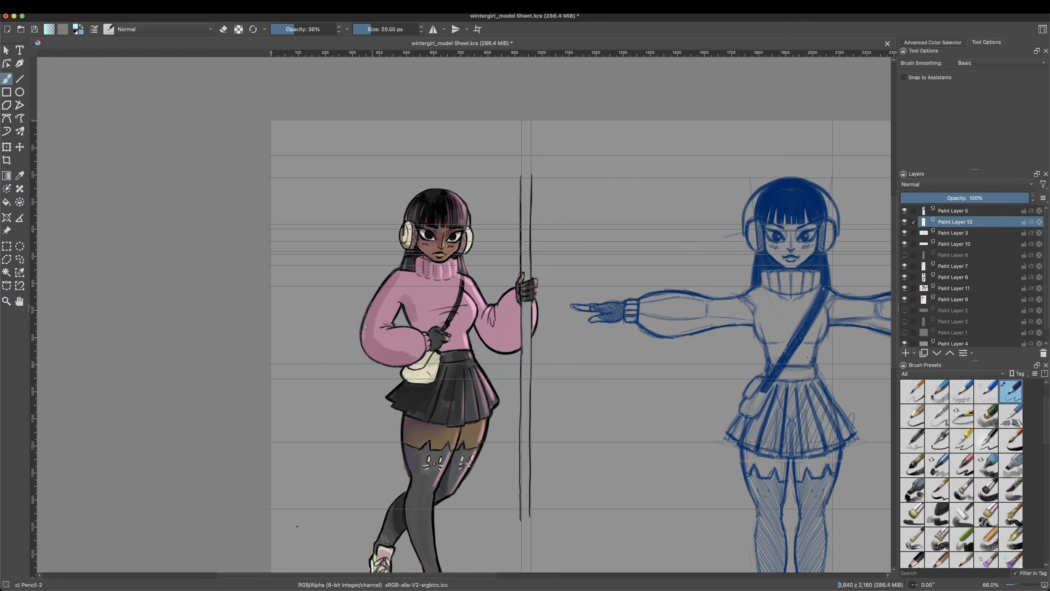